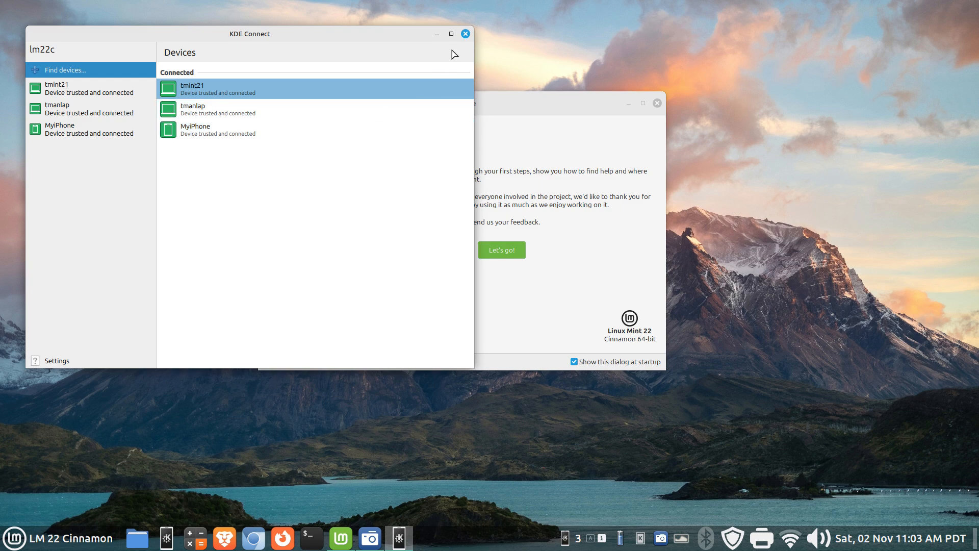
- Close KDE Connect and open the Documents folder in the file manager with hidden files turned off
left_click(466, 33)
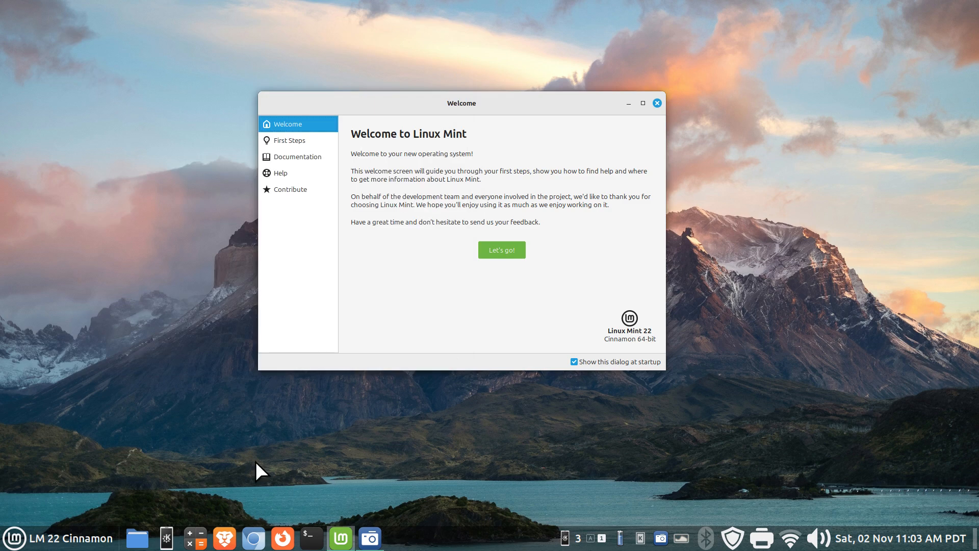
left_click(138, 538)
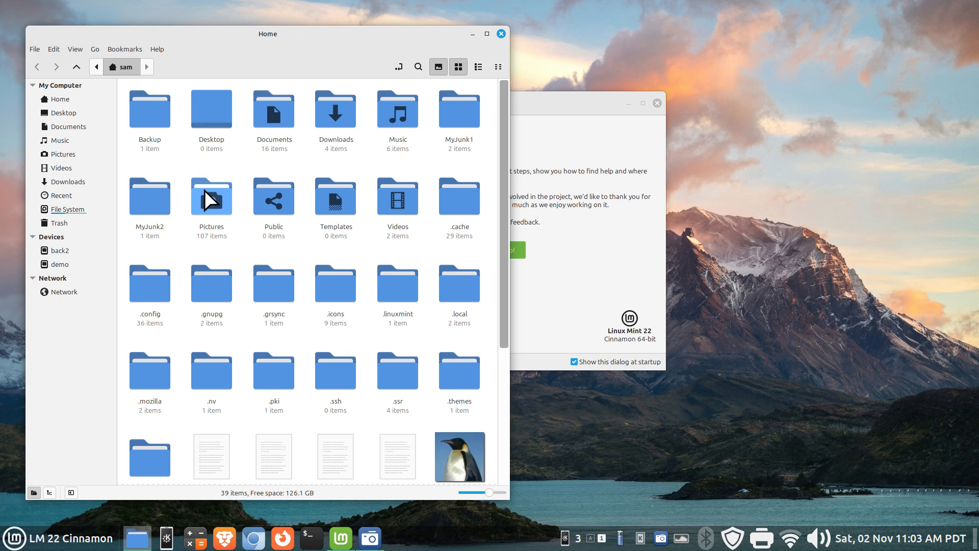
key("ctrl+h")
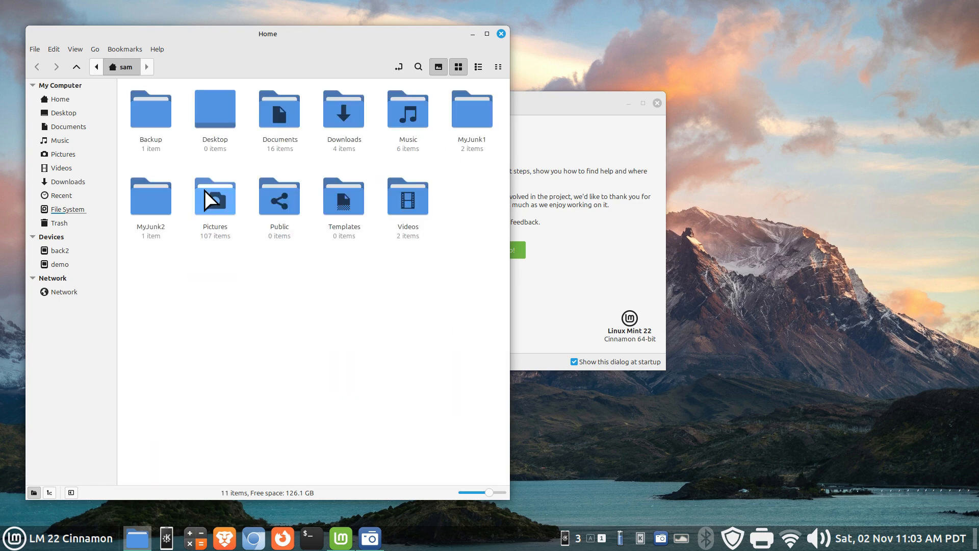
left_click(68, 128)
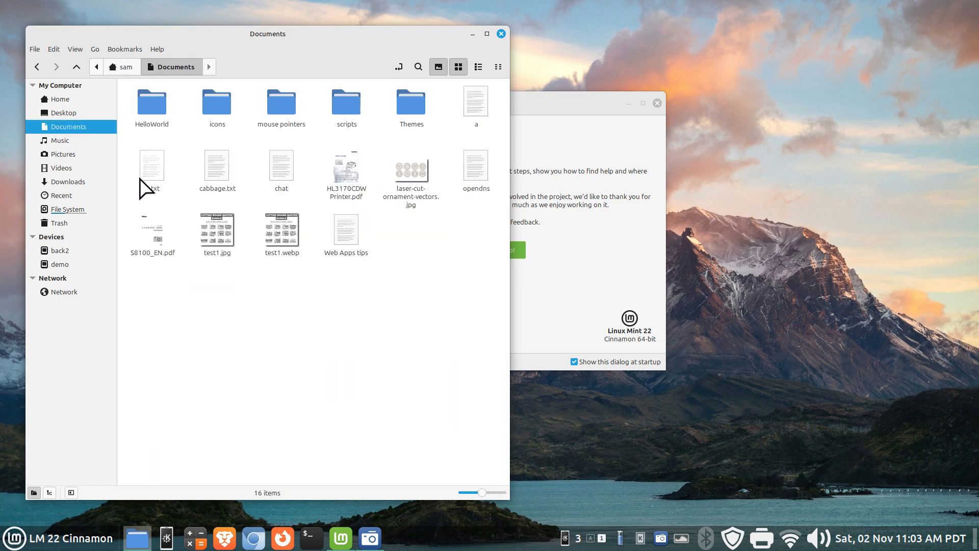
- Compare the actions offered for cabbage.txt and for the icons folder, including Send with KDE Connect, and close the file manager
left_click(222, 163)
right_click(222, 163)
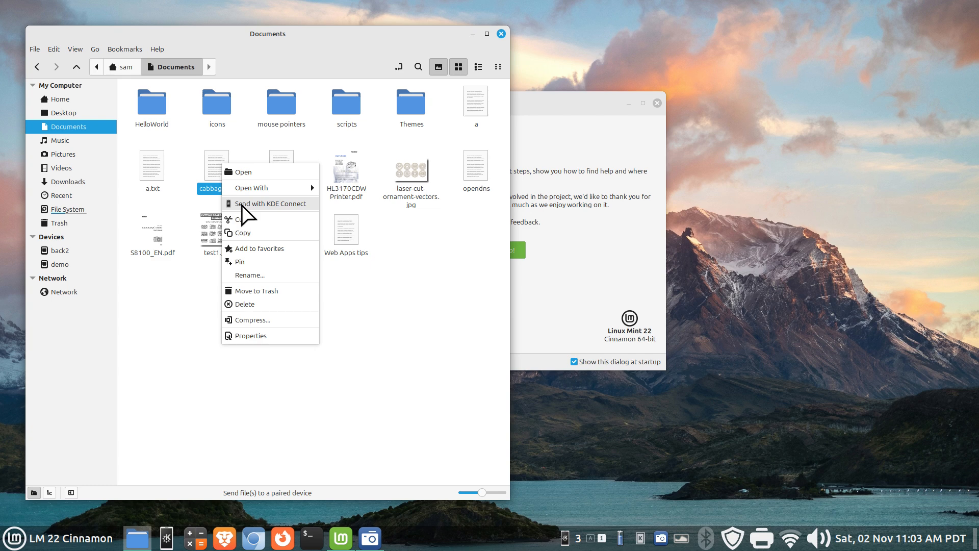
left_click(261, 137)
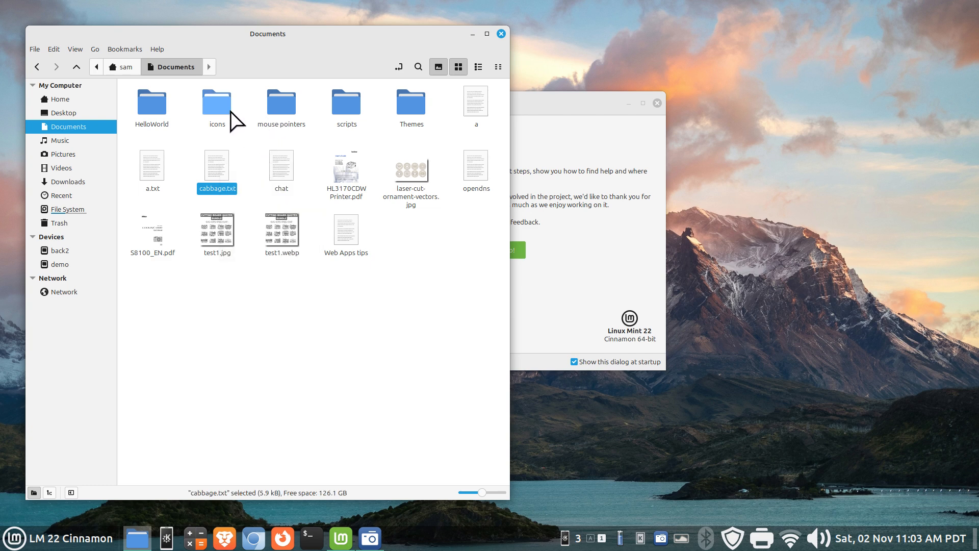
right_click(220, 107)
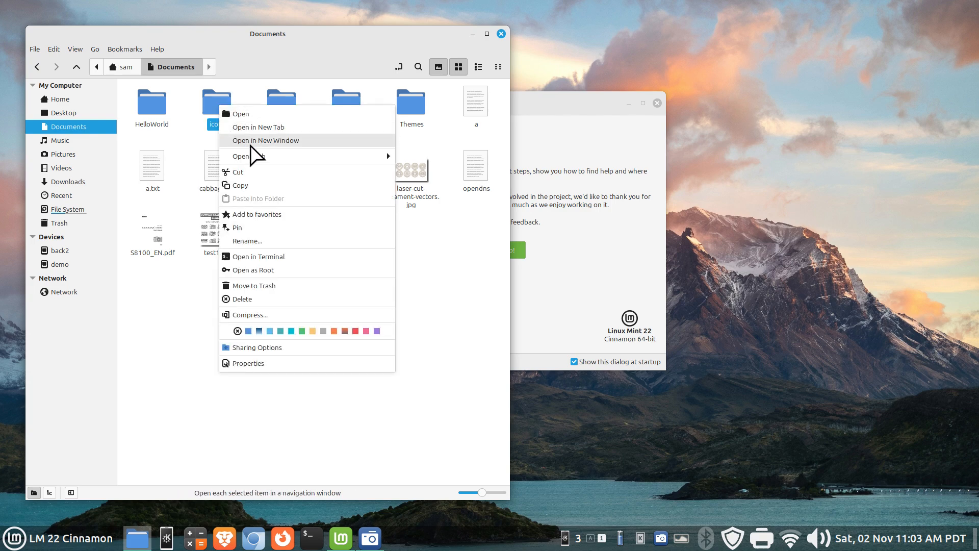
left_click(224, 402)
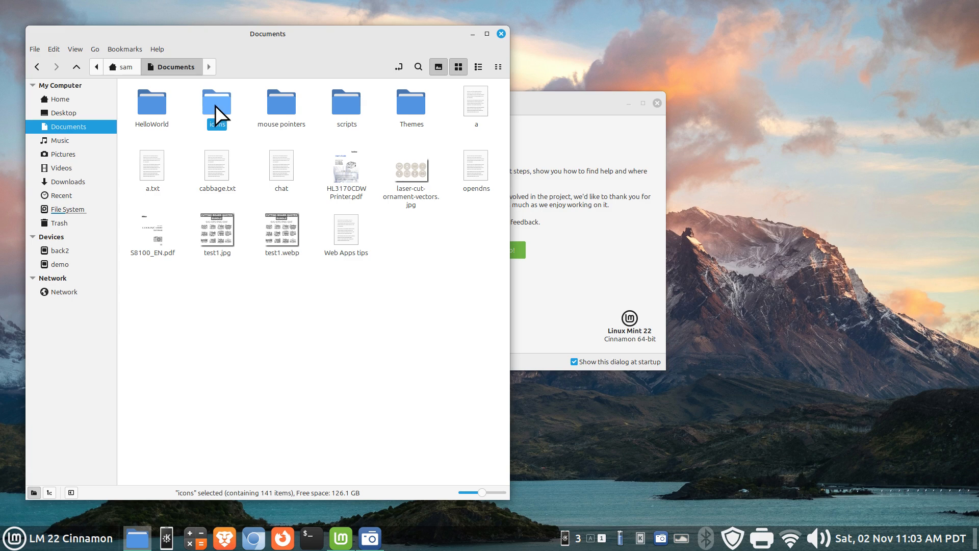
left_click(501, 34)
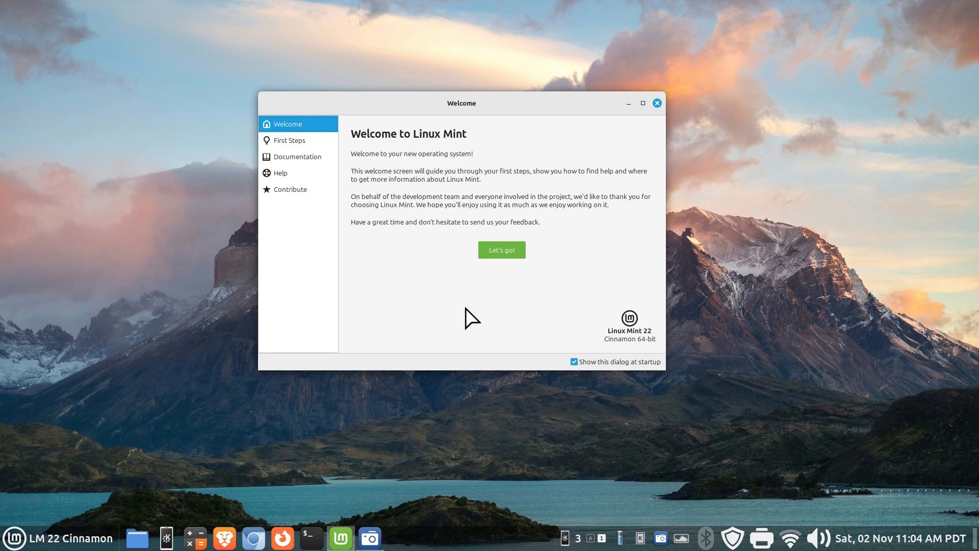
- Close the Welcome screen and look up the KDE Connect Applet among the panel's installed applets, also viewing the downloadable ones
left_click(657, 103)
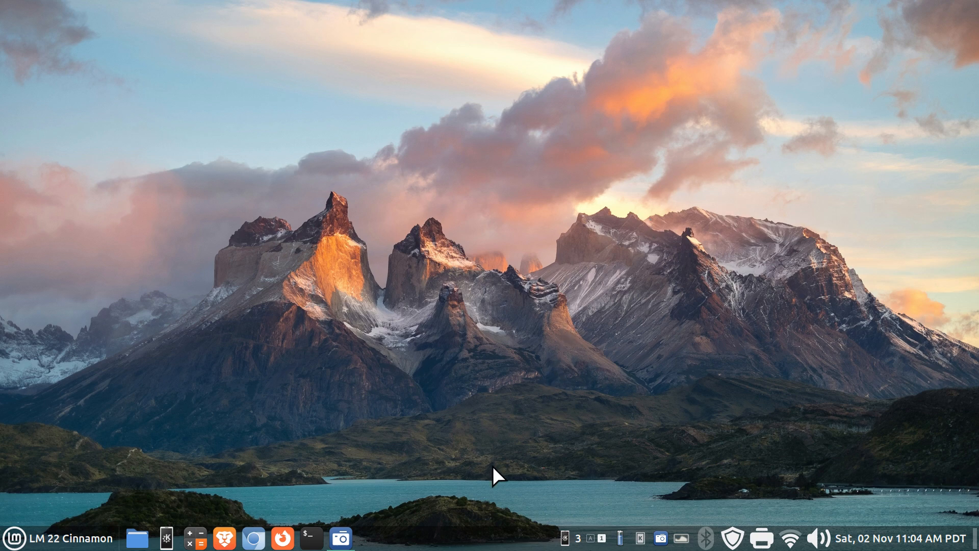
right_click(476, 540)
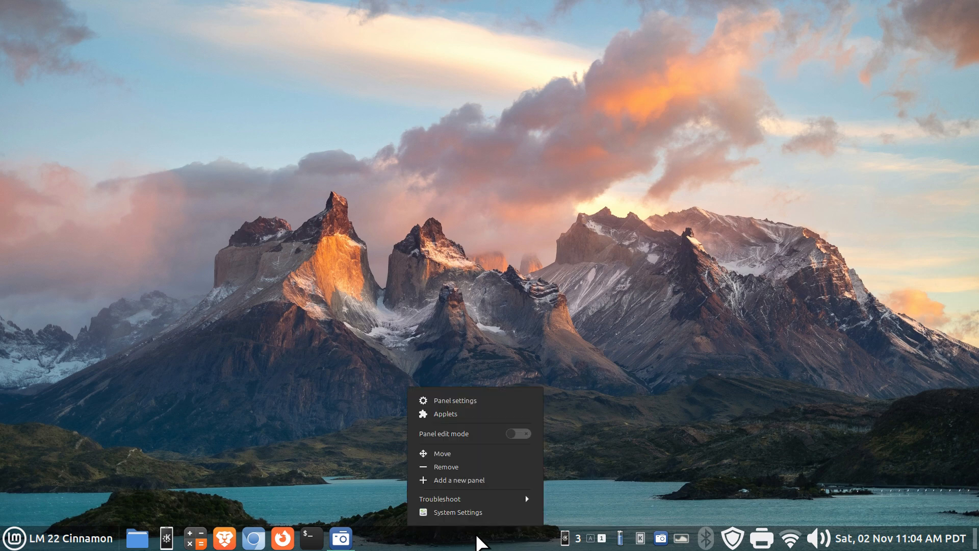
left_click(487, 414)
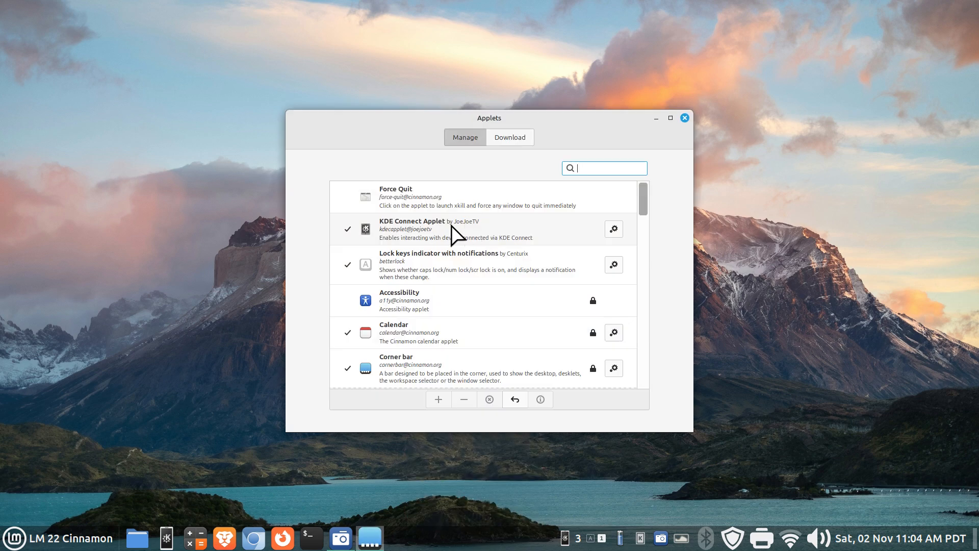
left_click(406, 236)
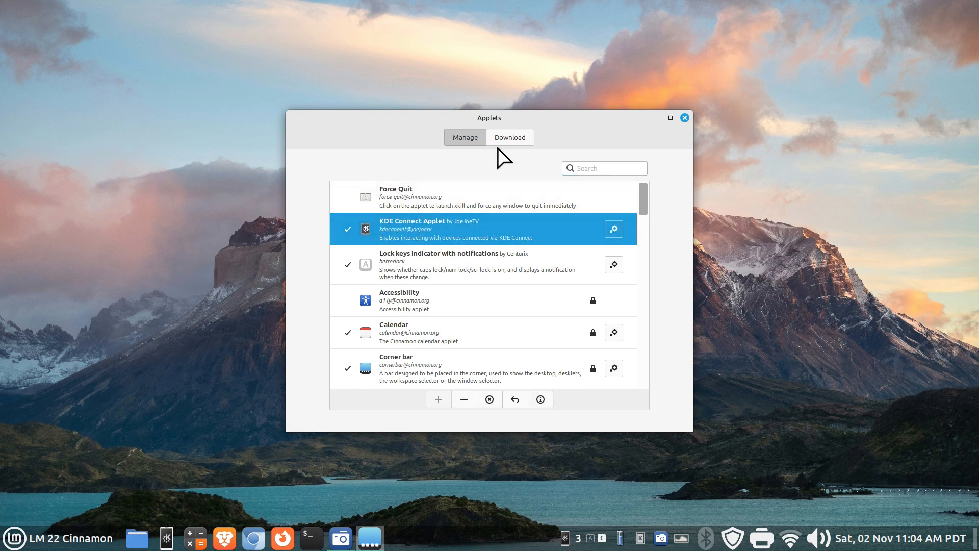
left_click(509, 139)
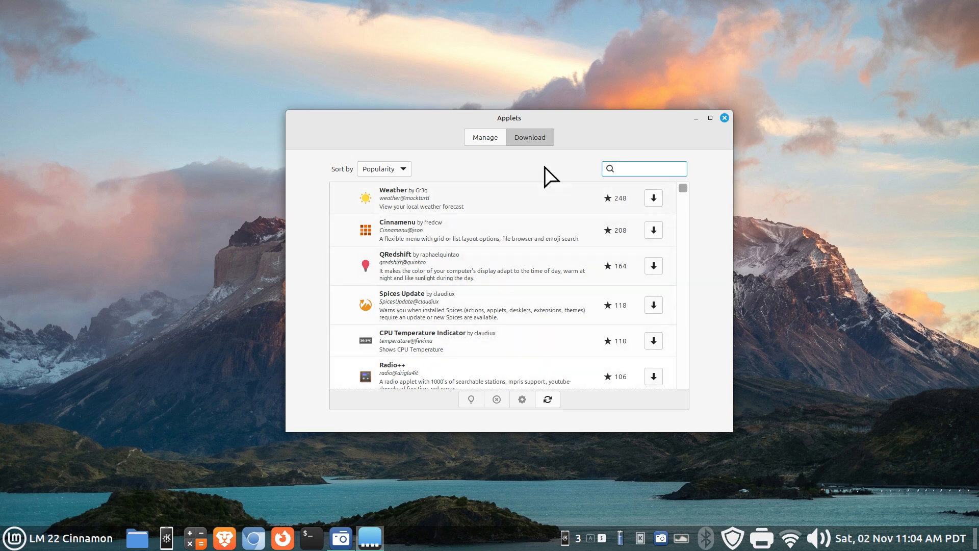
left_click(467, 140)
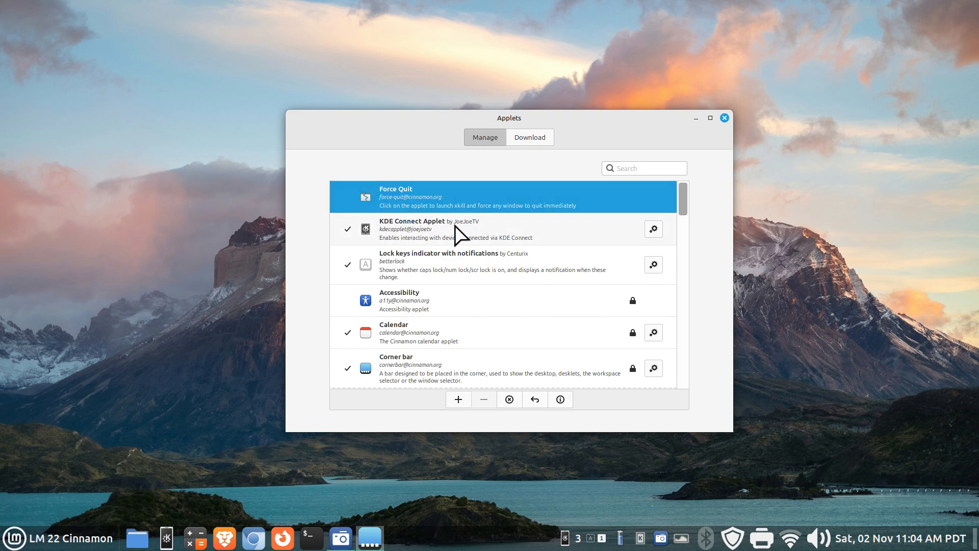
left_click(454, 232)
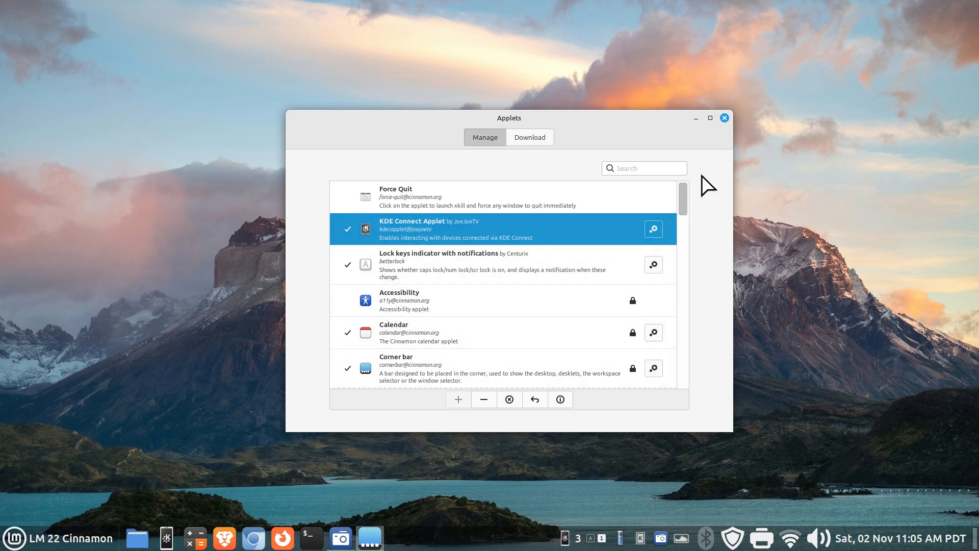
left_click(723, 123)
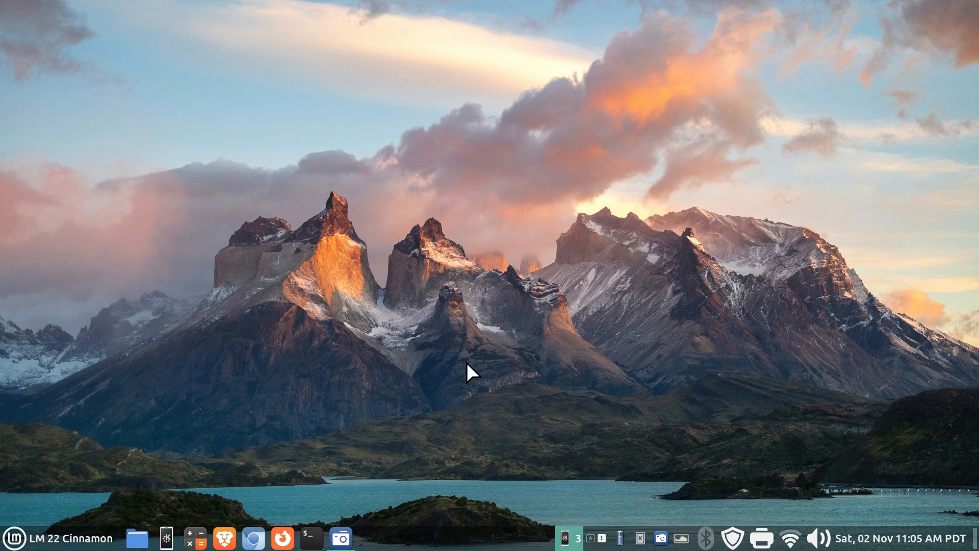
- Open KDE Connect to view its connected devices, move its window toward the screen centre, and close it
left_click(167, 538)
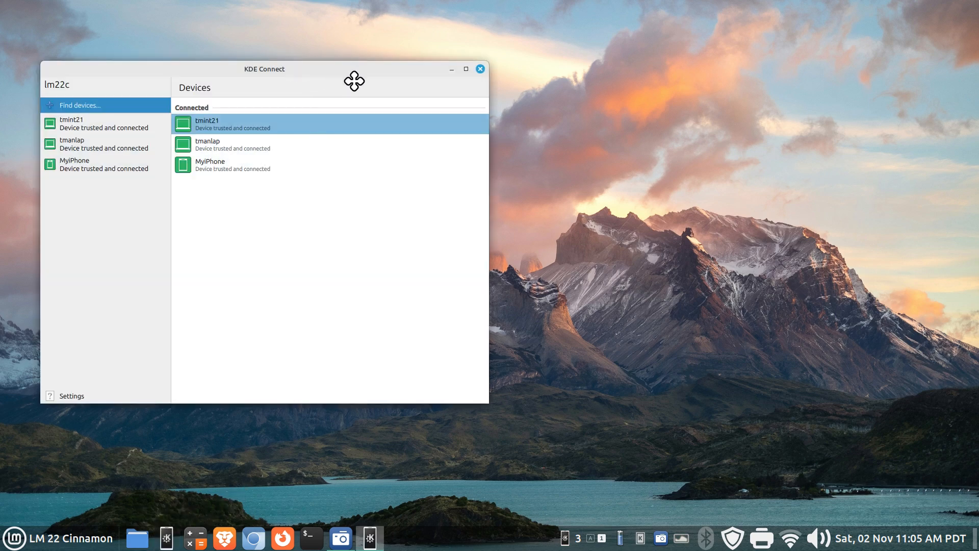
left_click_drag(354, 81, 389, 158)
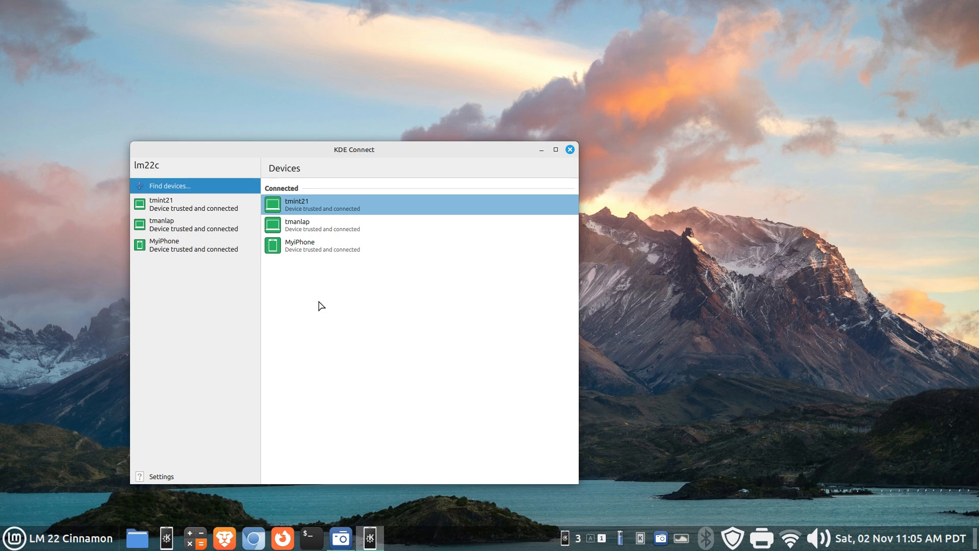
left_click(570, 150)
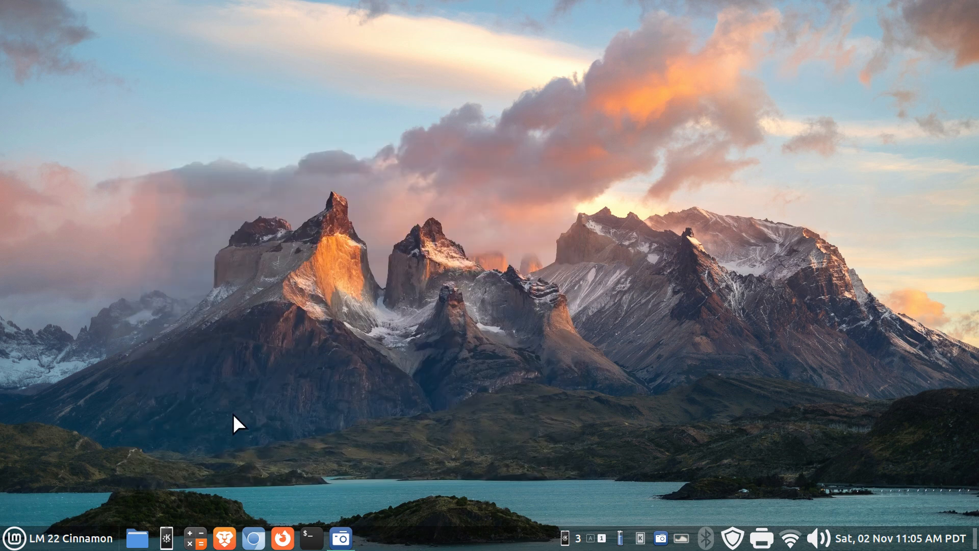
- Open the file manager and check its name and version in the About information
left_click(137, 538)
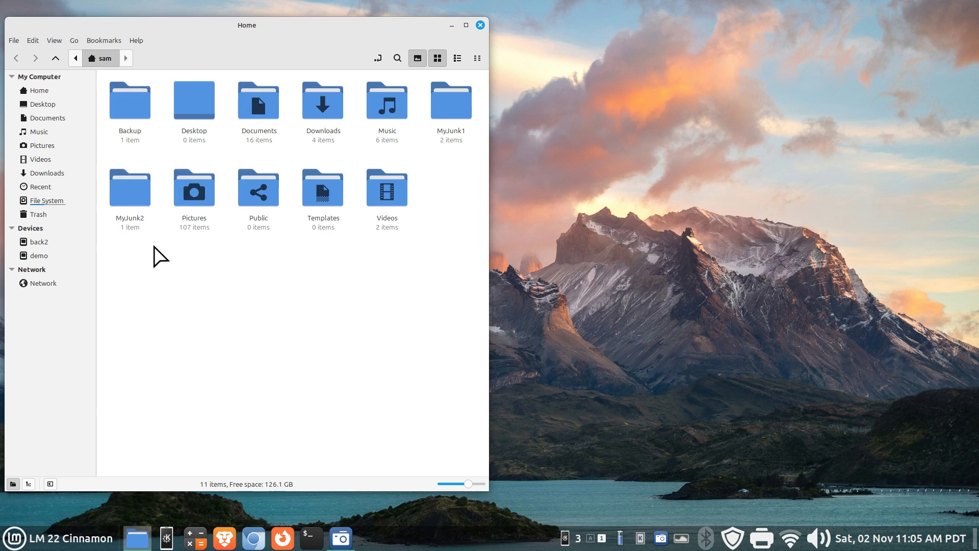
left_click(136, 41)
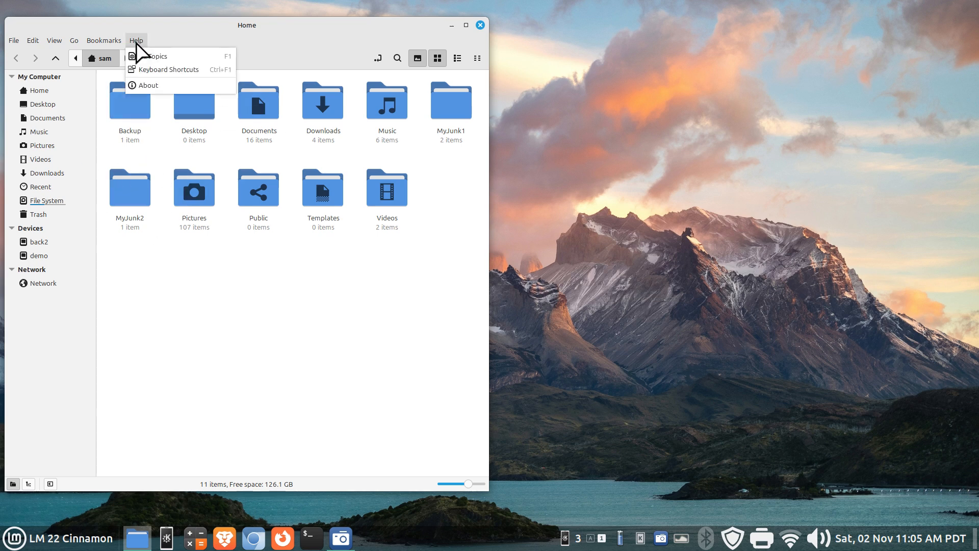
left_click(148, 86)
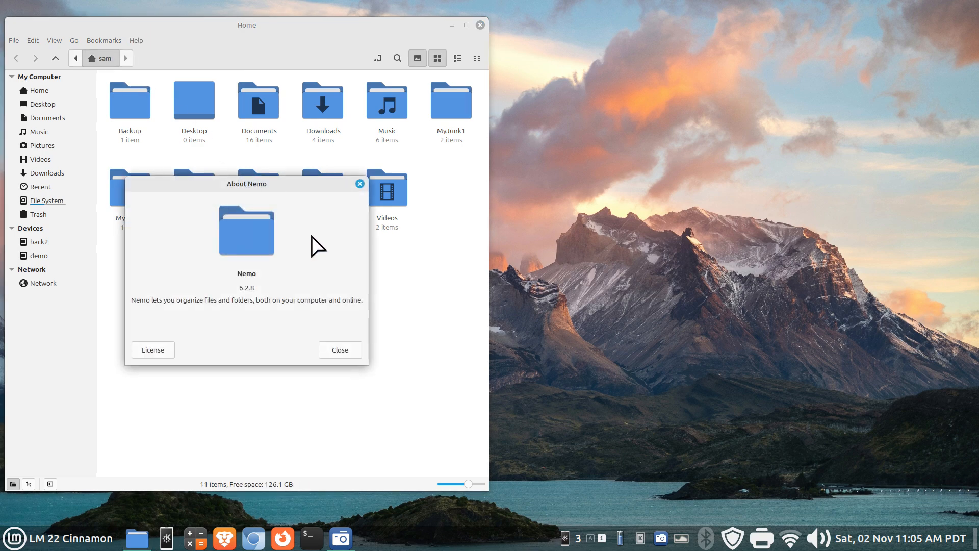
left_click(360, 184)
- Show the Downloads folder and compare its device folders with the devices listed in KDE Connect
left_click(60, 174)
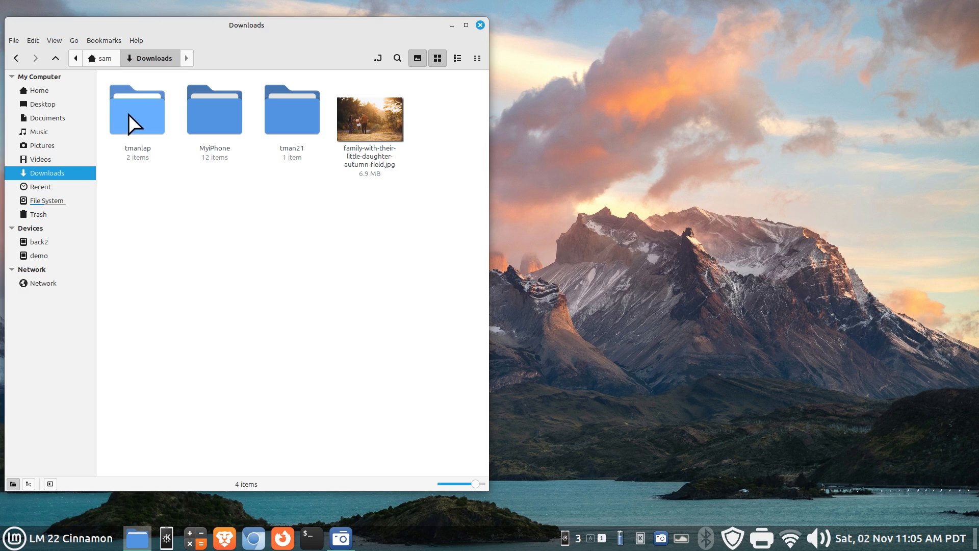
left_click(167, 536)
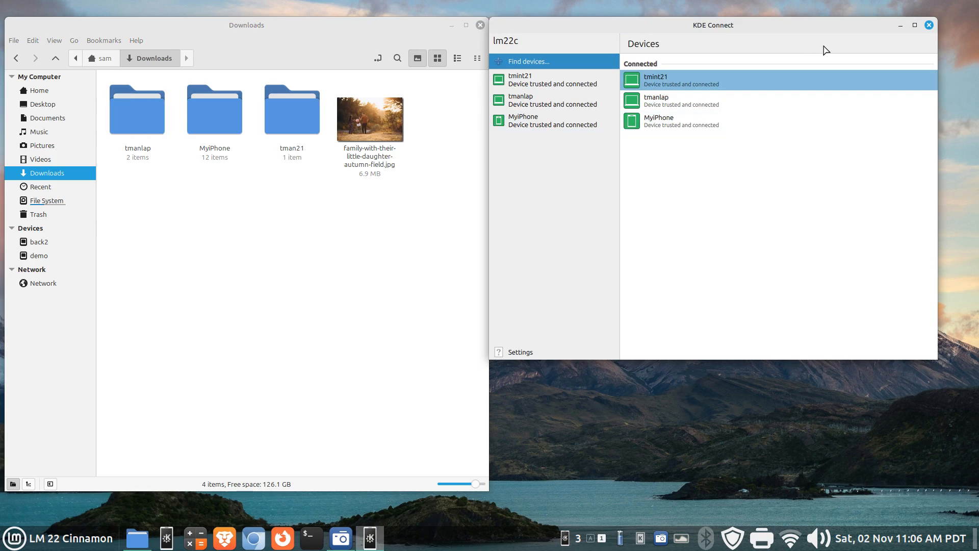
left_click(929, 25)
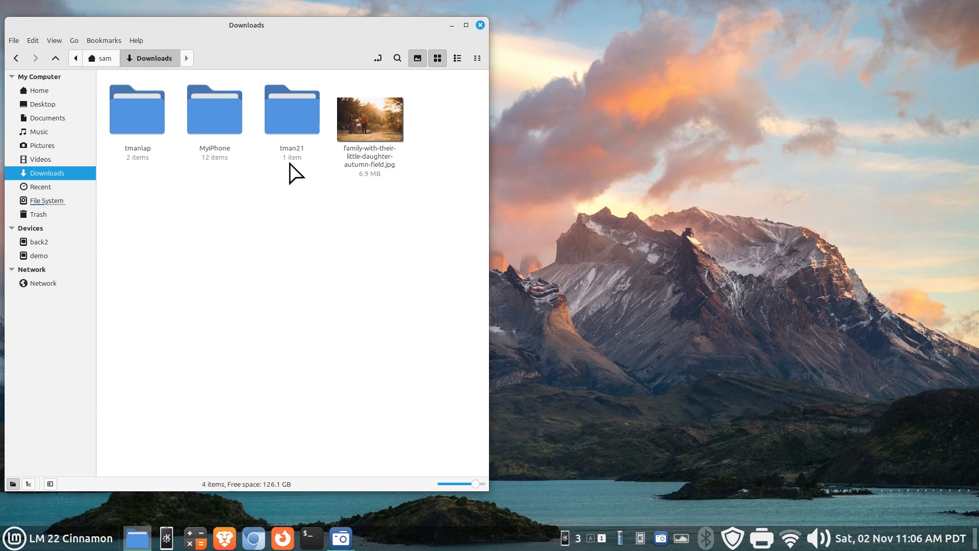
- Look through the tmanlap and MyiPhone folders in Downloads, returning to Downloads after each
double_click(124, 107)
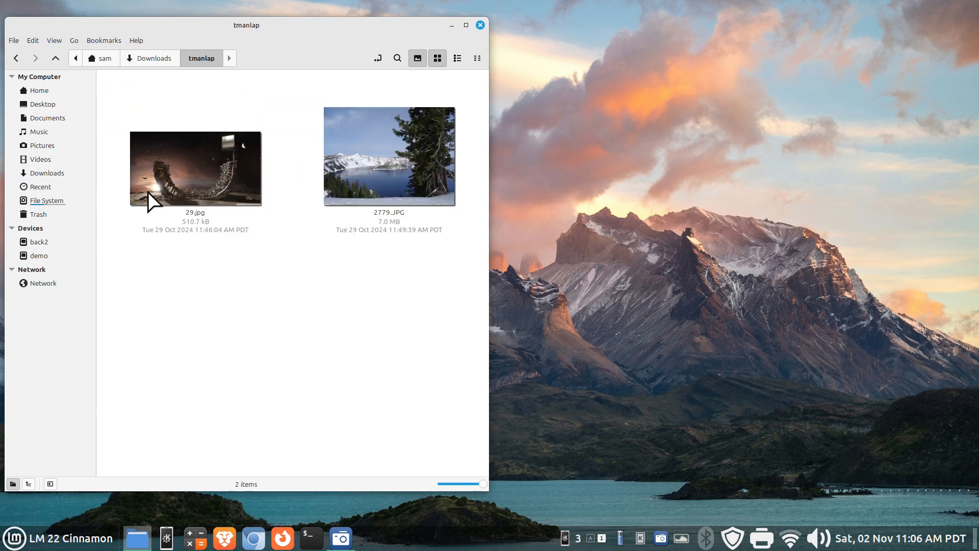
key("alt+Left")
double_click(224, 113)
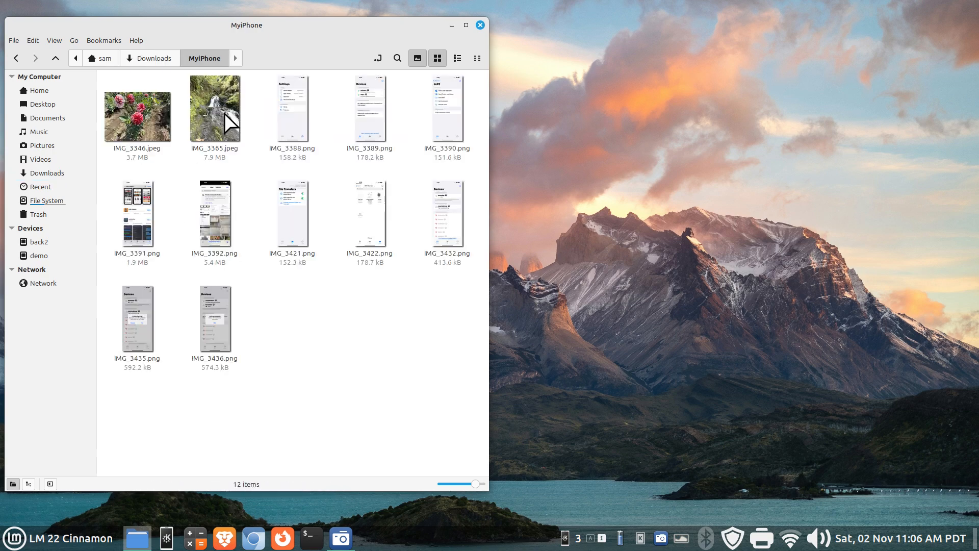
key("alt+Left")
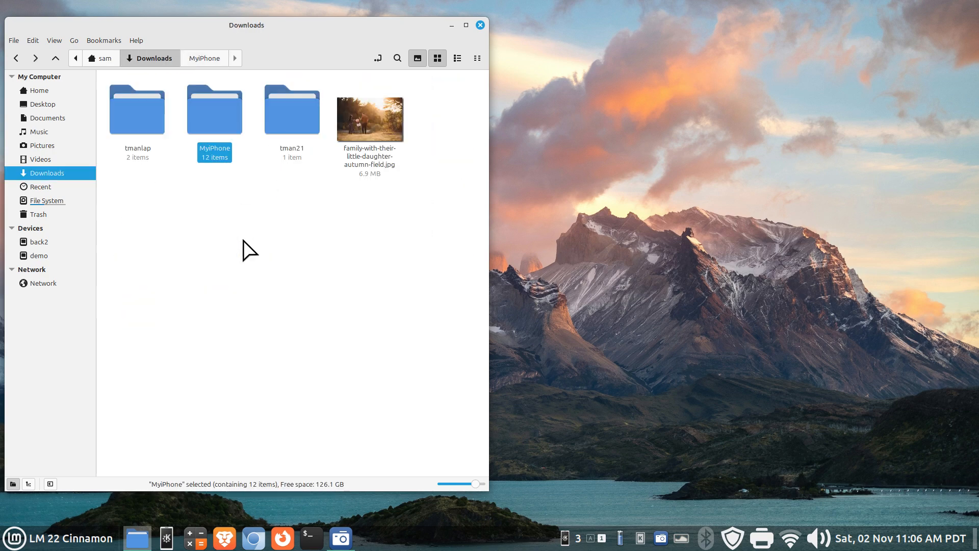
- Preview the App Store screenshot IMG_3391.png in the MyiPhone folder and close the preview
double_click(207, 115)
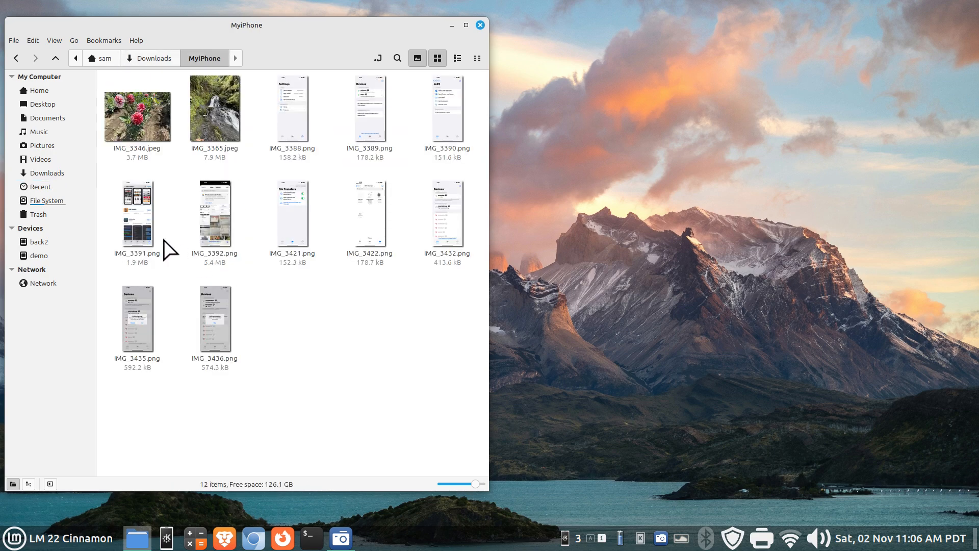
left_click(135, 200)
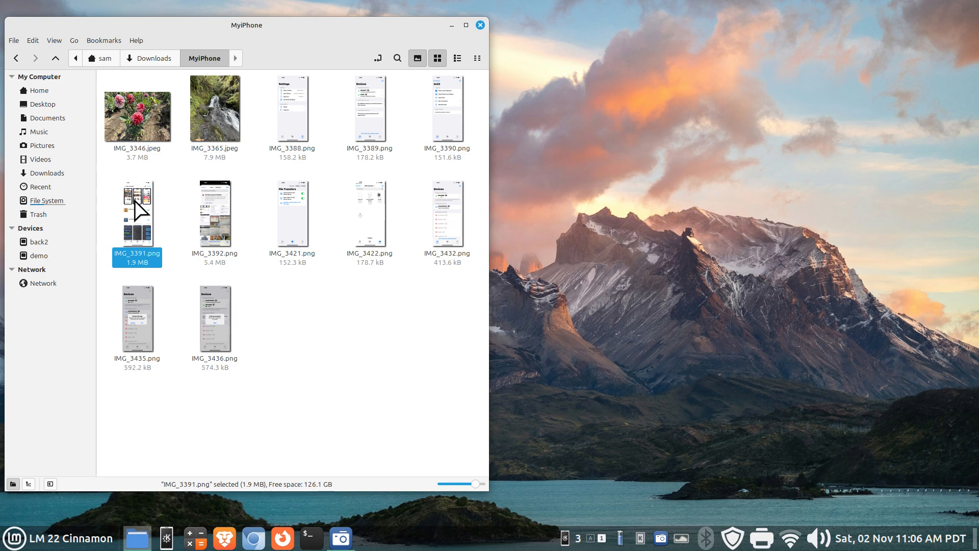
key("space")
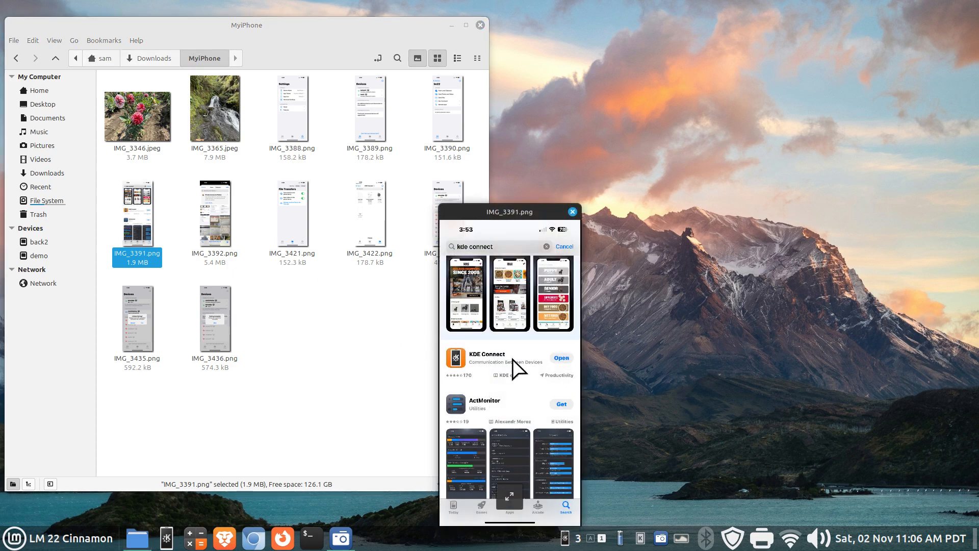
left_click(573, 211)
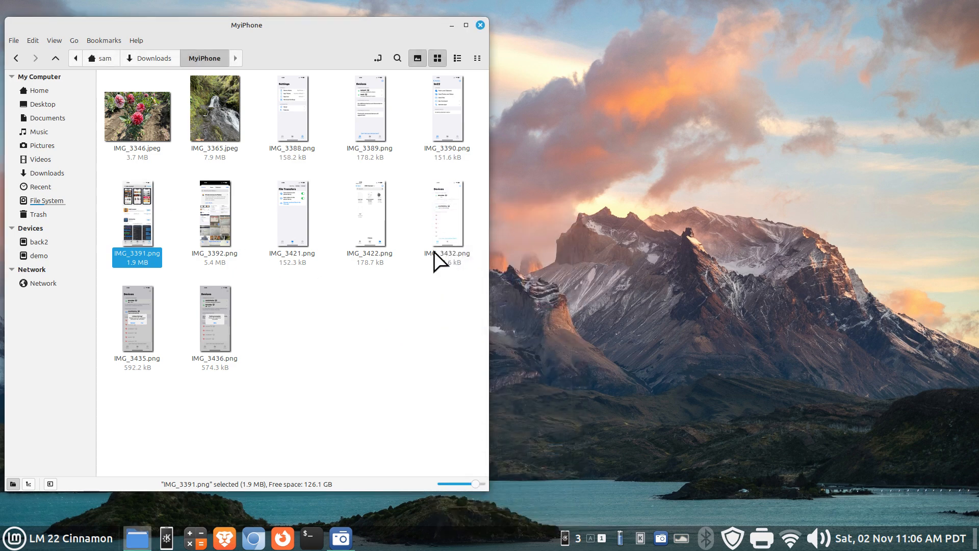
- Open IMG_3432.png from the MyiPhone folder in the image viewer to examine the phone's KDE Connect device list
left_click(457, 212)
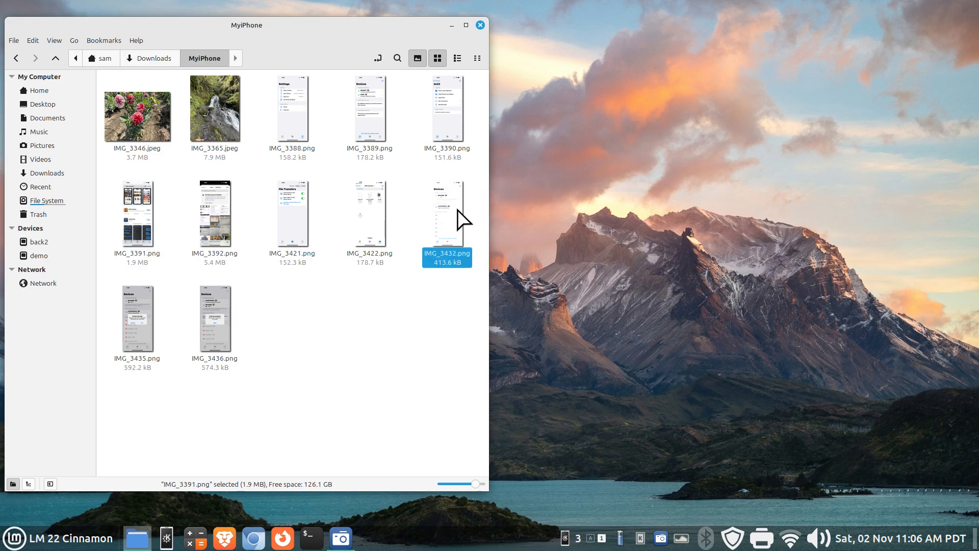
double_click(457, 211)
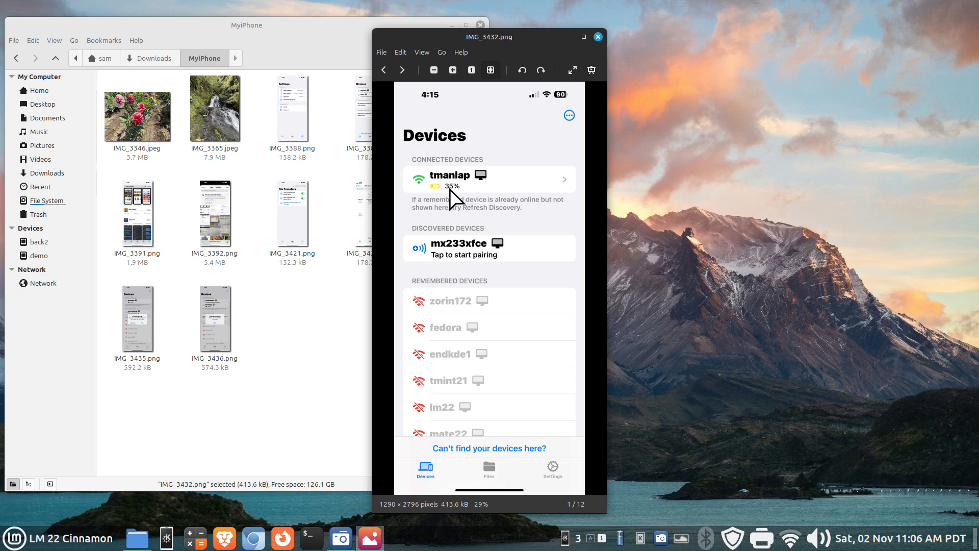
- Show the KDE Connect indicator's device list and the actions available for tmanlap, and dismiss it
left_click(641, 540)
mouse_move(681, 506)
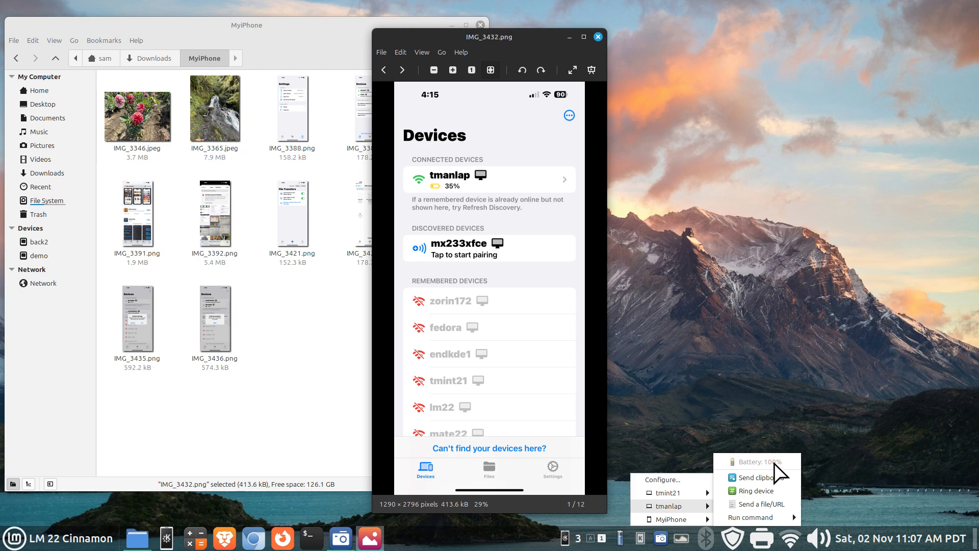
left_click(573, 220)
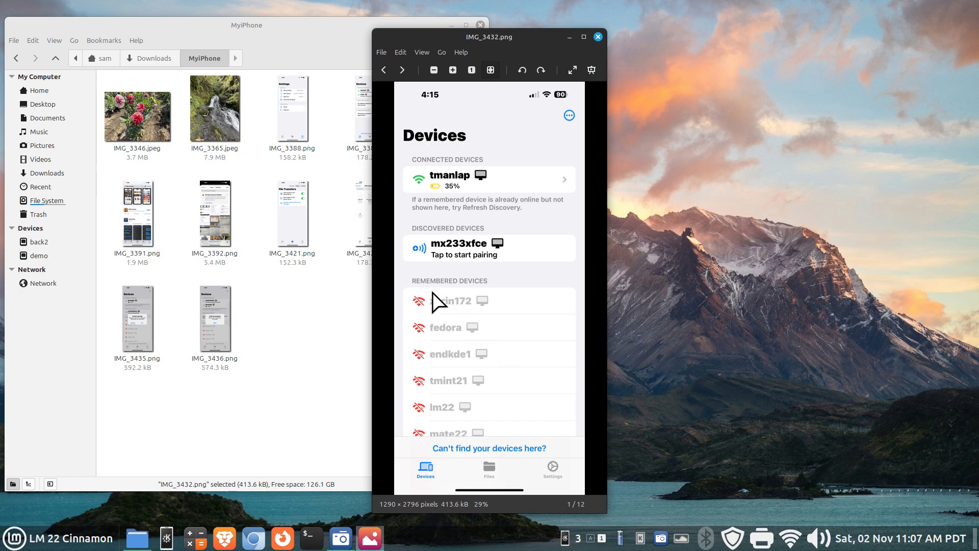
- Close the IMG_3432.png image, return to the Downloads folder and close the file manager
left_click(598, 37)
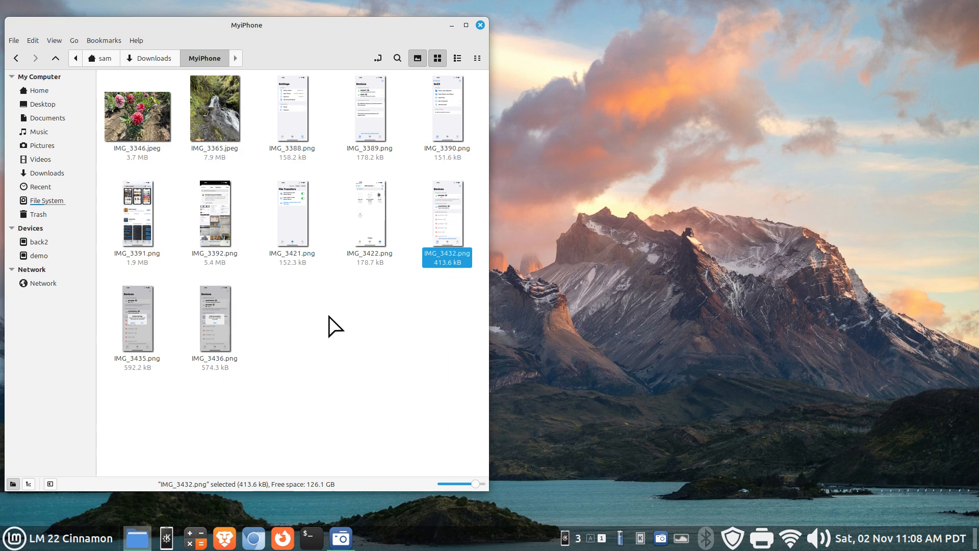
left_click(137, 59)
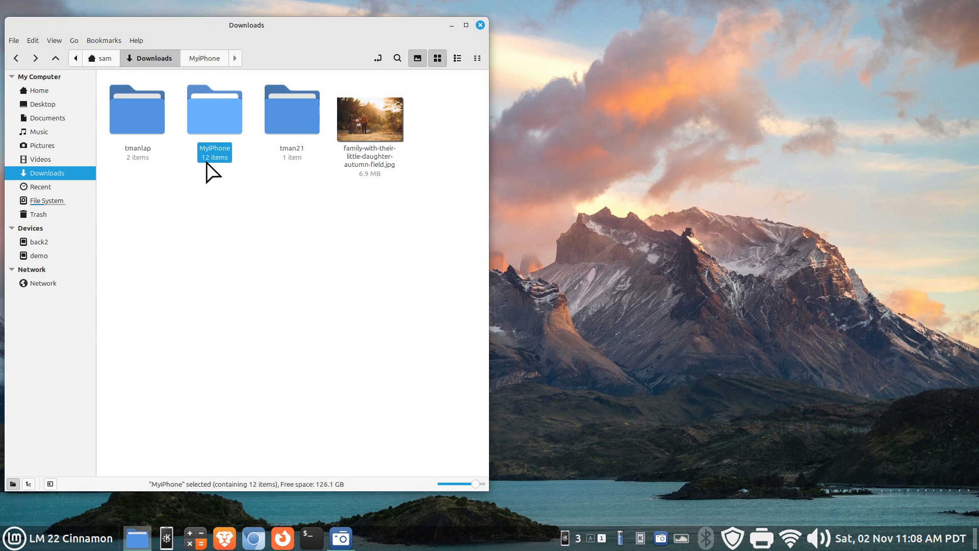
left_click(480, 25)
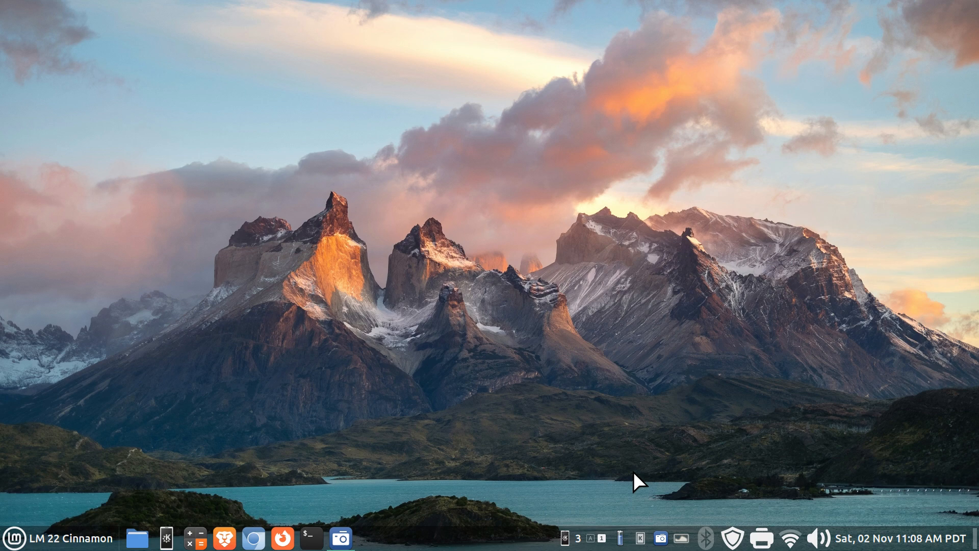
- Reopen Downloads in the file manager, check the contents of the MyiPhone folder and return to Downloads
left_click(137, 538)
left_click(47, 174)
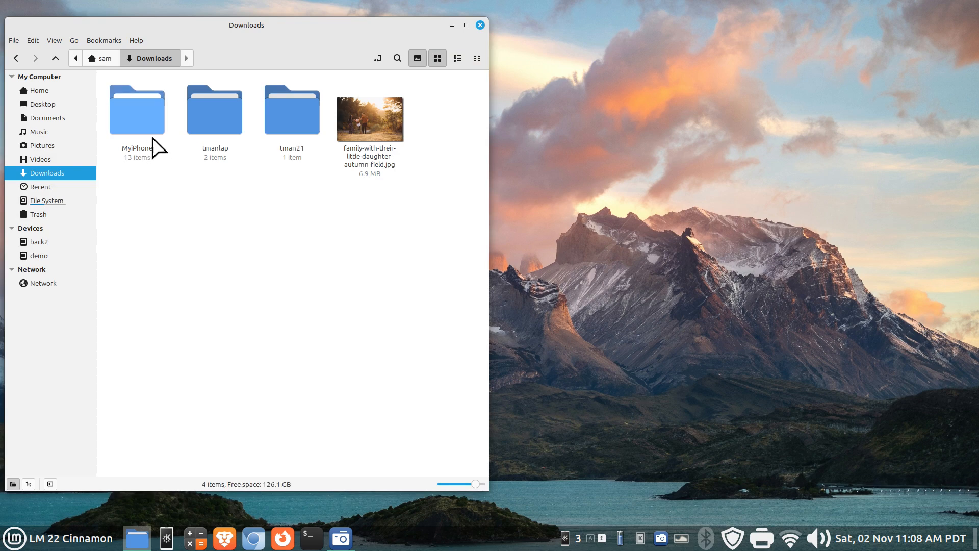
double_click(139, 112)
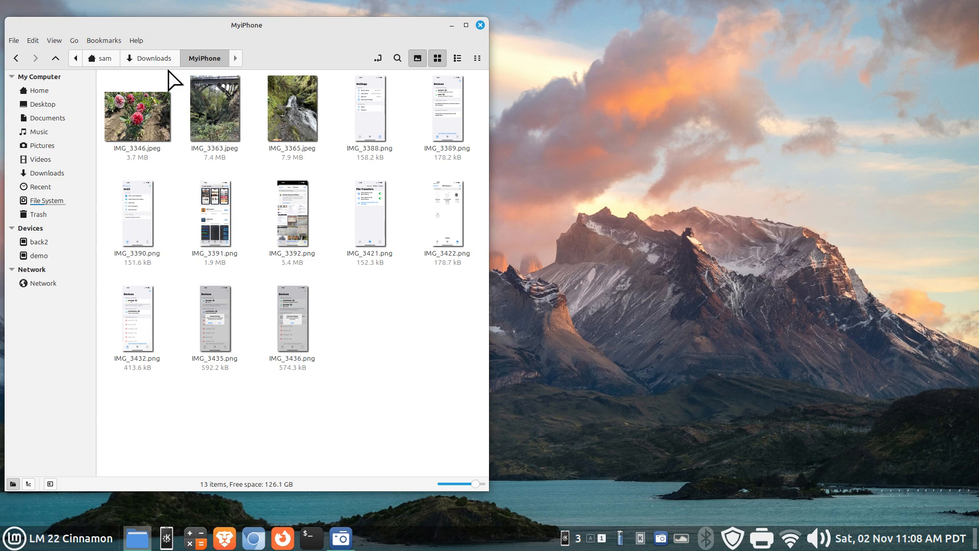
left_click(156, 60)
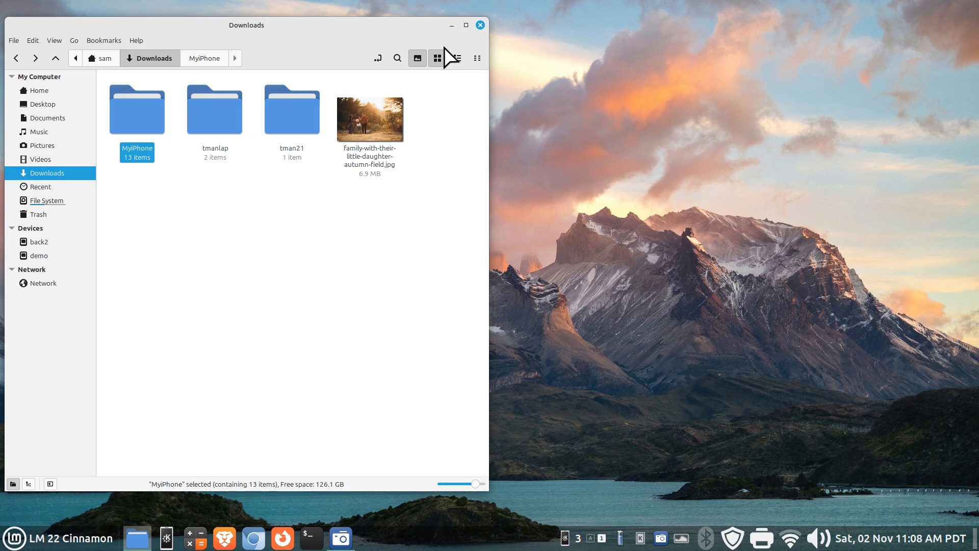
- Show the file actions available for cabbage.txt in Documents, including Send with KDE Connect, and close the file manager
left_click(41, 118)
right_click(191, 154)
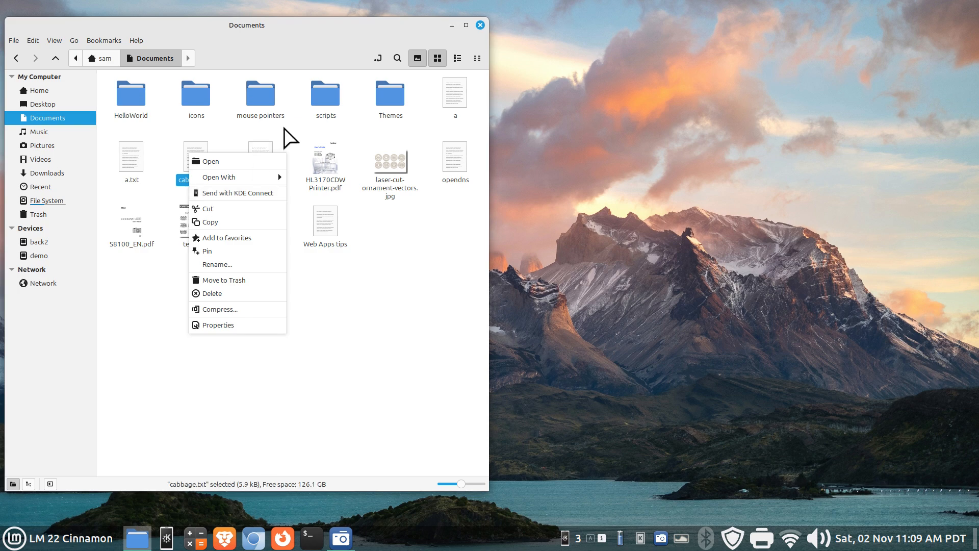
left_click(481, 25)
left_click(481, 25)
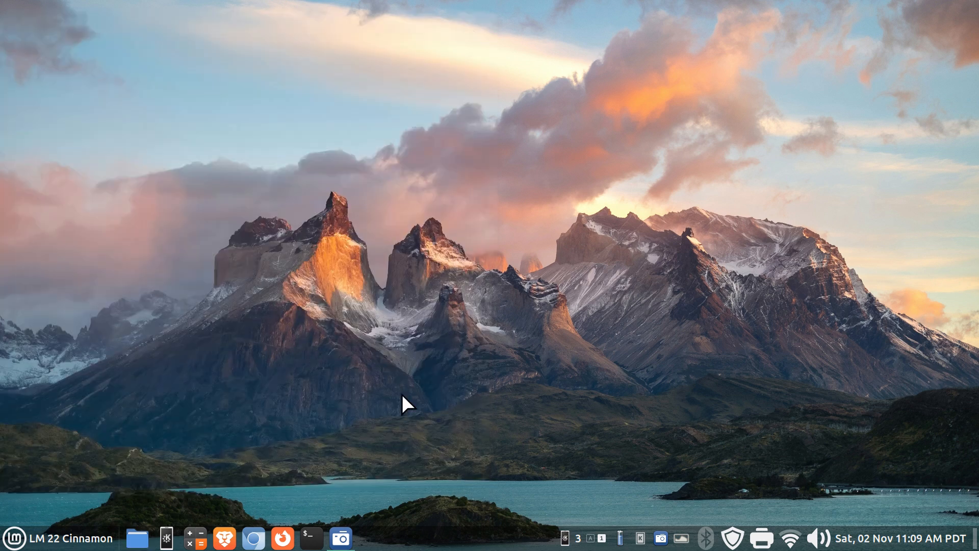
- Open System Settings, reposition and enlarge its window, and bring up the installed Actions
left_click(15, 538)
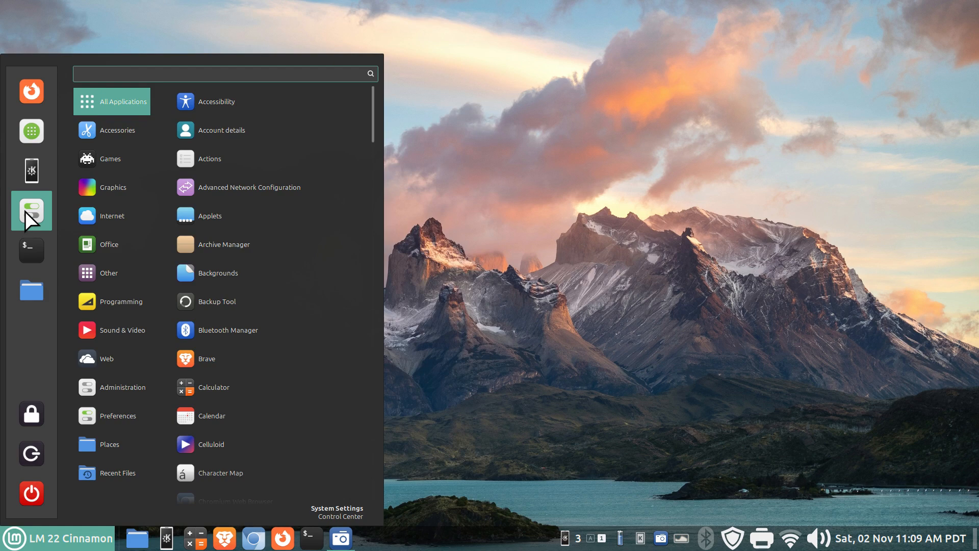
left_click(481, 406)
right_click(423, 542)
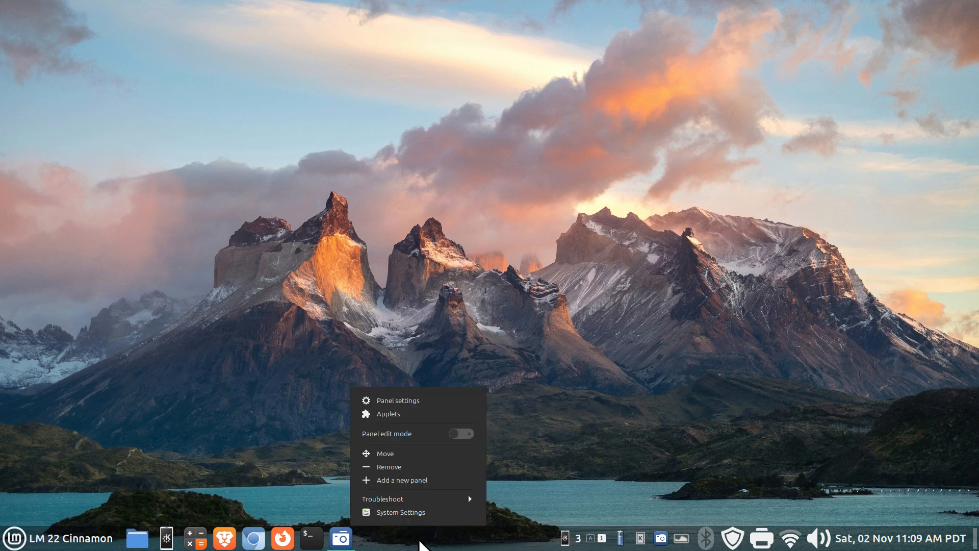
left_click(428, 511)
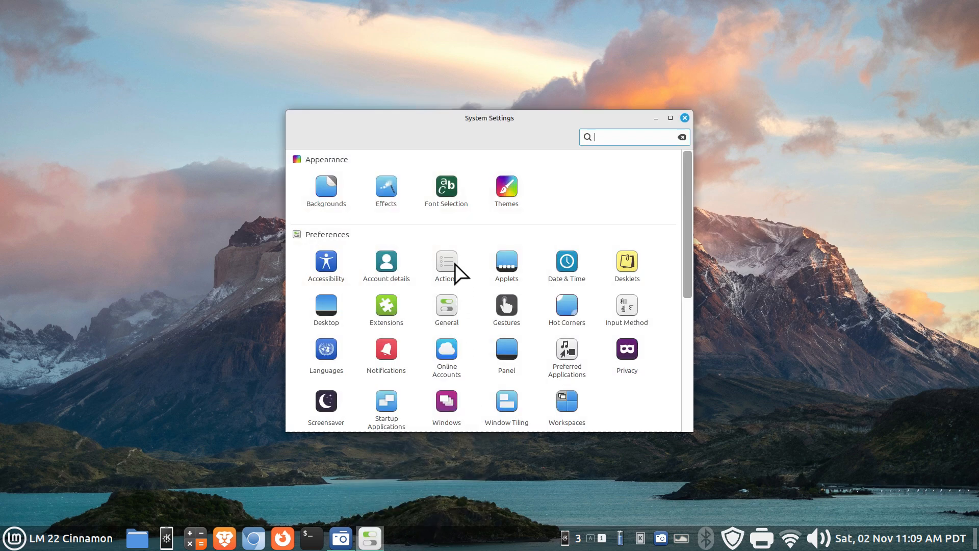
left_click_drag(456, 116, 392, 58)
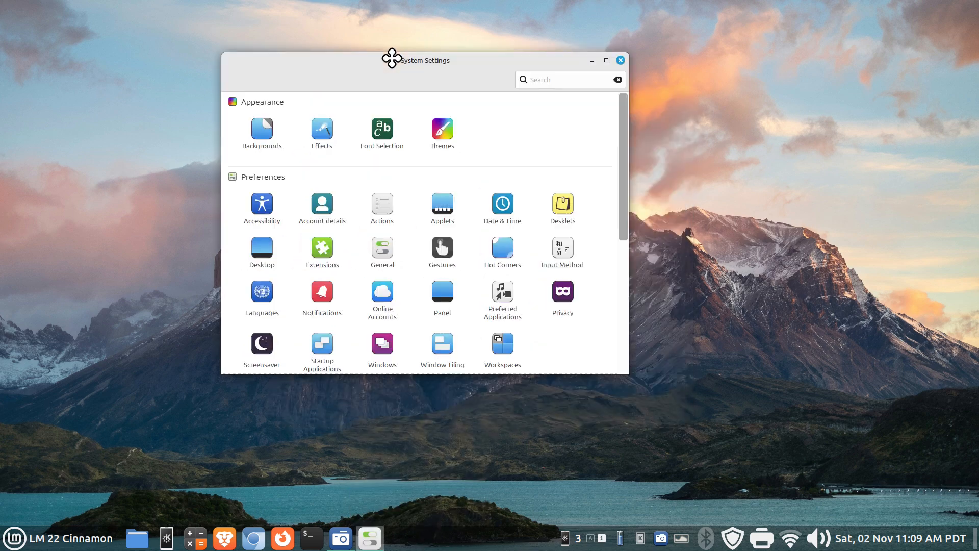
left_click_drag(605, 372, 605, 459)
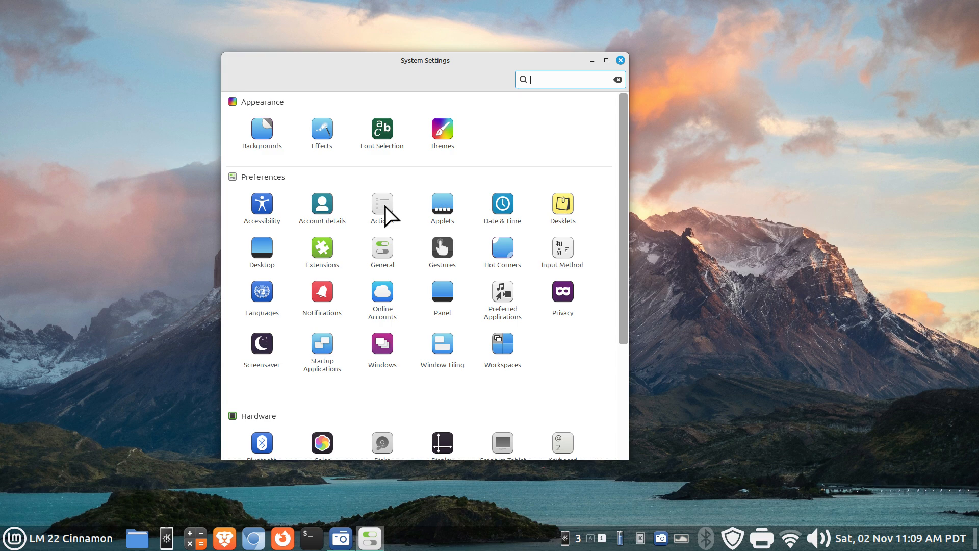
left_click(385, 206)
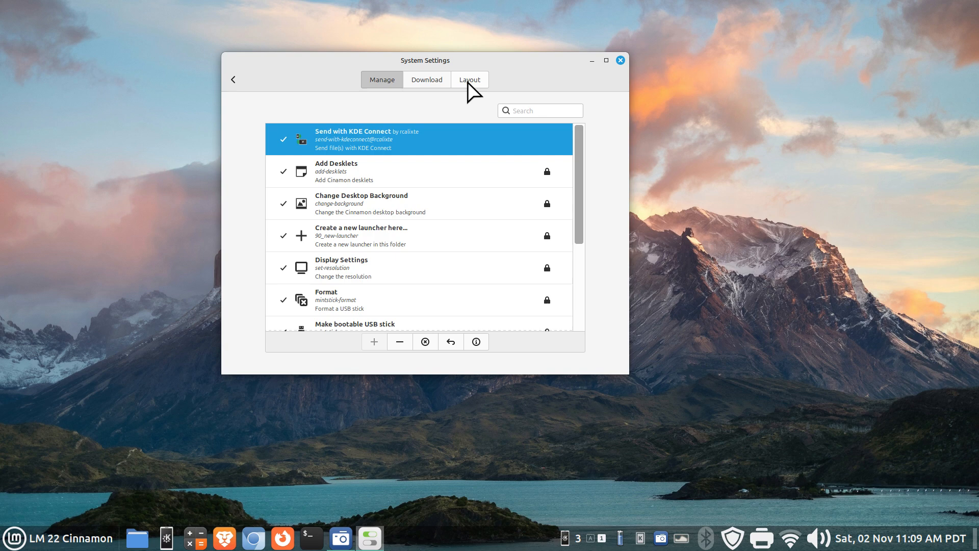
- Search the downloadable actions for "kde" and select Send with KDE Connect
left_click(427, 83)
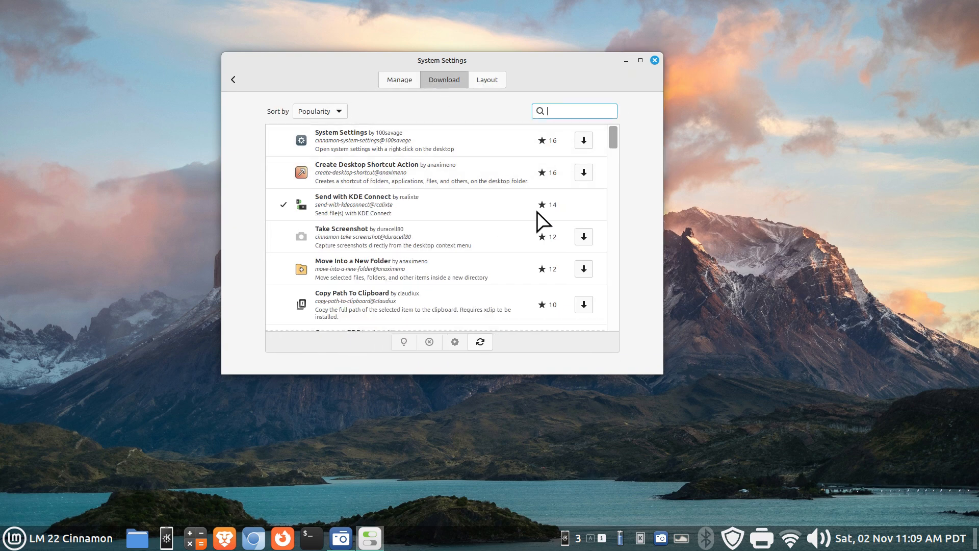
type("kde")
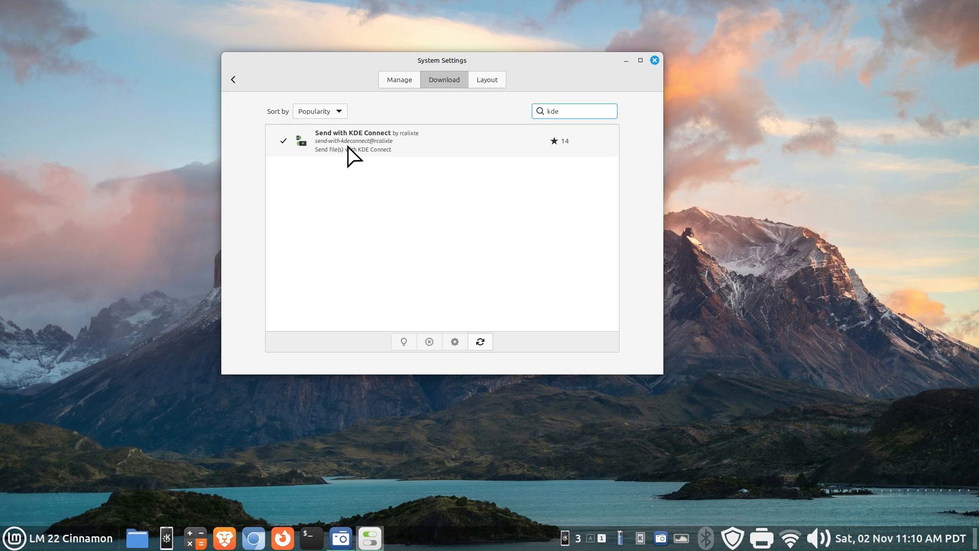
left_click(413, 148)
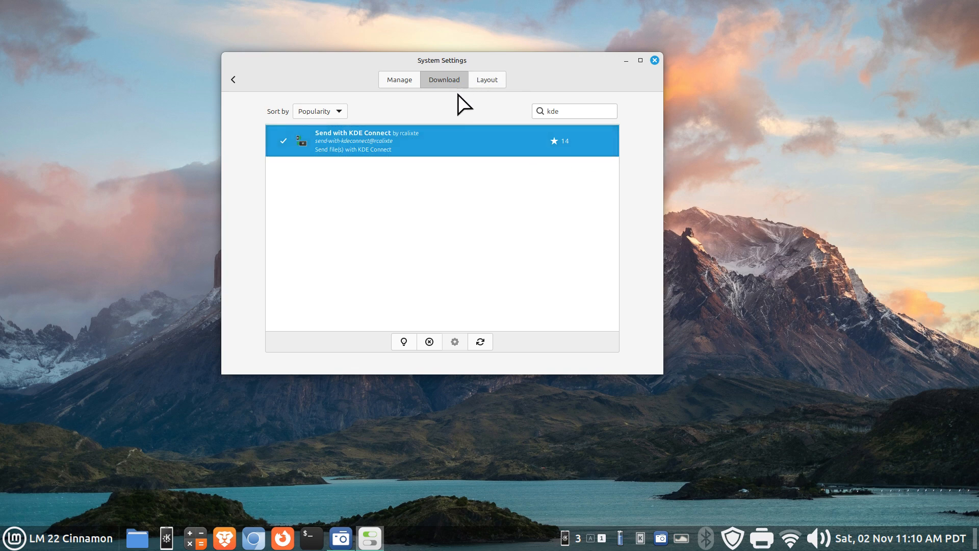
key("BackSpace")
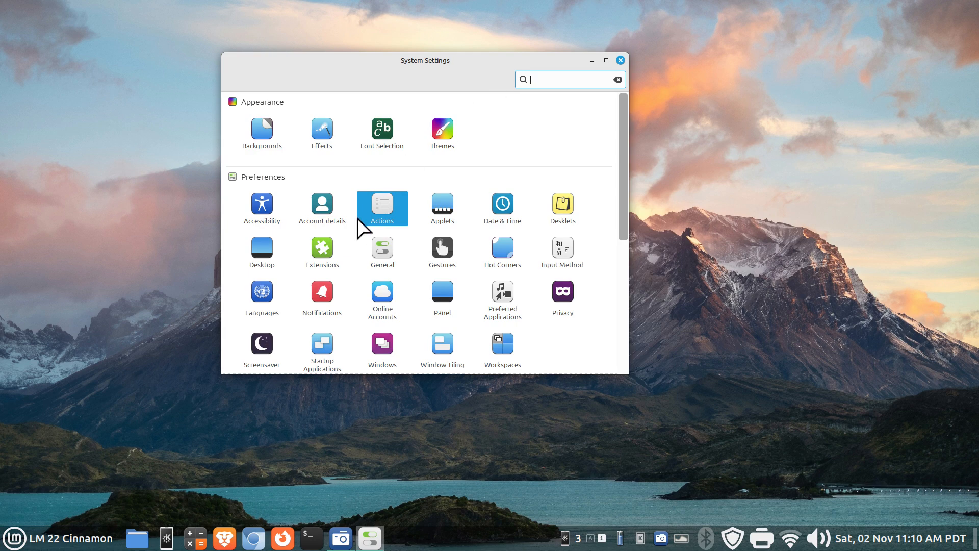
- Clear the search in the downloadable Actions, review the installed actions and close System Settings
left_click(381, 201)
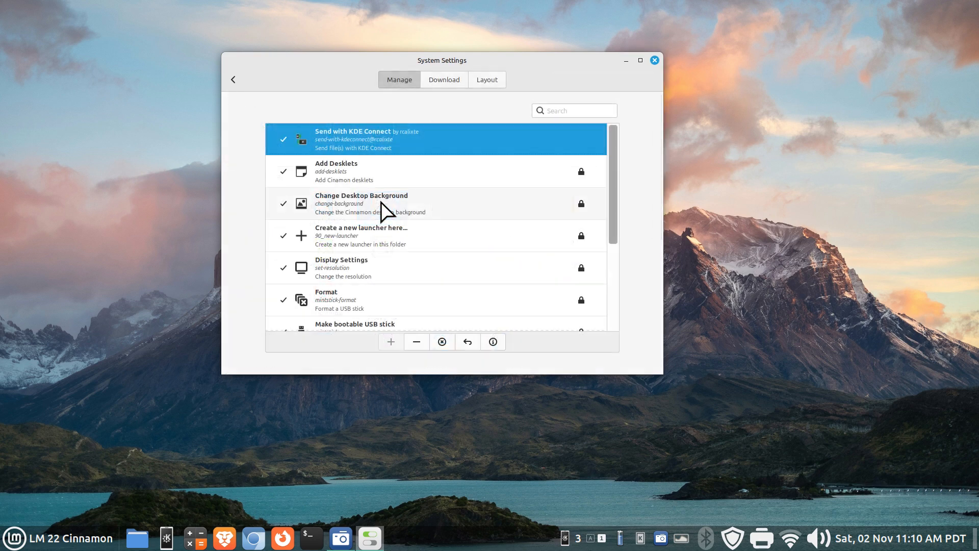
left_click(447, 81)
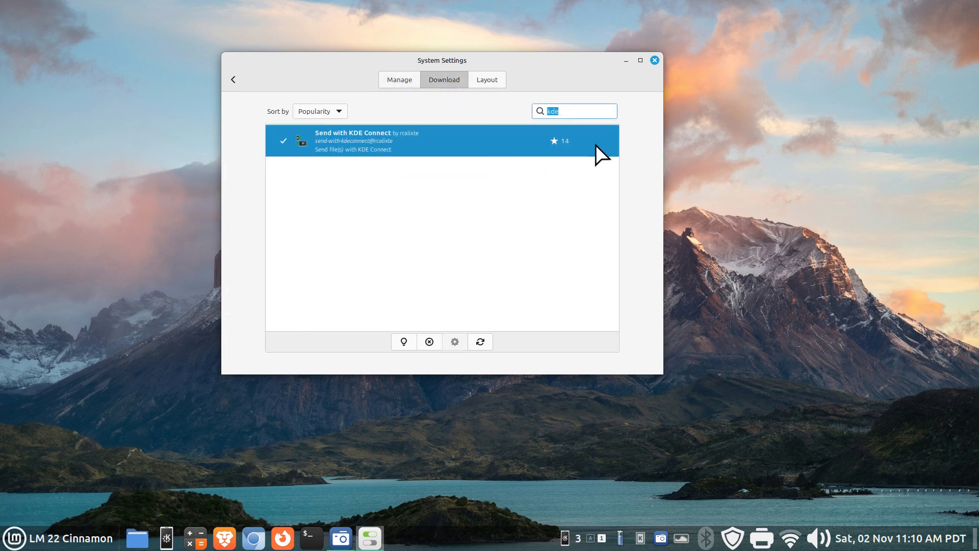
key("BackSpace")
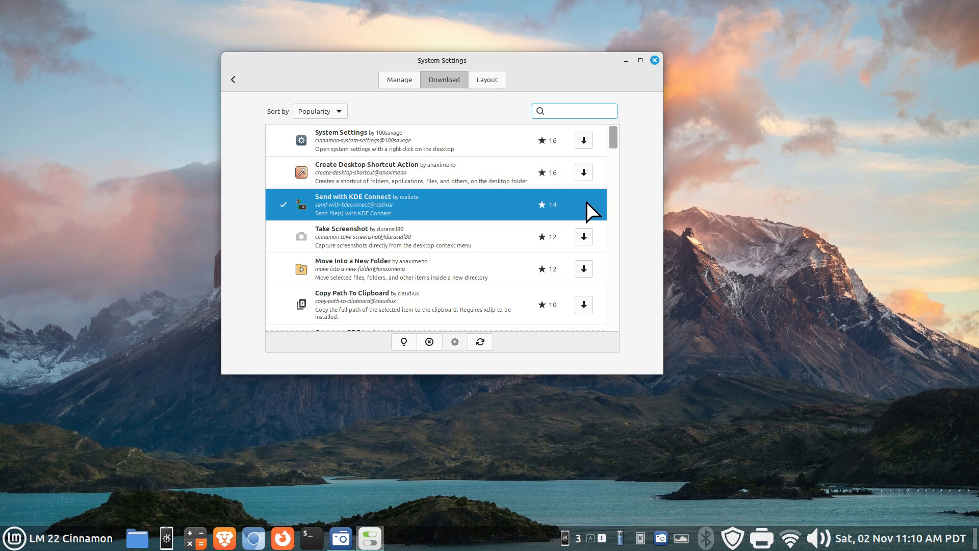
left_click(395, 80)
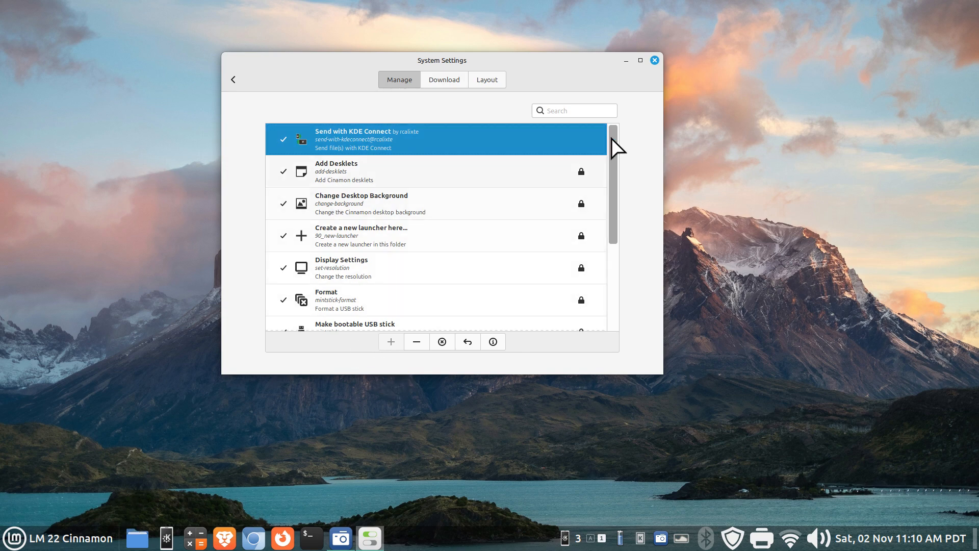
left_click(655, 60)
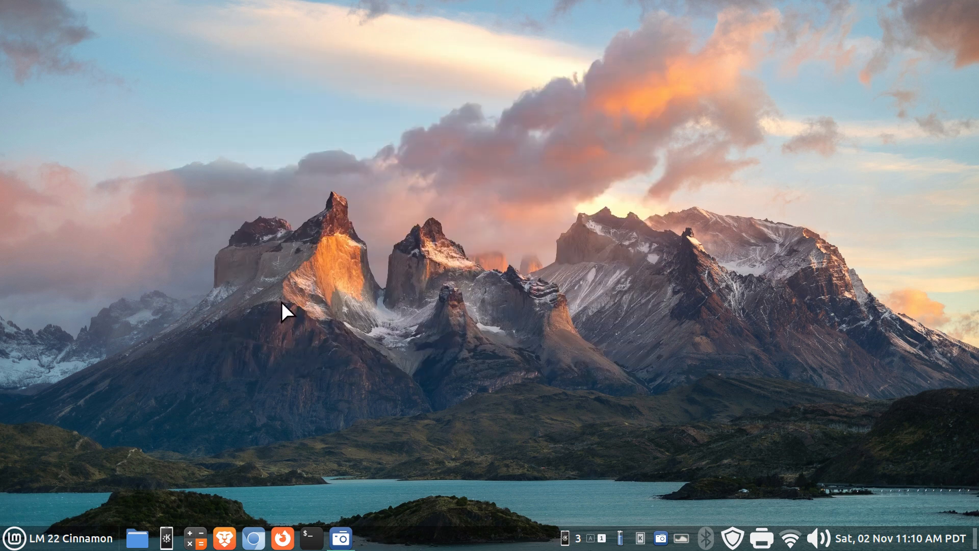
- Open the file manager's preferences, move the window up and show the Plugins settings
left_click(137, 538)
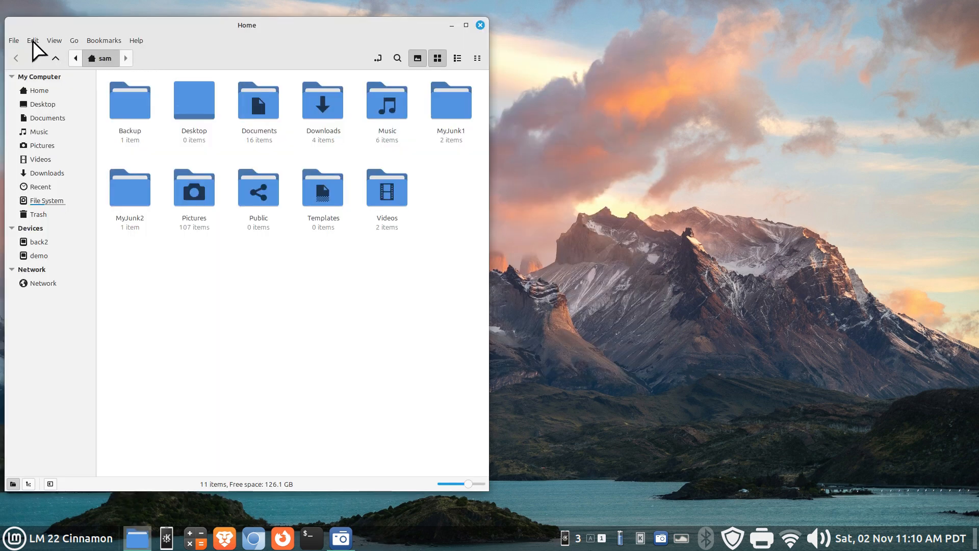
left_click(33, 41)
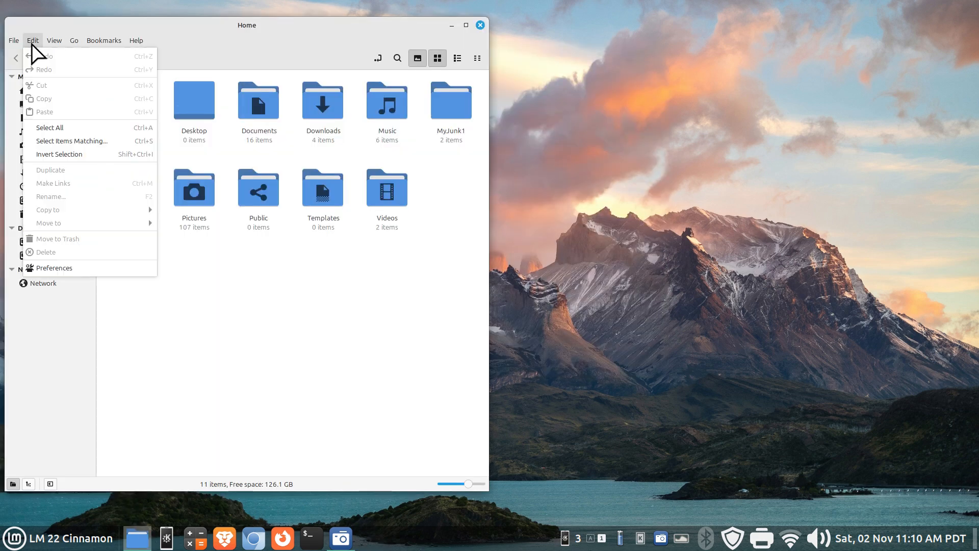
left_click(37, 267)
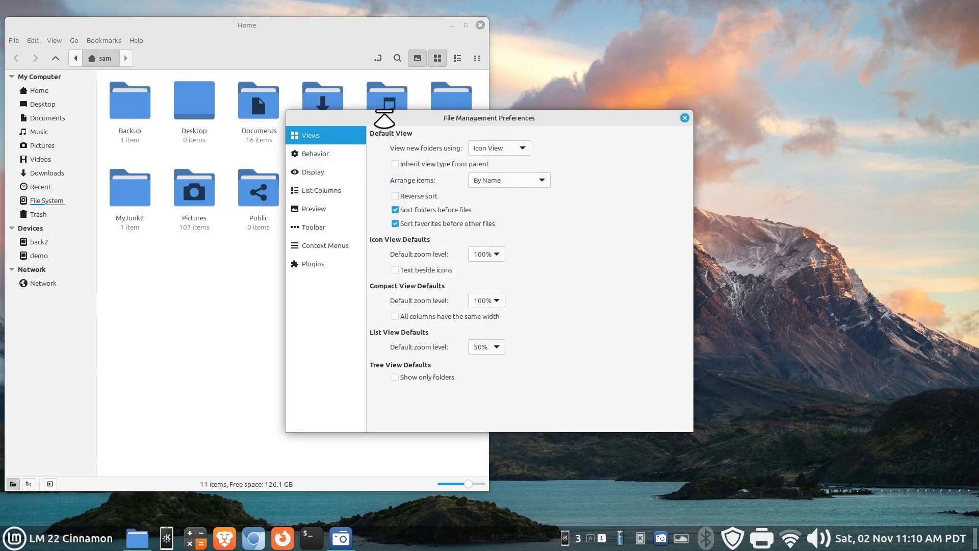
left_click_drag(382, 119, 377, 45)
left_click(321, 191)
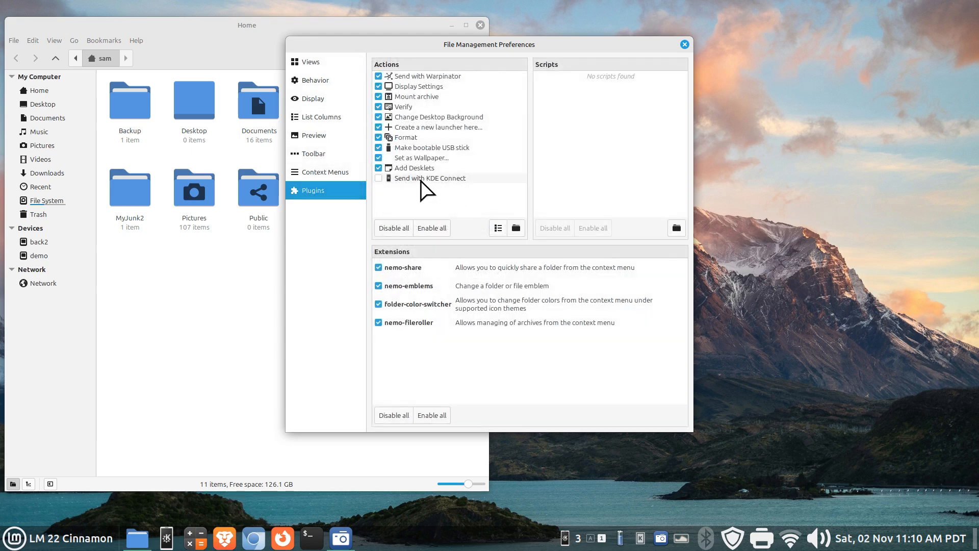
- Check the file actions offered for cabbage.txt in Documents and enable the Send with KDE Connect plugin action
left_click(33, 119)
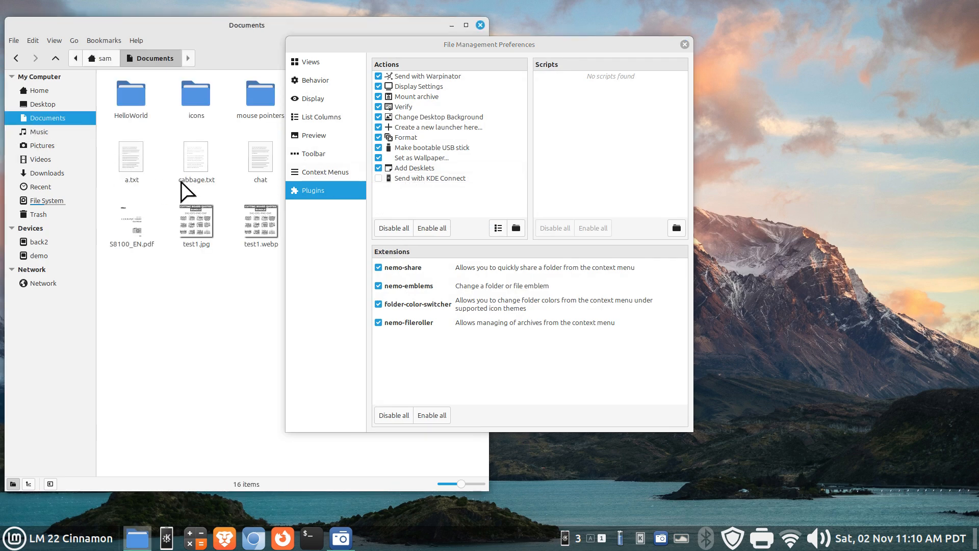
right_click(194, 157)
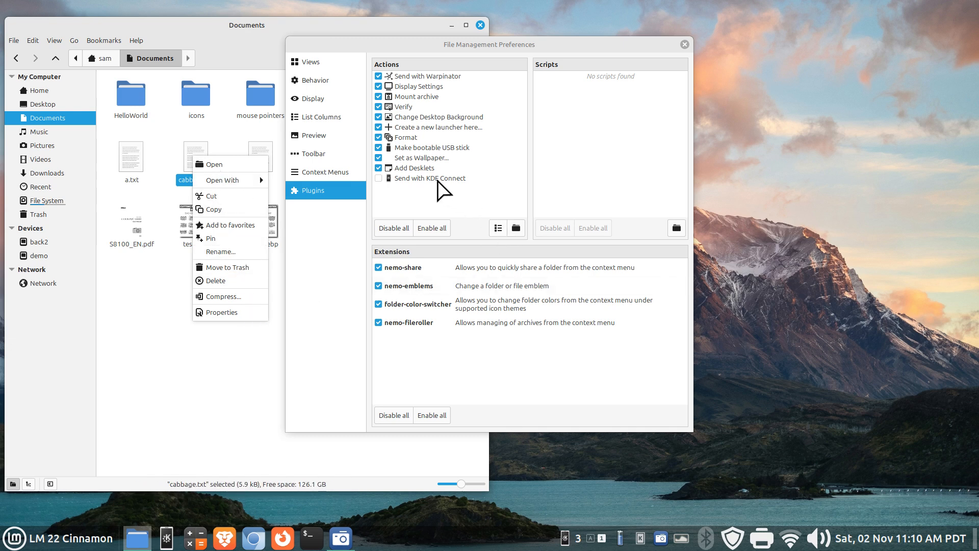
left_click(376, 178)
left_click(377, 178)
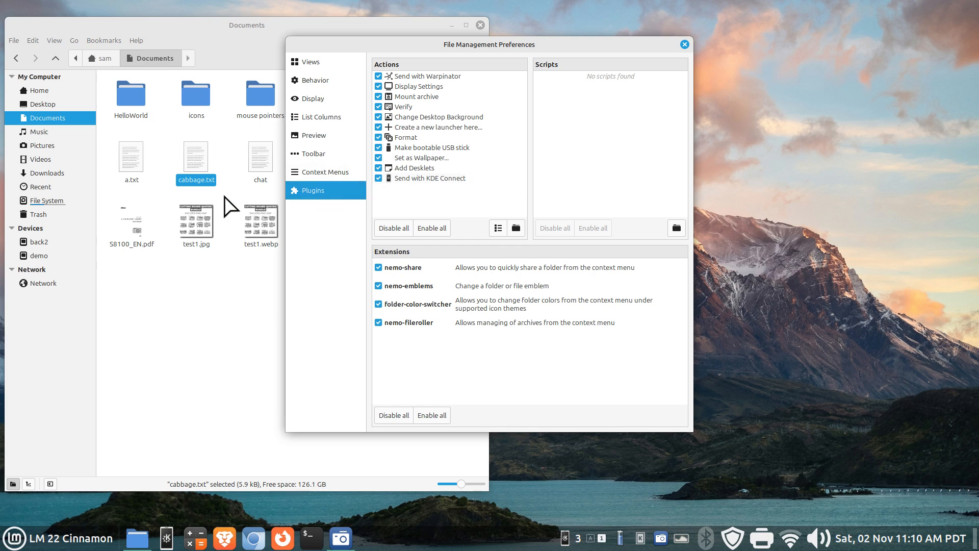
- Check cabbage.txt's file actions for Send with KDE Connect, close File Management Preferences and clear the file selection
right_click(189, 155)
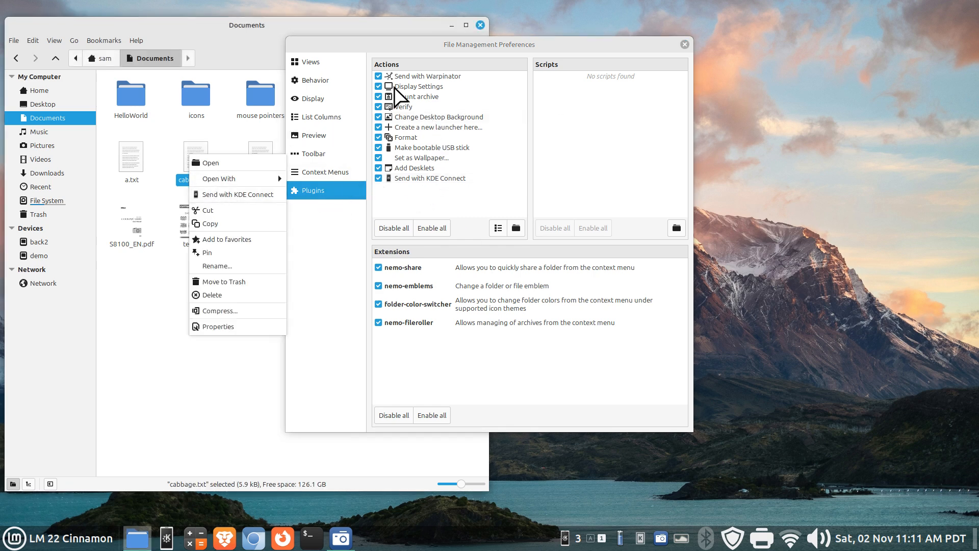
left_click(683, 44)
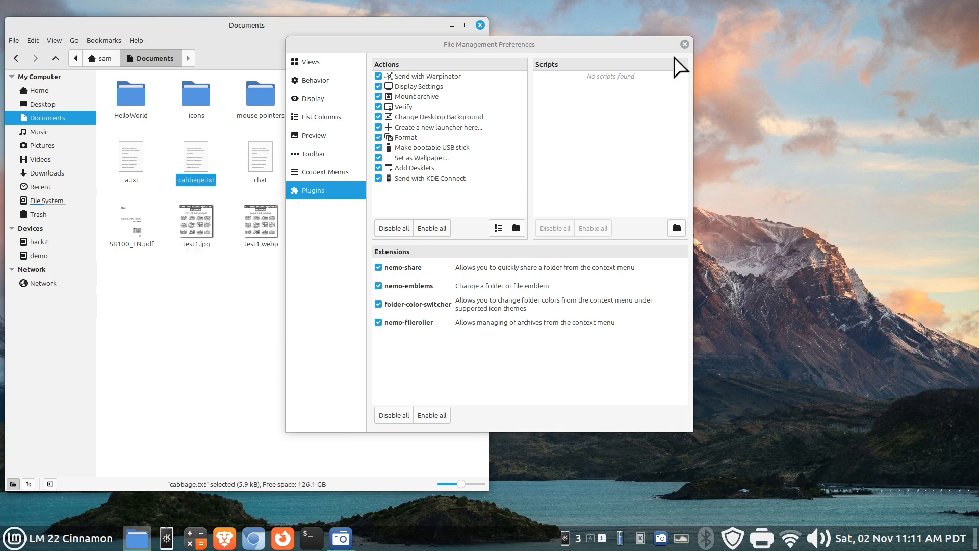
left_click(684, 44)
left_click(313, 272)
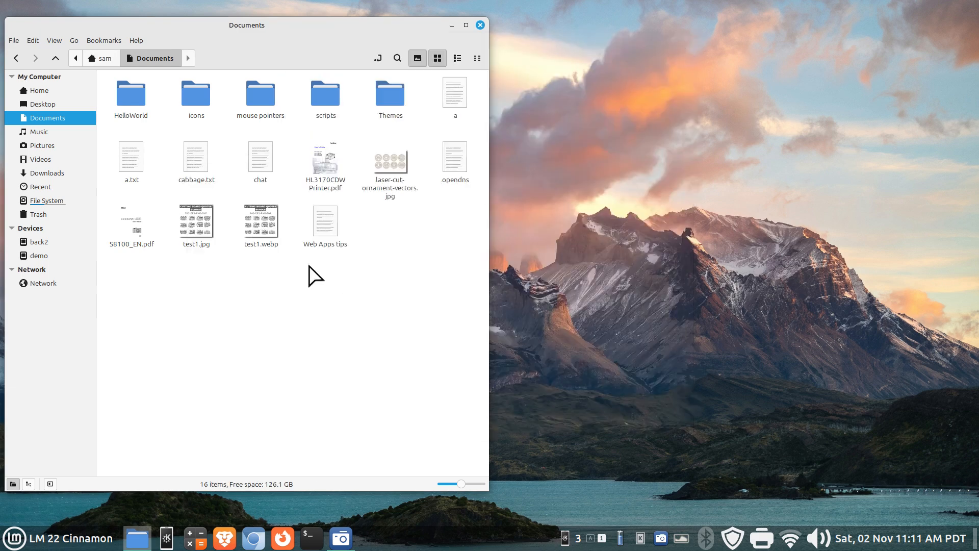
- Select a.txt and cabbage.txt in Documents and open the Send with KDE Connect target device list
left_click(131, 155)
left_click(210, 175, "ctrl")
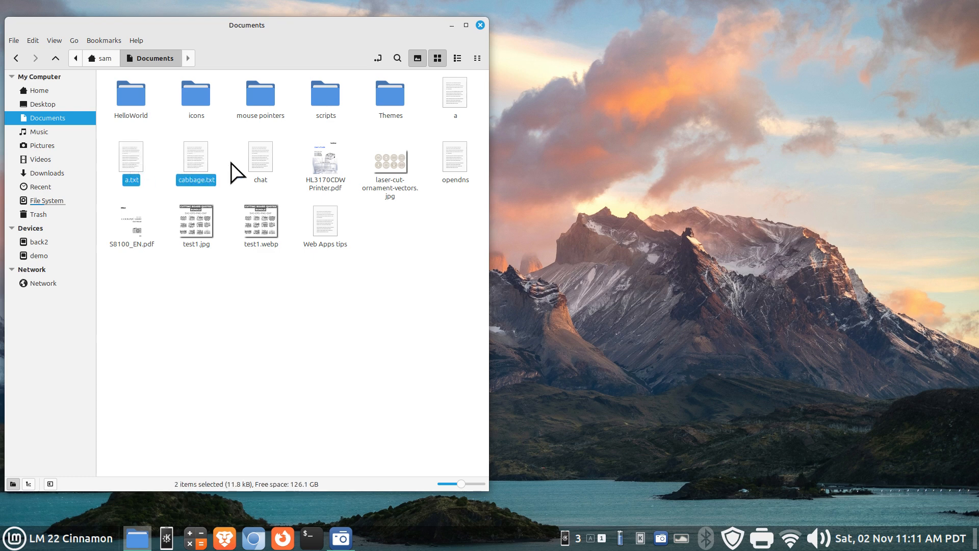
right_click(195, 155)
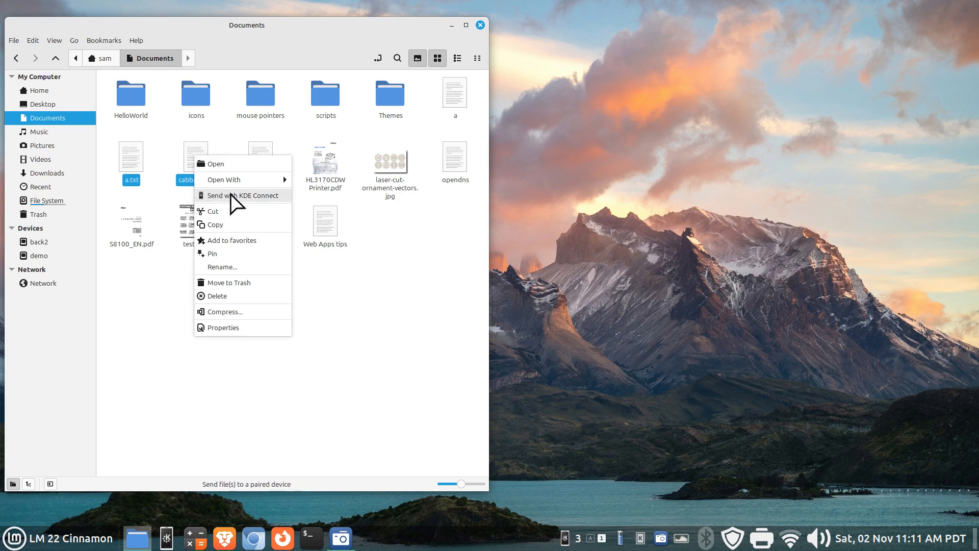
left_click(230, 195)
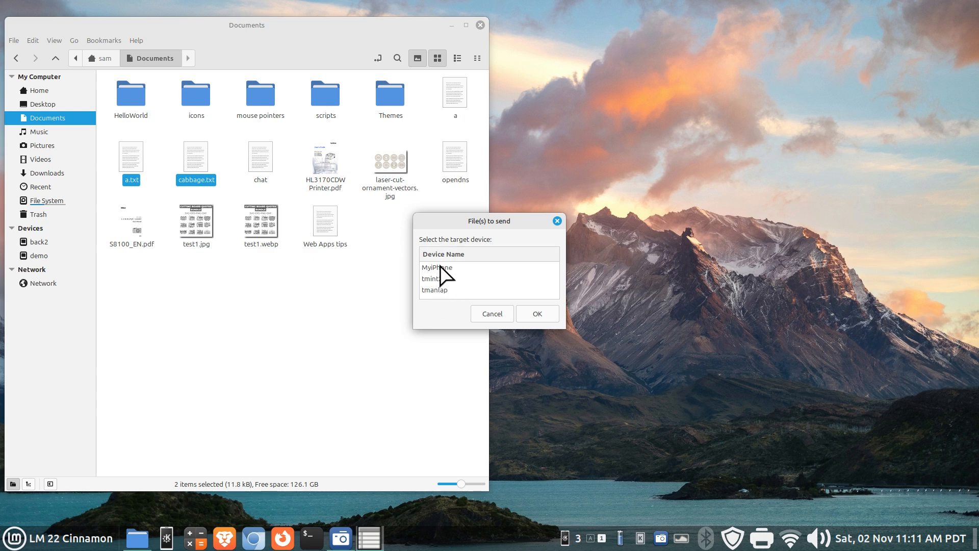
- Open KDE Connect to check which devices are connected, and cancel the pending send of the two text files
left_click(168, 538)
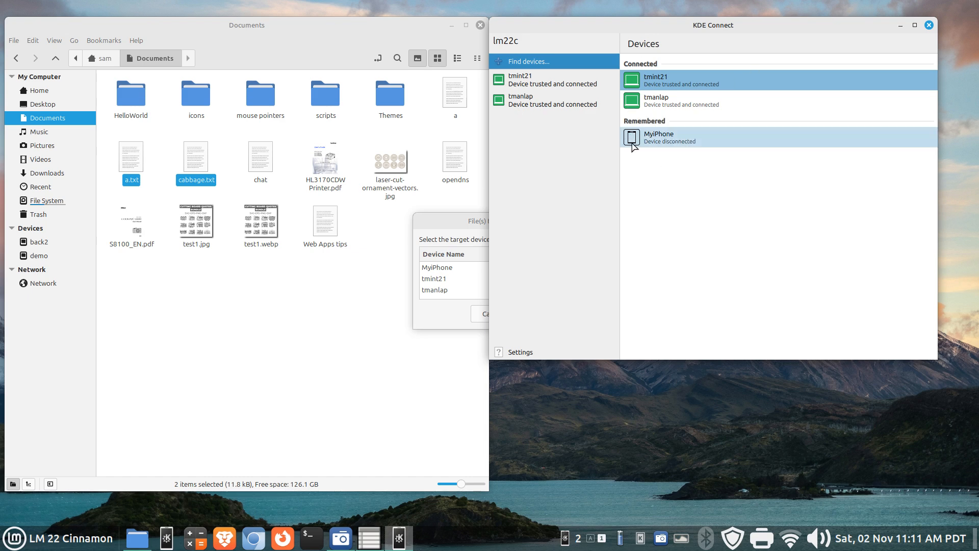
left_click(453, 217)
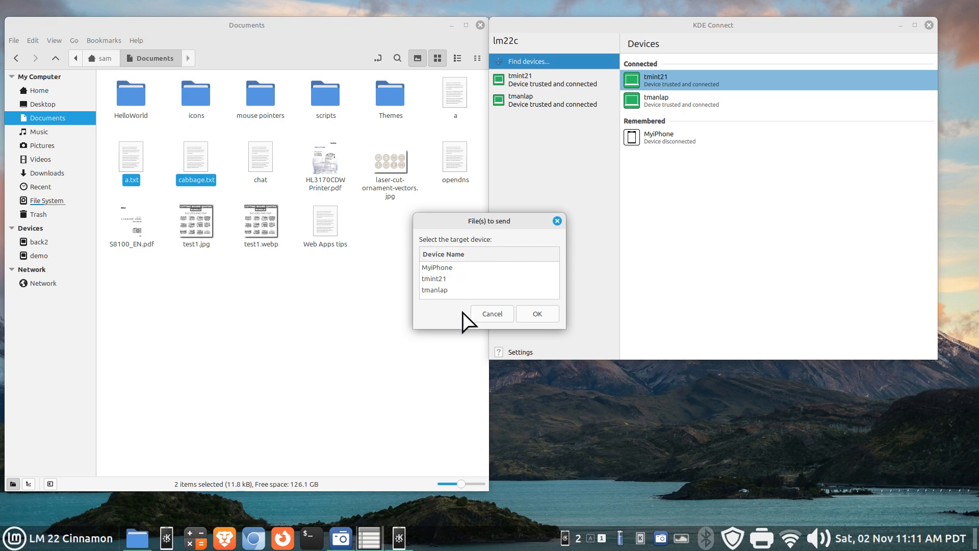
left_click(492, 312)
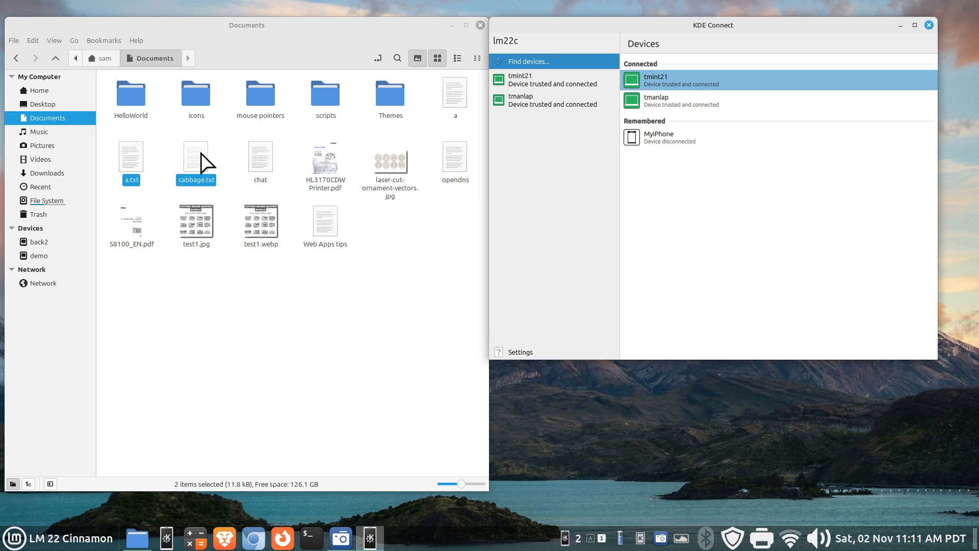
- Recheck the KDE Connect target devices for a.txt and cabbage.txt, and close the device dialog and KDE Connect
right_click(194, 153)
left_click(240, 193)
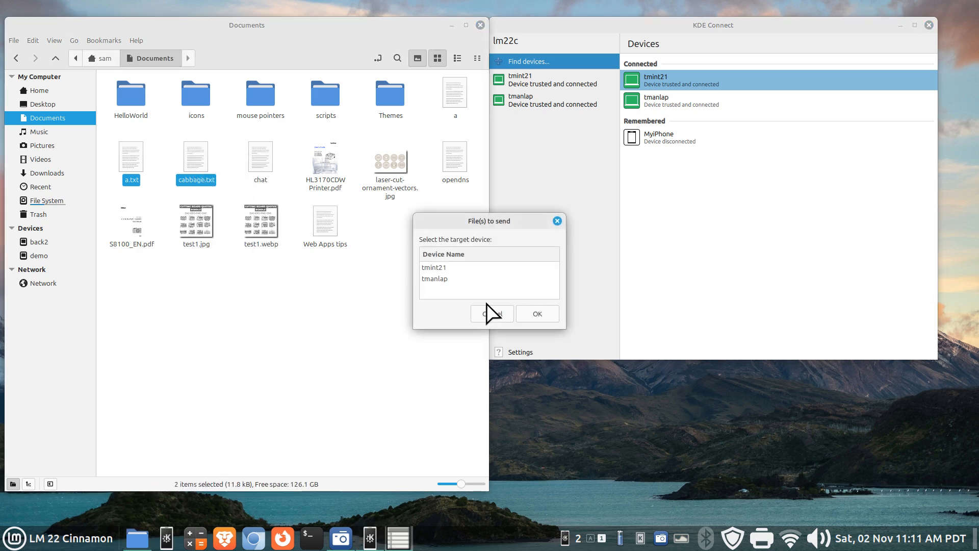
left_click(489, 315)
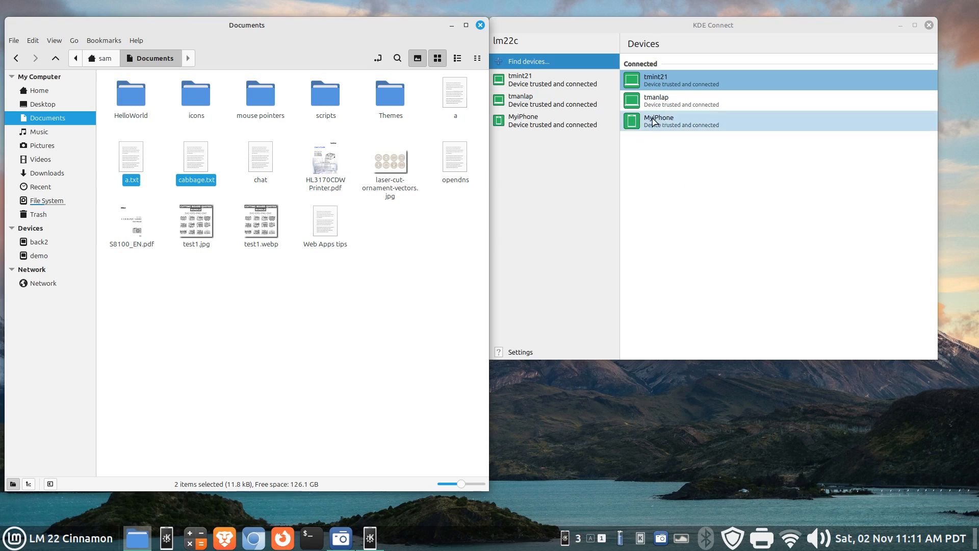
left_click(929, 25)
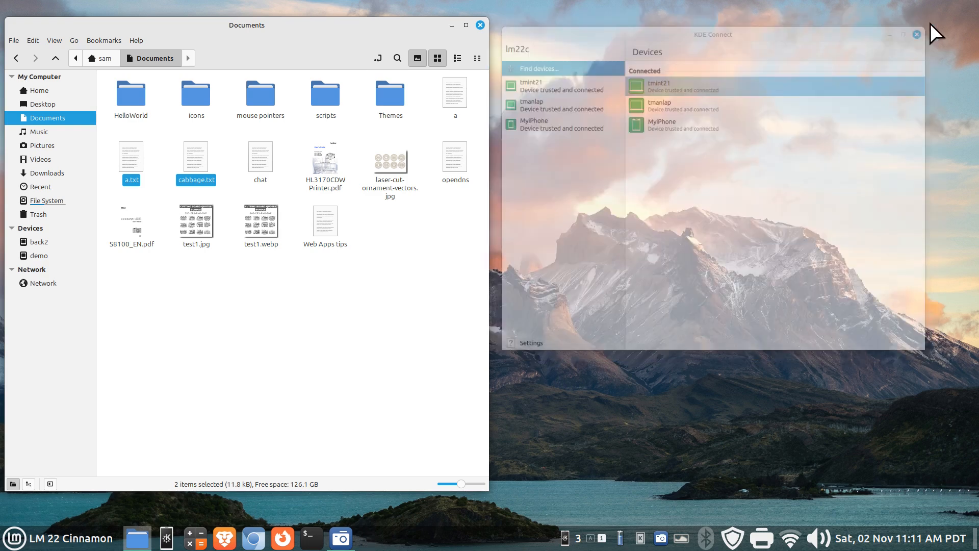
left_click(263, 302)
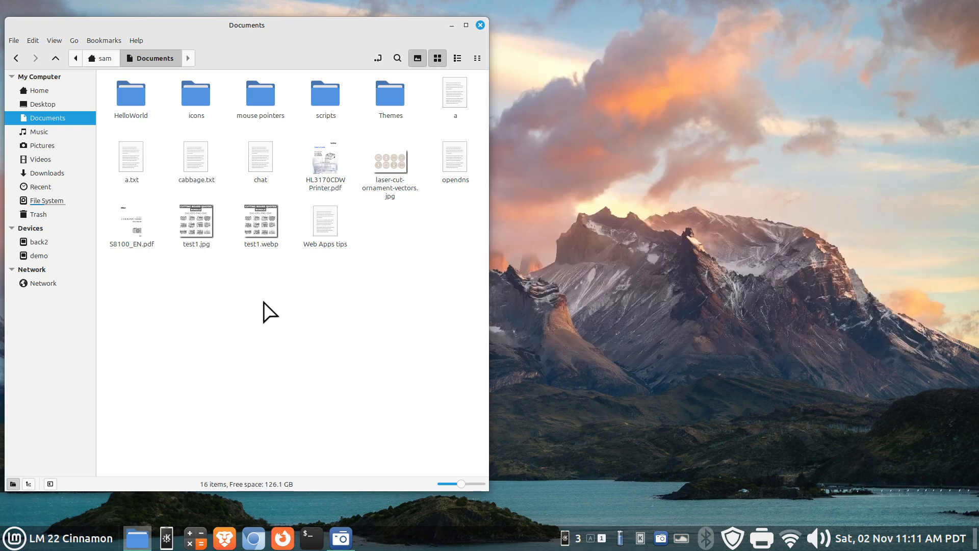
- Start sending cabbage.txt with KDE Connect and select MyiPhone as the target device
left_click(197, 153)
right_click(197, 153)
left_click(242, 191)
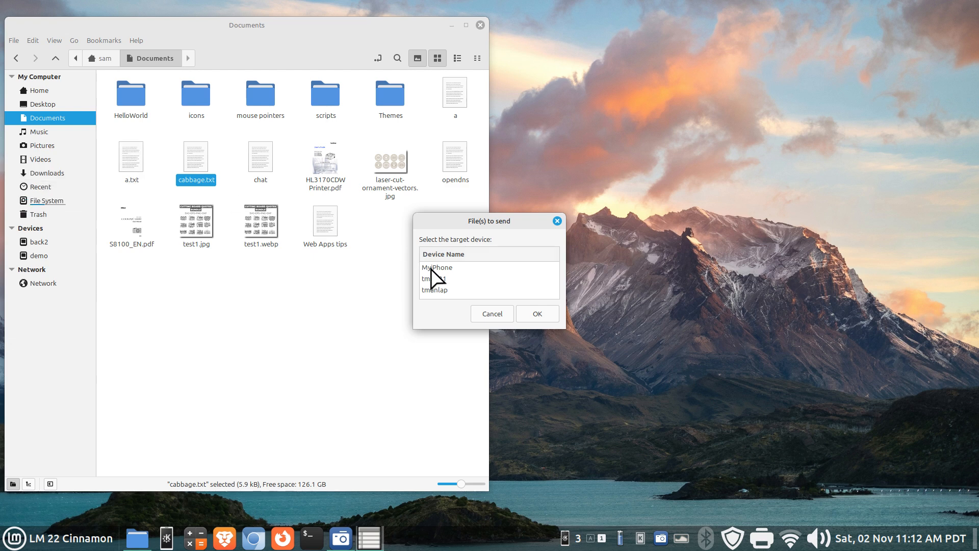
left_click(452, 269)
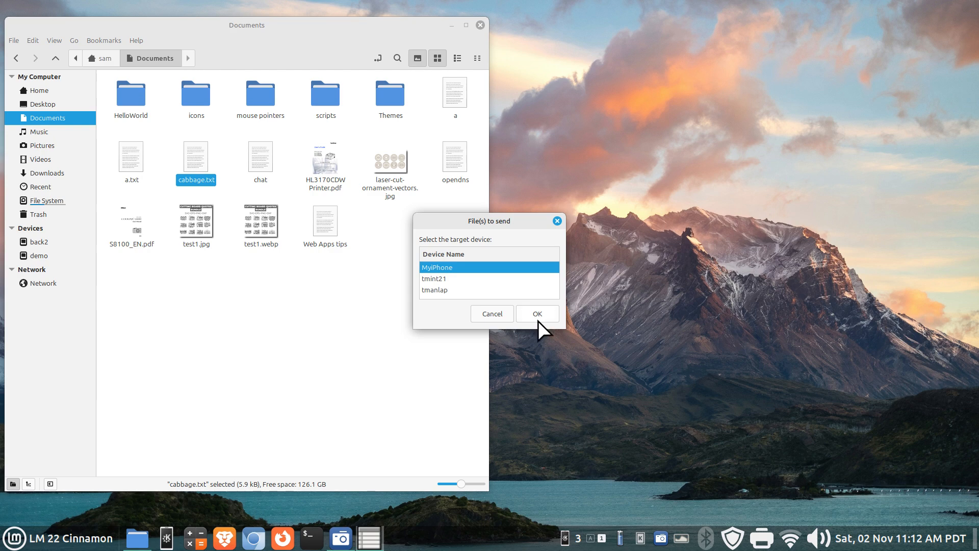
- Open the MyiPhone folder in Downloads and view the IMG_3421.png screenshot of the phone's file transfer settings
left_click(214, 296)
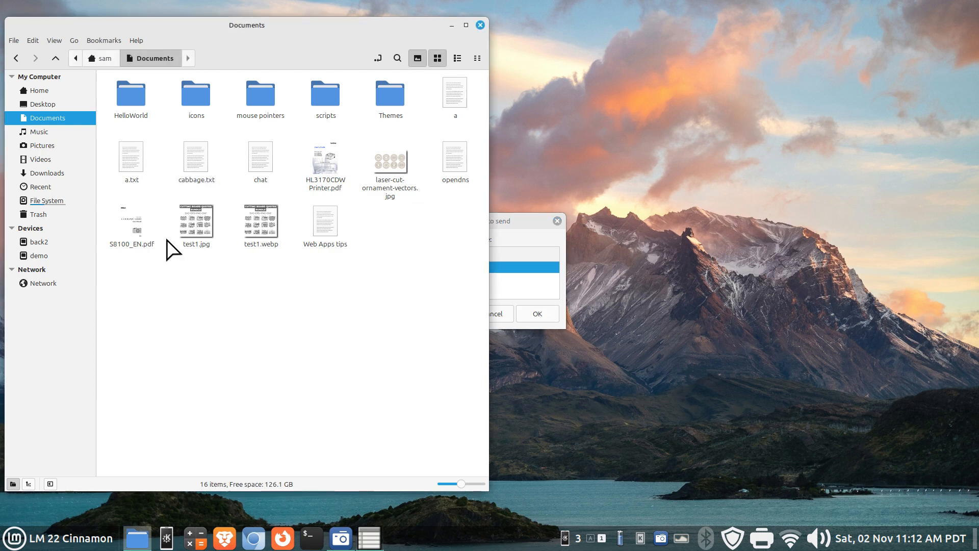
left_click(54, 172)
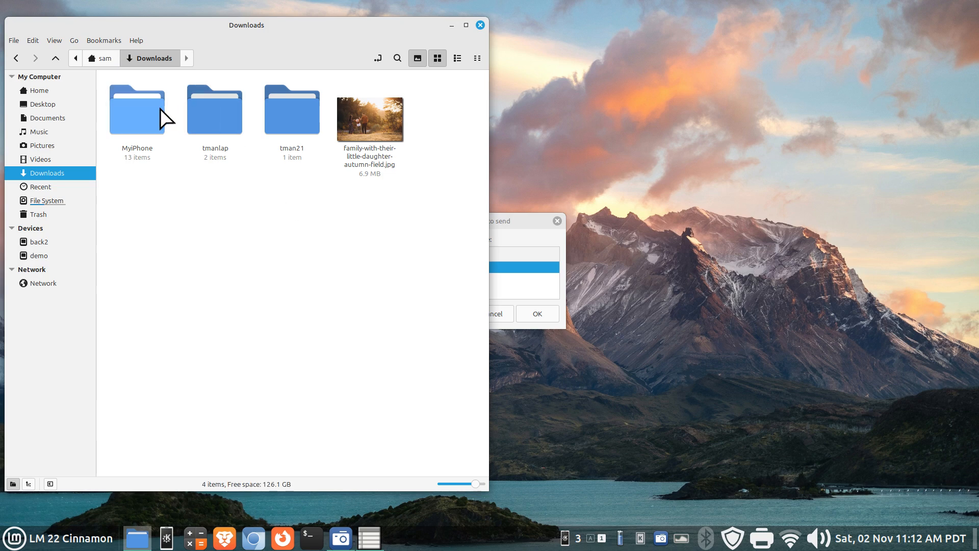
left_click(127, 114)
double_click(127, 113)
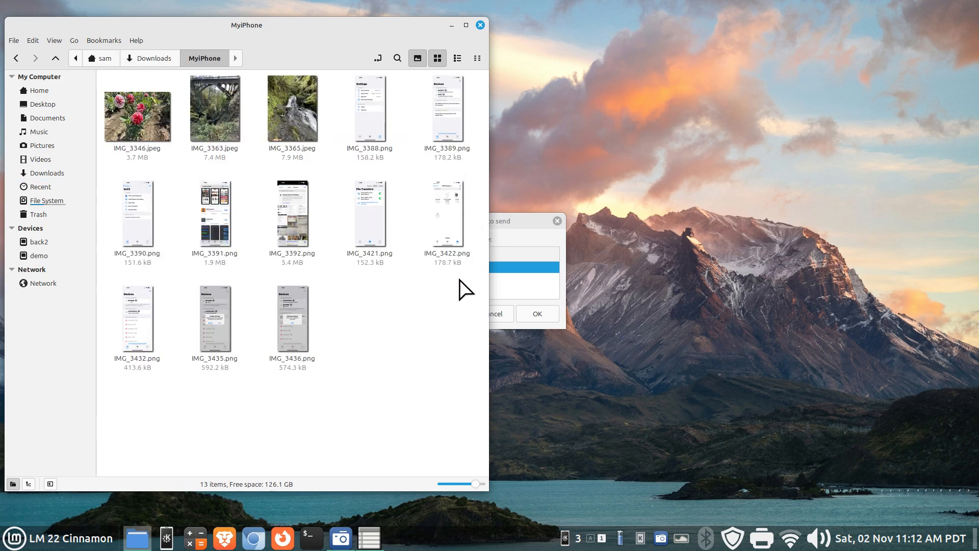
double_click(366, 214)
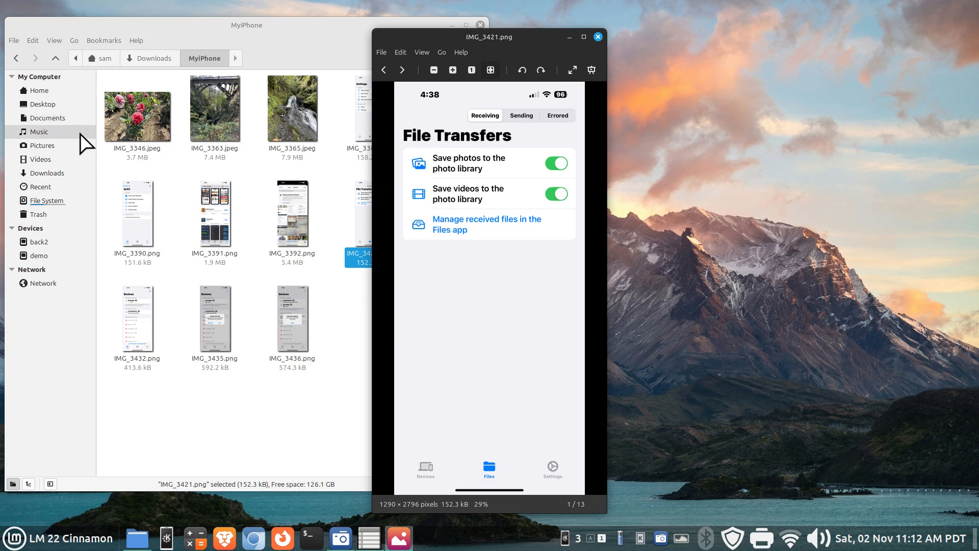
- Check the Send with KDE Connect target devices for 15.jpg.jpg in Pictures, and return to the IMG_3421.png screenshot without sending
left_click(56, 146)
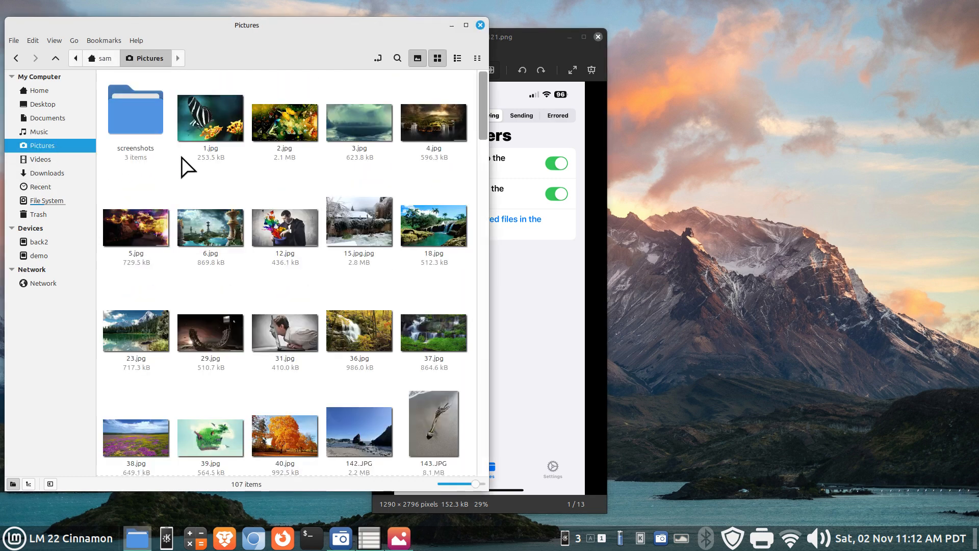
right_click(356, 219)
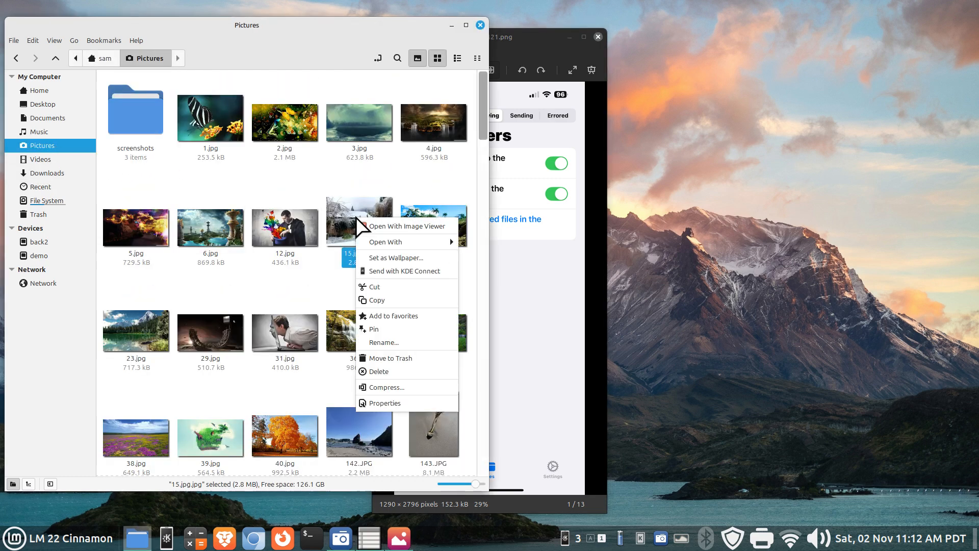
left_click(399, 271)
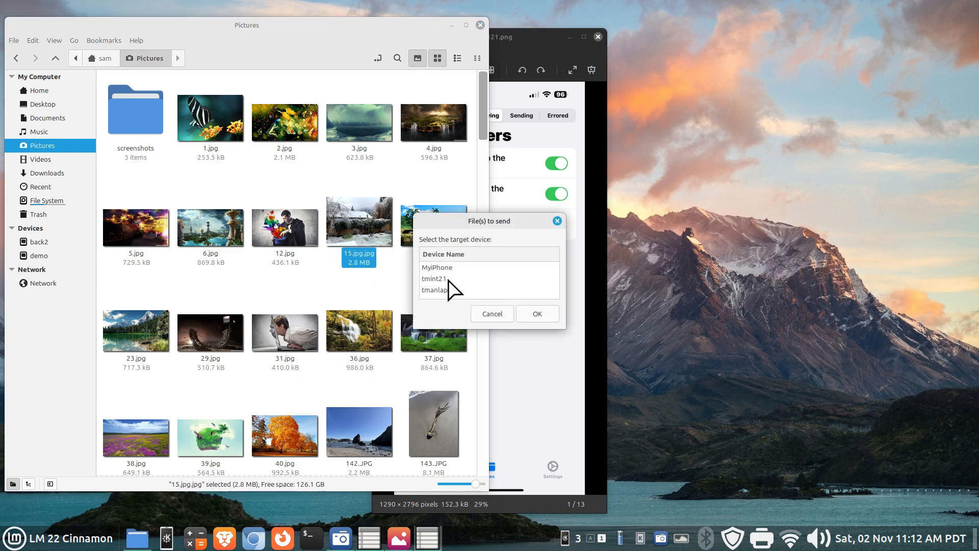
left_click(492, 315)
left_click(534, 320)
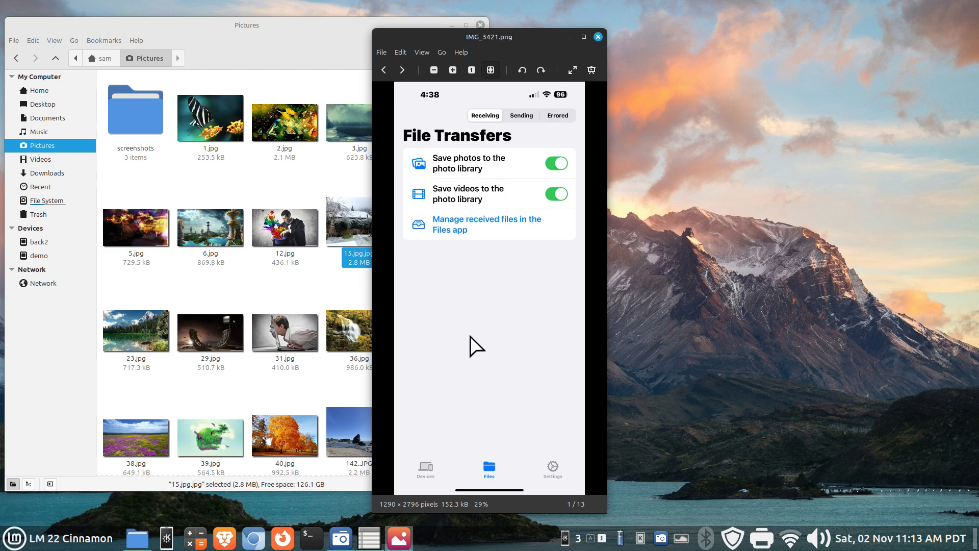
- Close the screenshot and the pending send dialog, and show Documents in a window moved toward the screen's center
left_click(598, 37)
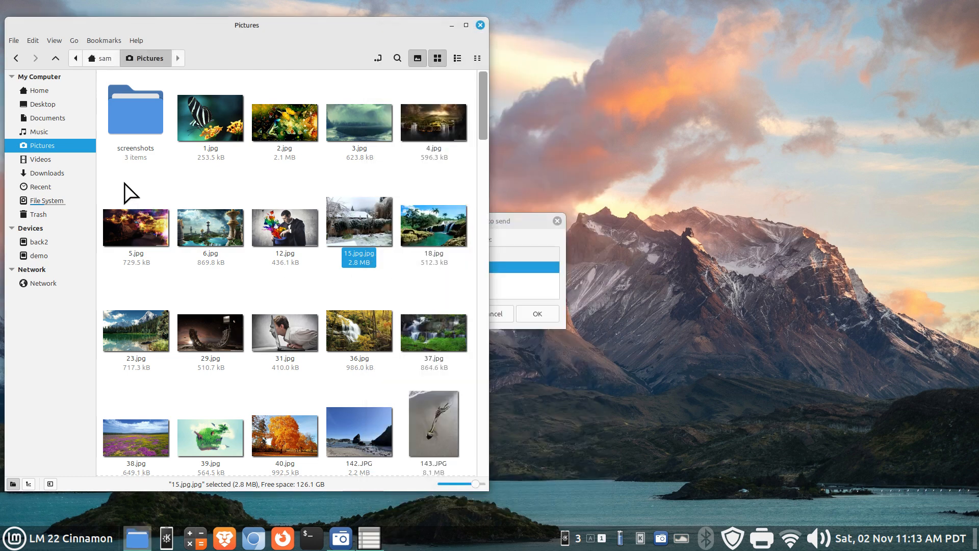
left_click(57, 120)
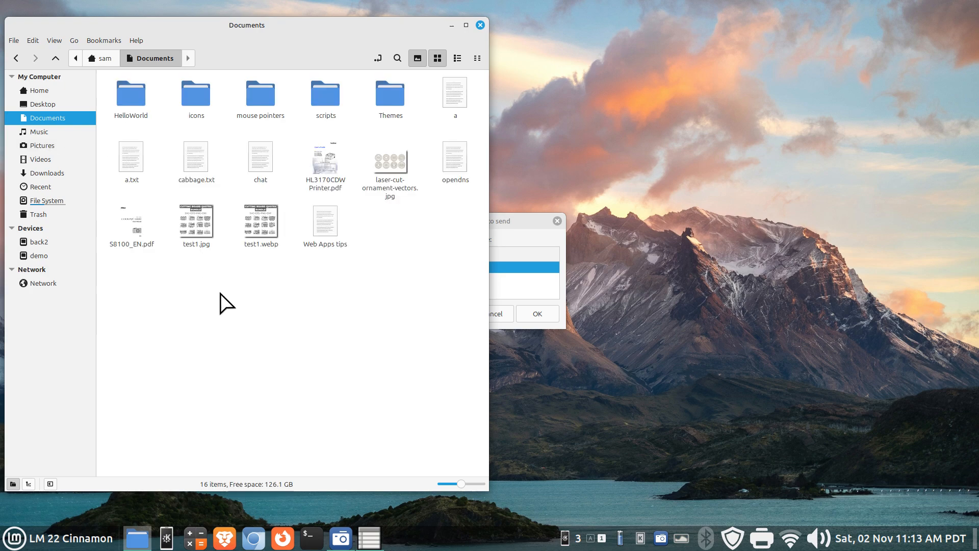
left_click(557, 221)
left_click_drag(358, 33, 559, 30)
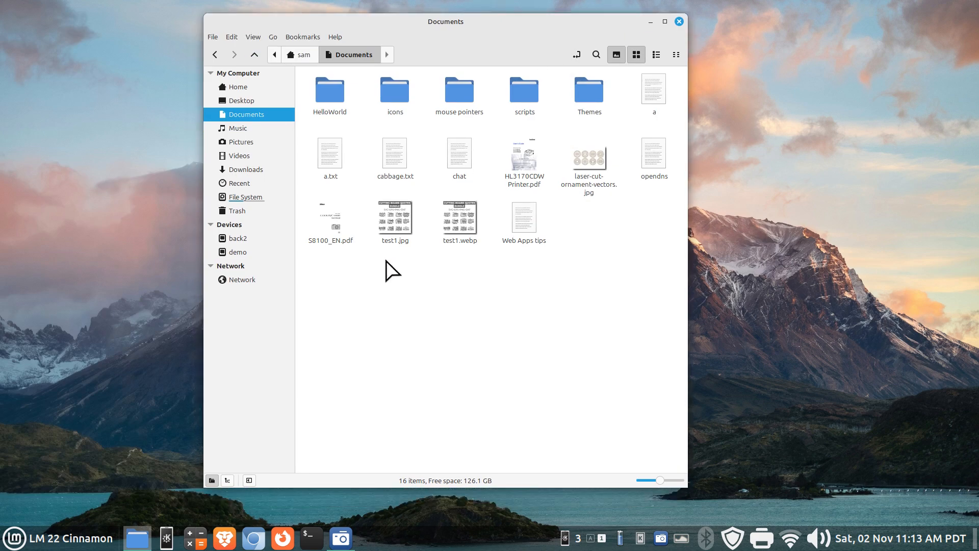
- Check a.txt's file actions and view the Send with KDE Connect devices for a.txt and cabbage.txt together without sending
right_click(332, 148)
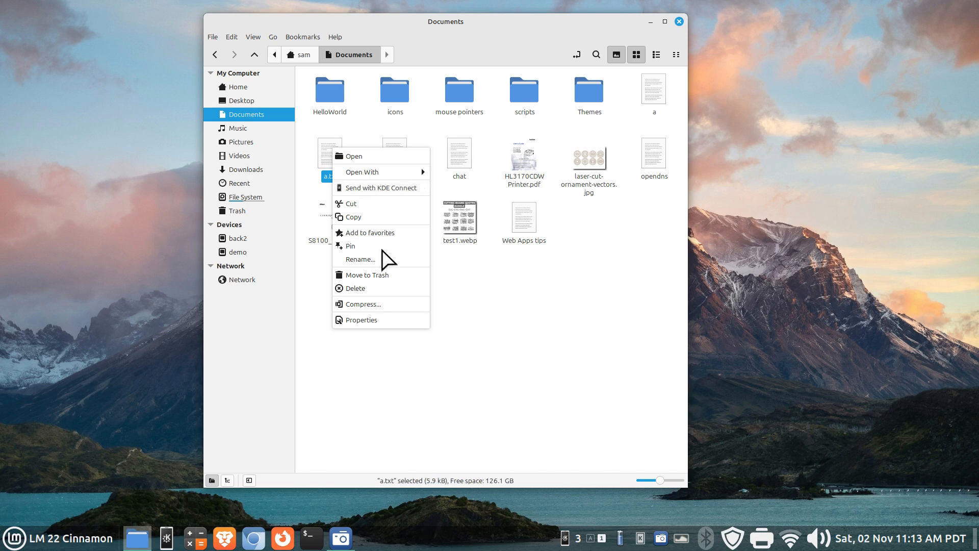
left_click(460, 360)
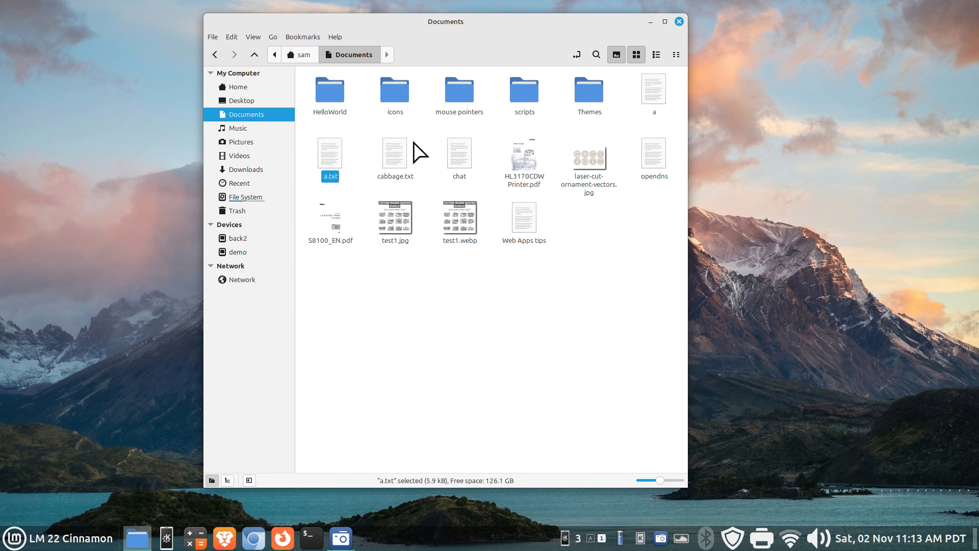
left_click(399, 155, "ctrl")
right_click(399, 155)
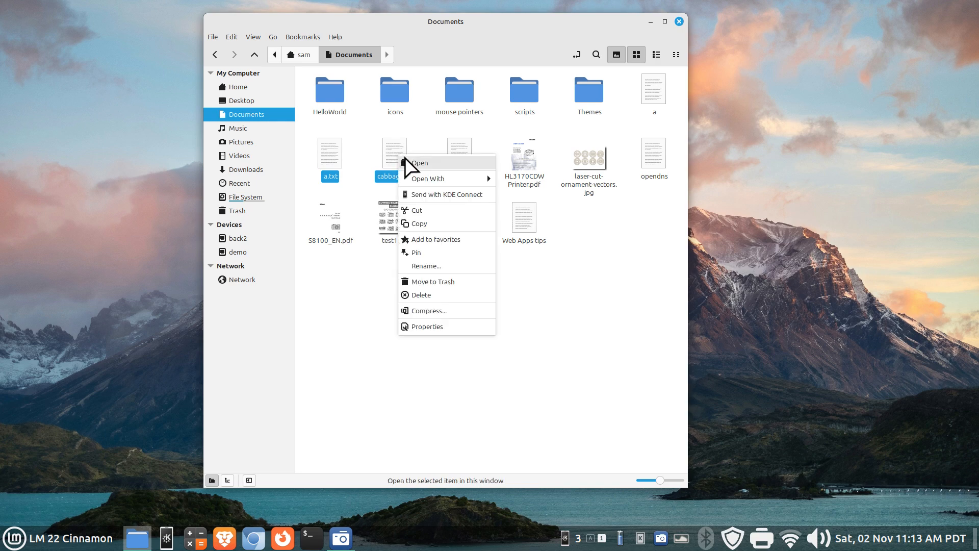
left_click(433, 195)
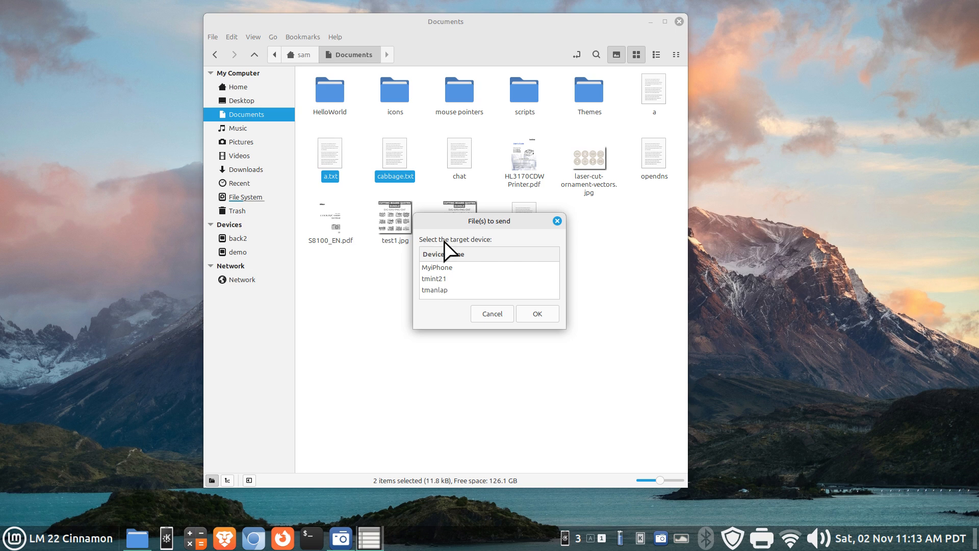
left_click(488, 315)
left_click(459, 269)
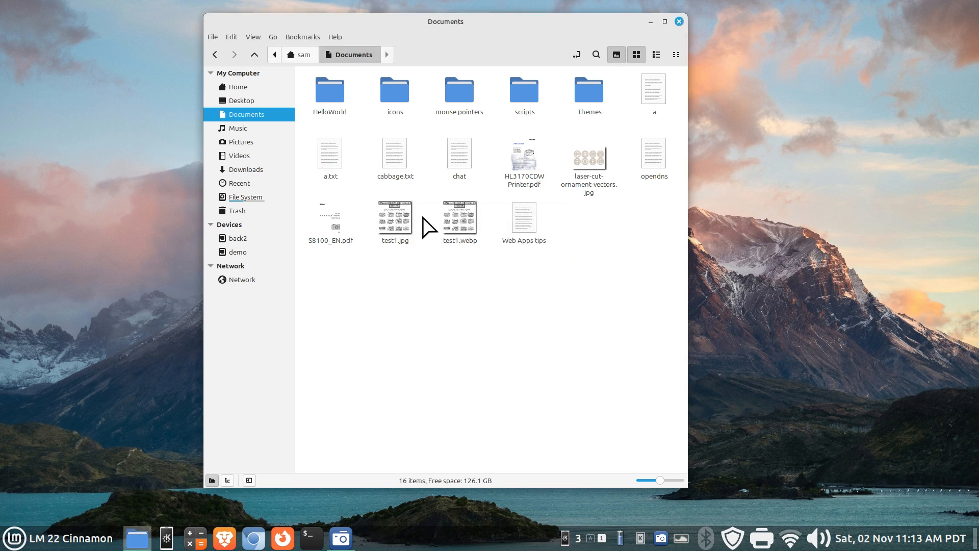
- Check the icons folder's actions for a send option, view the folder's contents and return to Documents
right_click(390, 87)
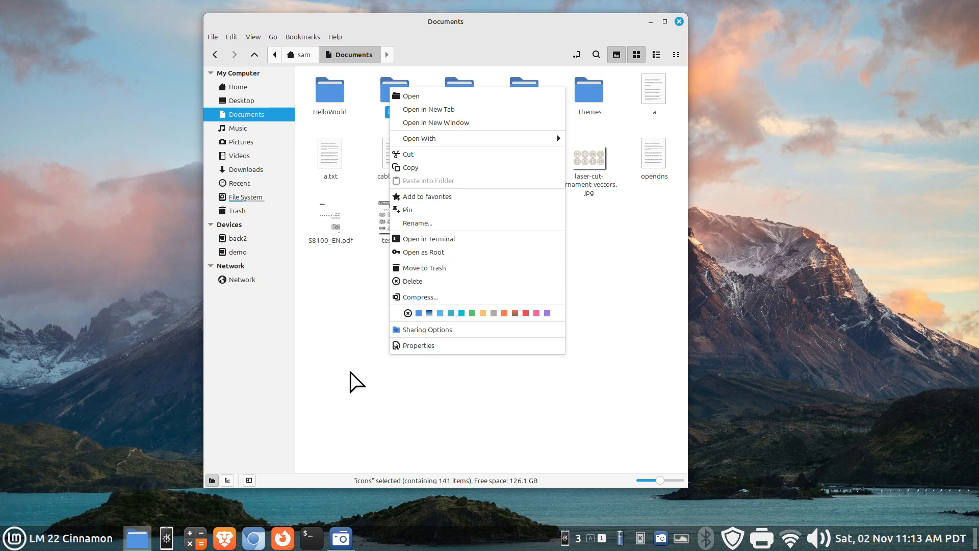
left_click(357, 382)
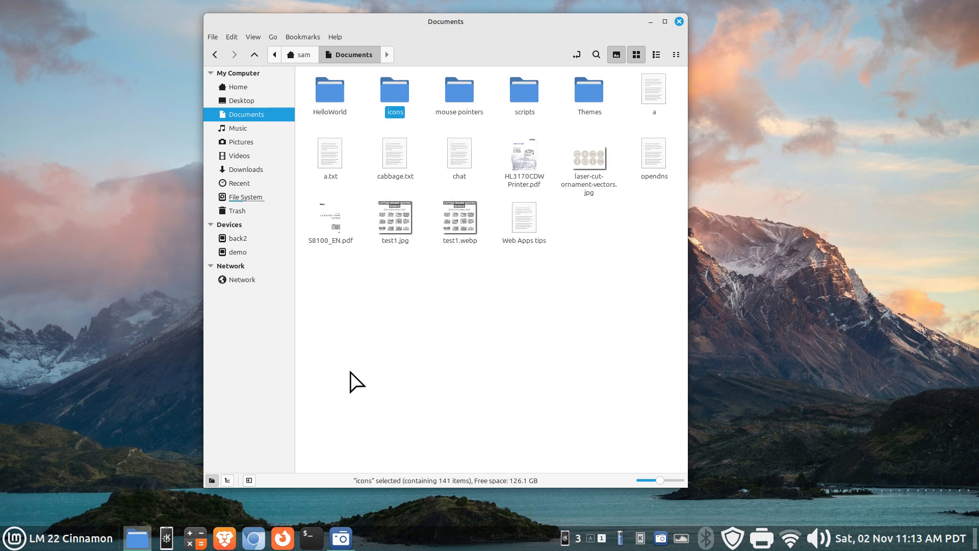
double_click(395, 86)
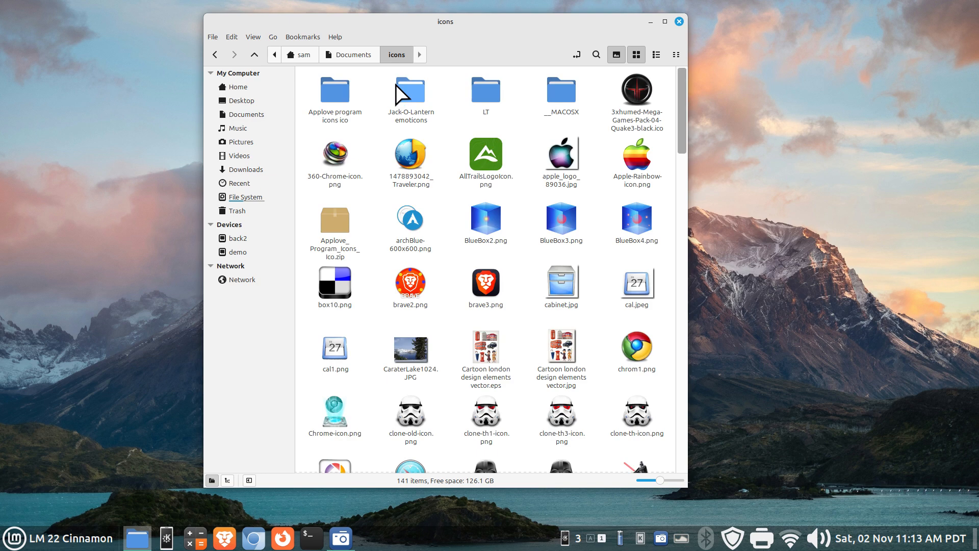
left_click(352, 55)
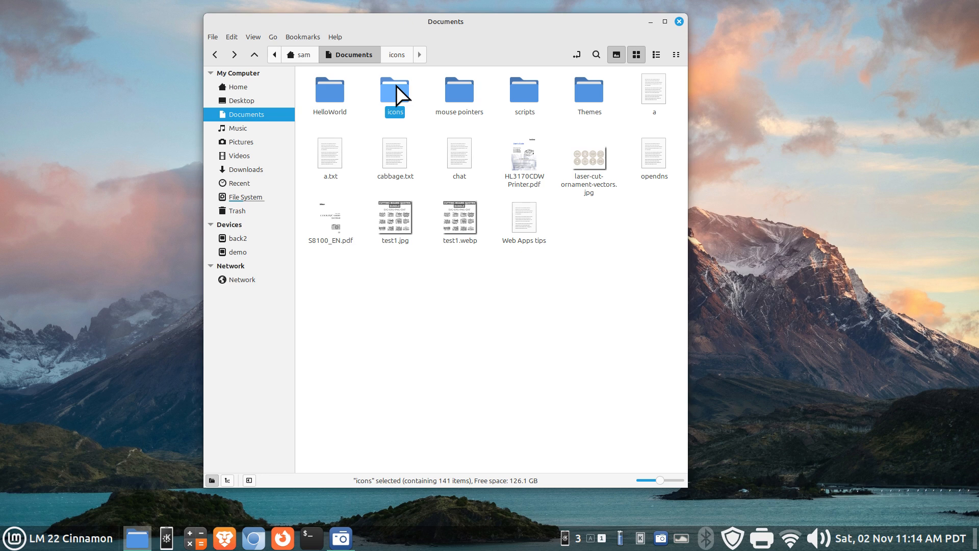
- View the archive formats offered for compressing the icons folder, and close the Compress dialog without creating an archive
right_click(396, 87)
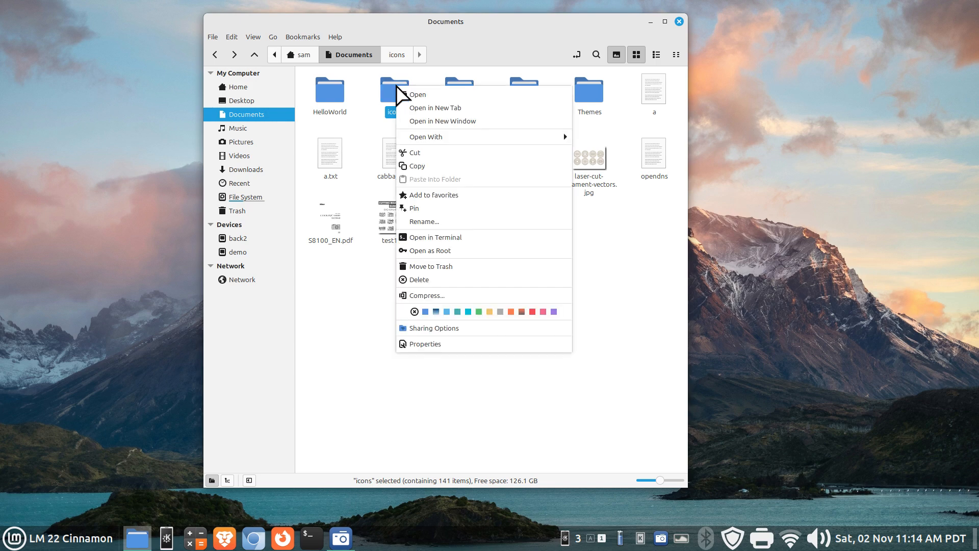
left_click(435, 297)
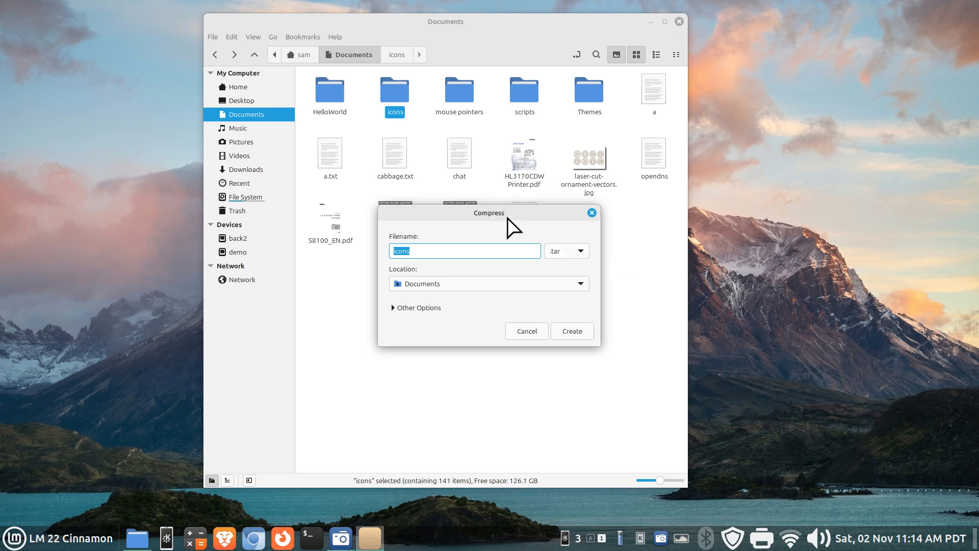
left_click_drag(505, 209, 363, 268)
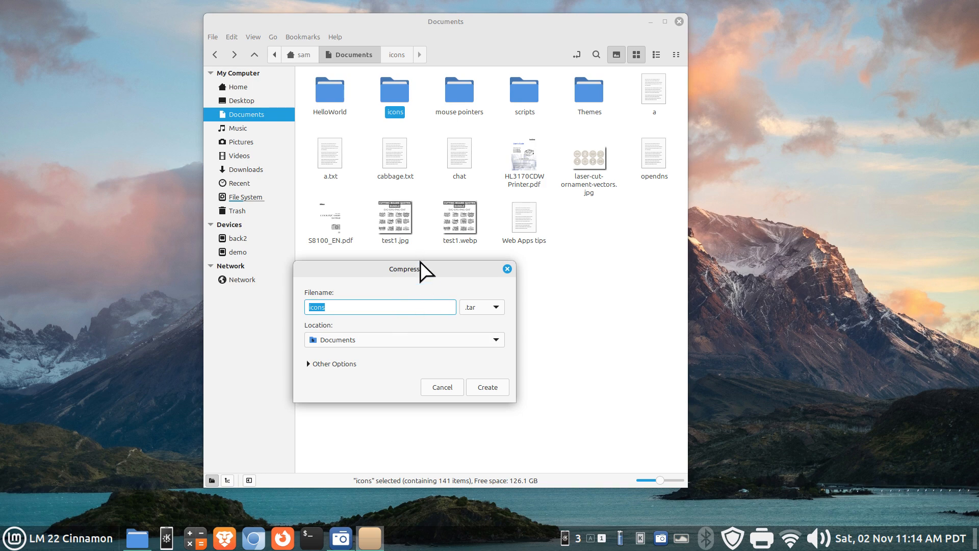
left_click(496, 308)
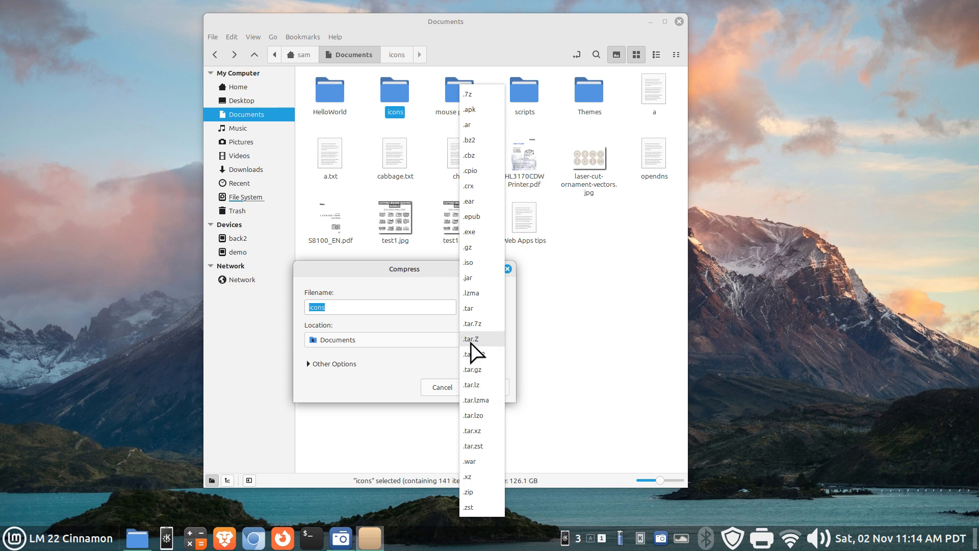
left_click(417, 370)
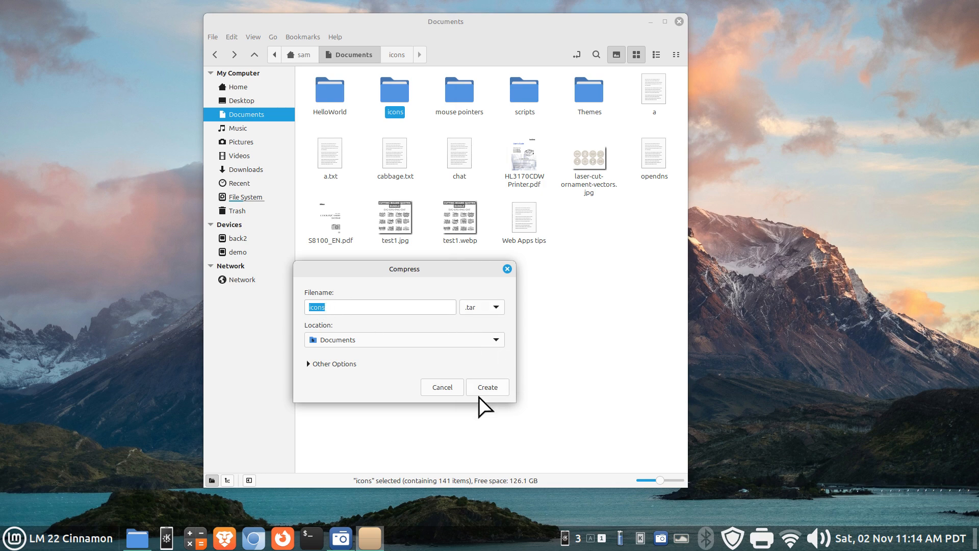
left_click(507, 269)
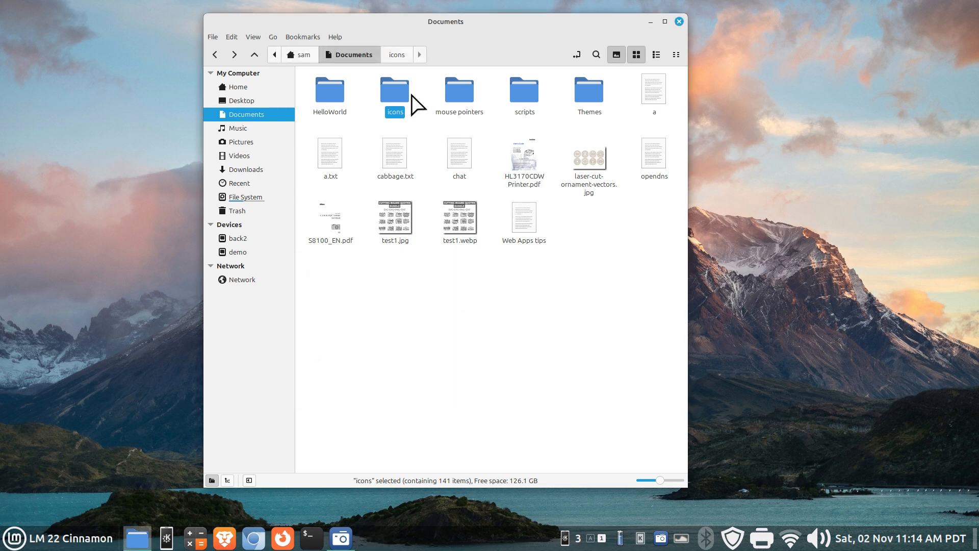
- Compress the icons folder into a .tar archive named icons in Documents
right_click(390, 85)
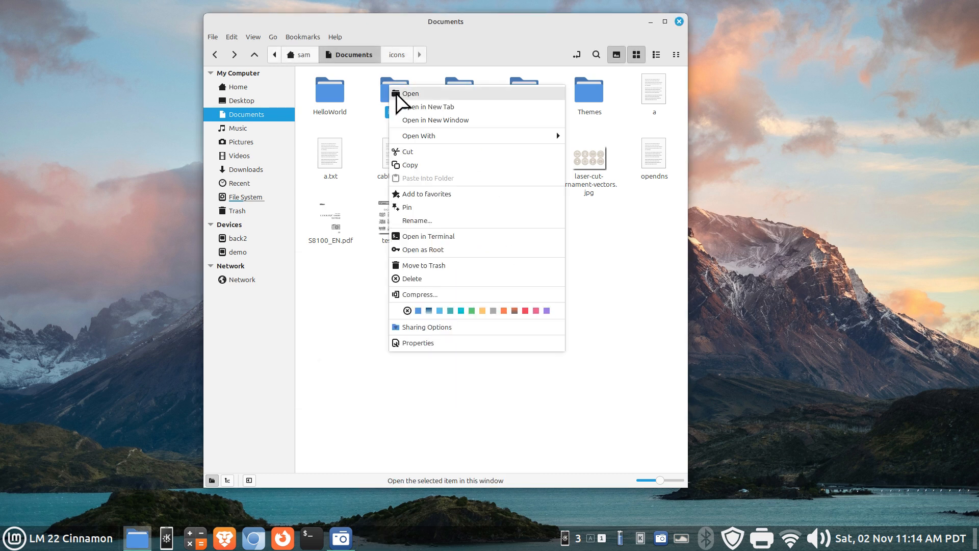
left_click(451, 291)
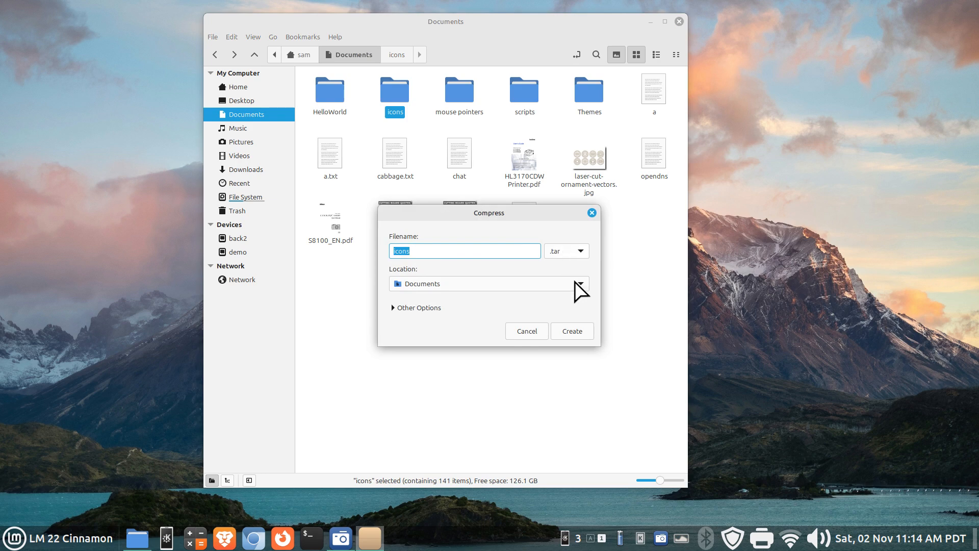
left_click(573, 331)
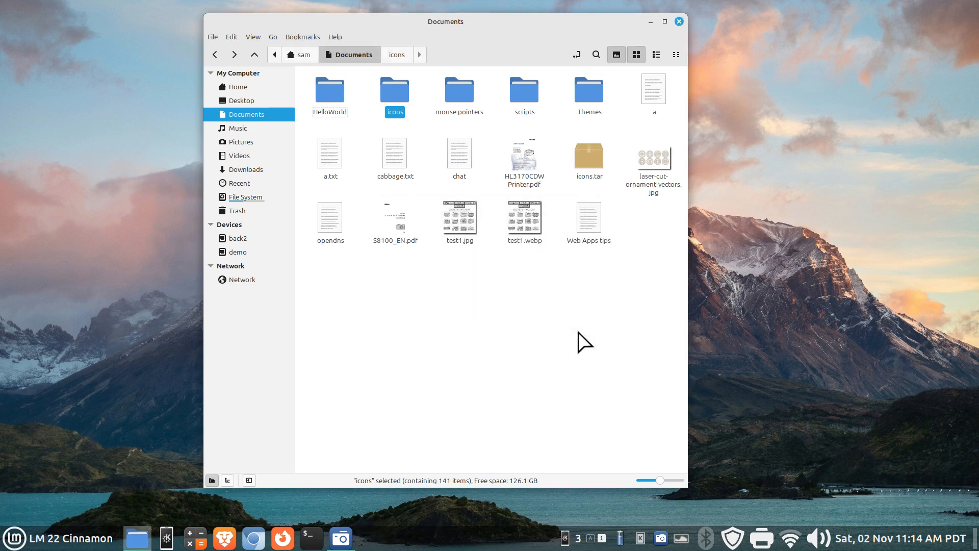
- Open icons.tar in the archive manager, view the icons folder inside it, and close the archive
left_click(583, 162)
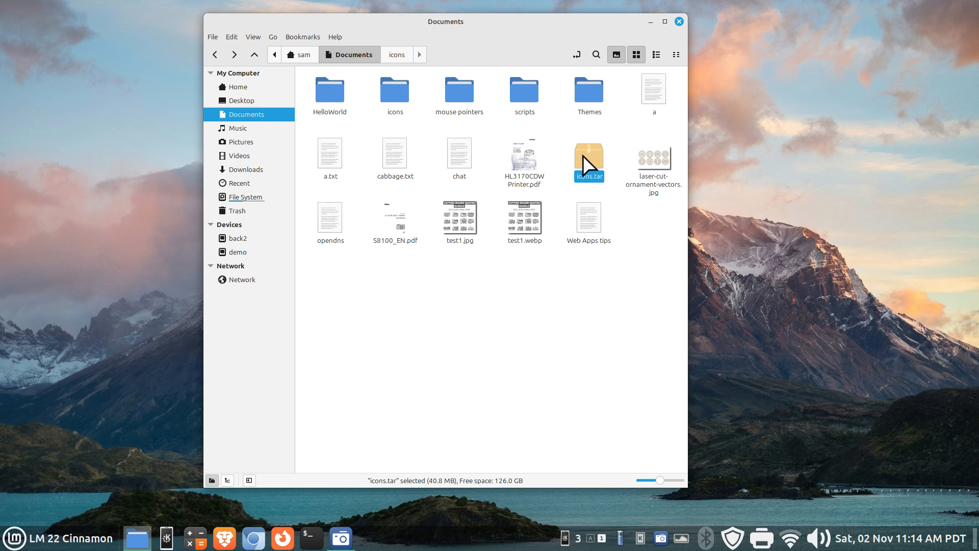
double_click(583, 155)
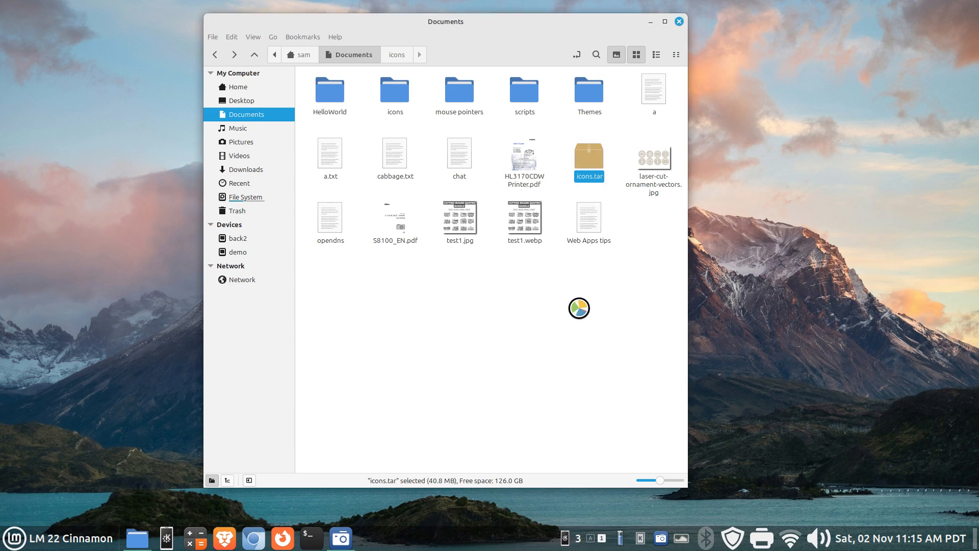
left_click(577, 304)
left_click(588, 154)
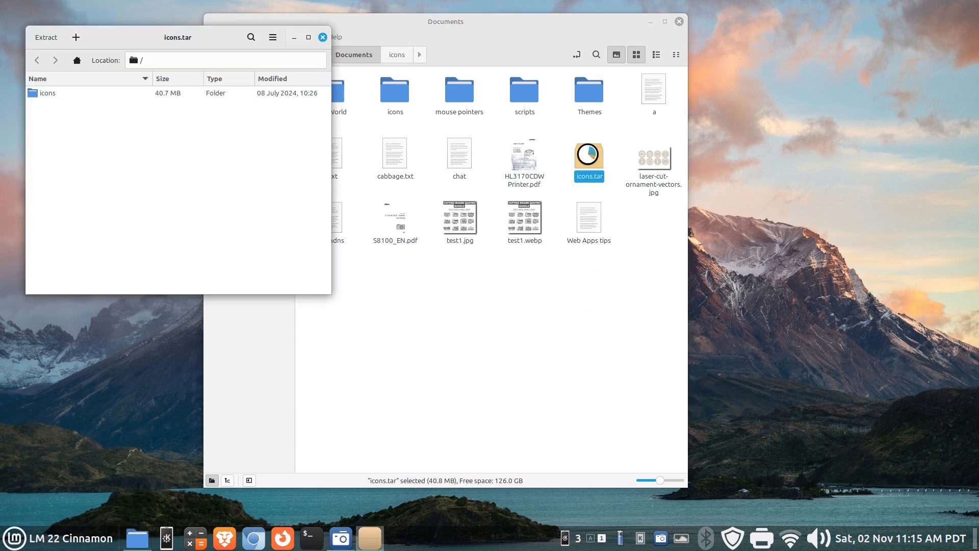
double_click(37, 93)
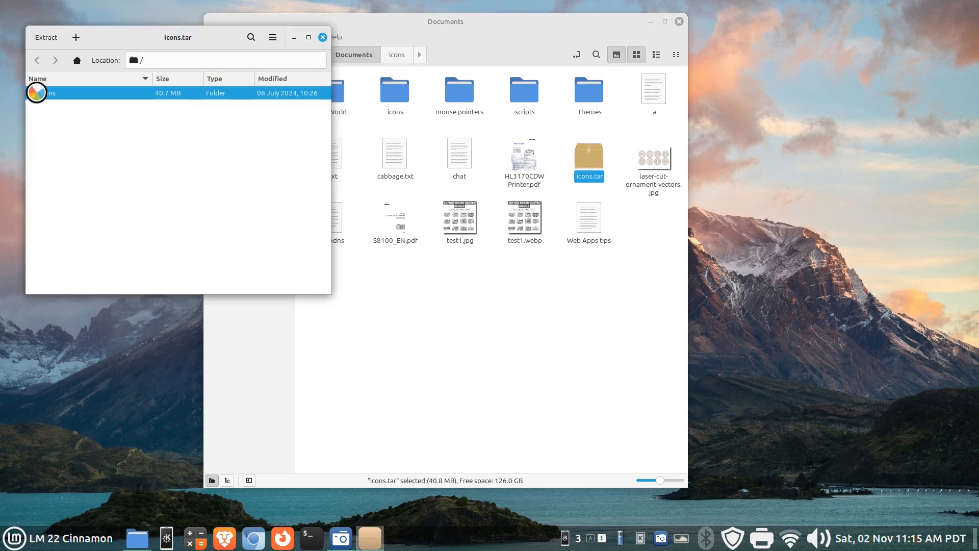
left_click(321, 34)
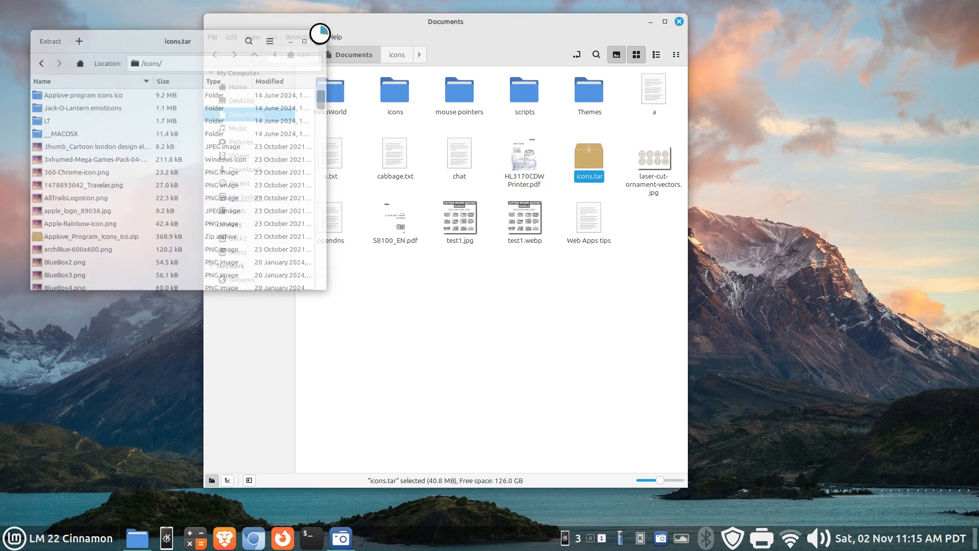
- Send icons.tar to the tmanlap device with KDE Connect
right_click(588, 158)
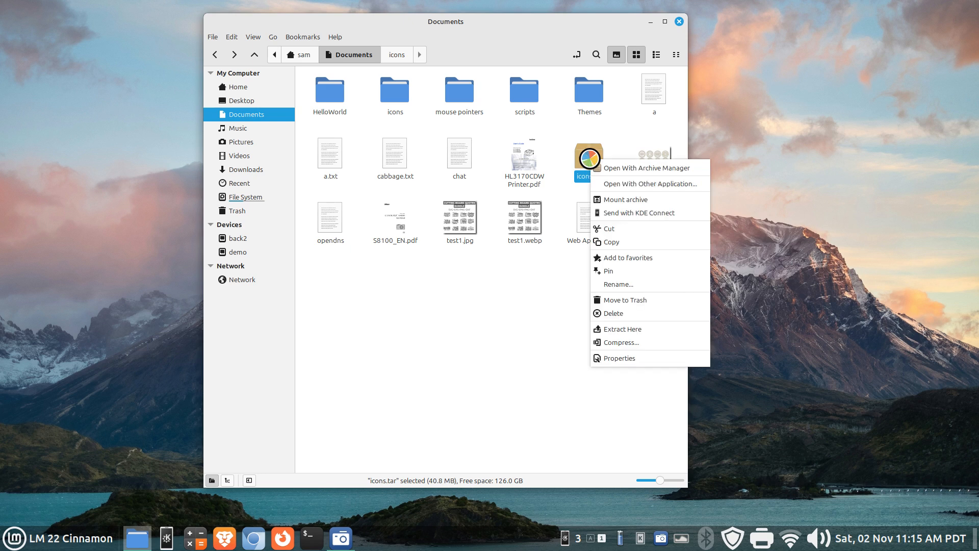
left_click(633, 213)
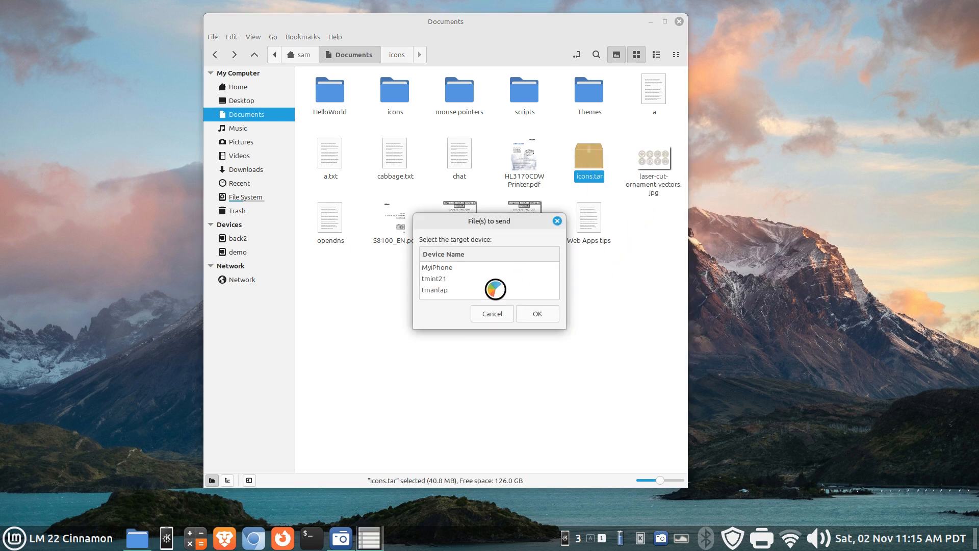
left_click(445, 289)
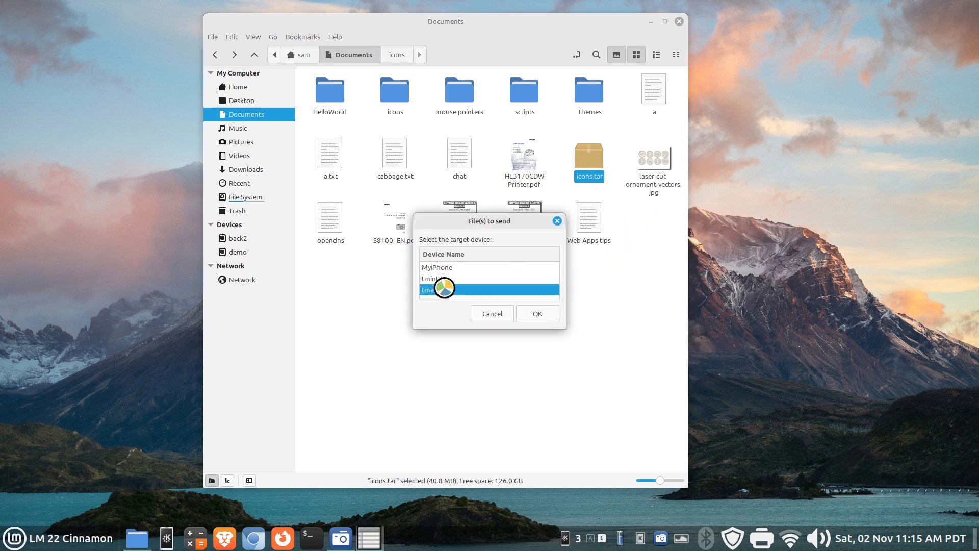
left_click(532, 315)
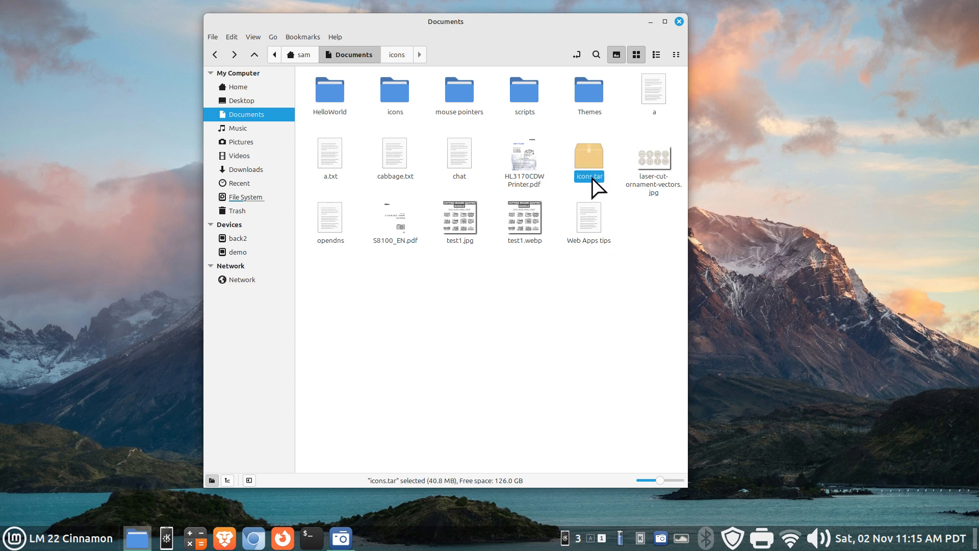
- Look at icons.tar in the archive manager once more, close it, and permanently delete icons.tar from Documents
double_click(592, 154)
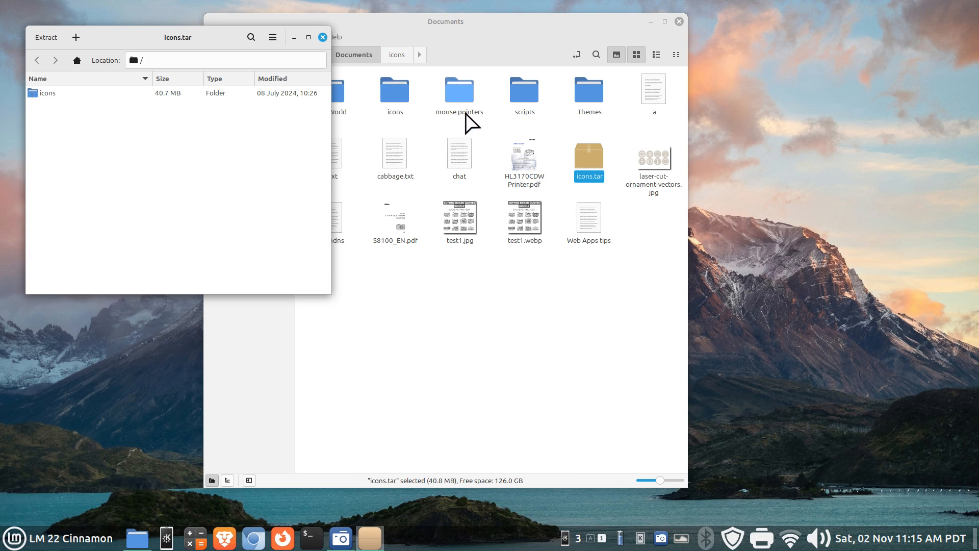
left_click(323, 37)
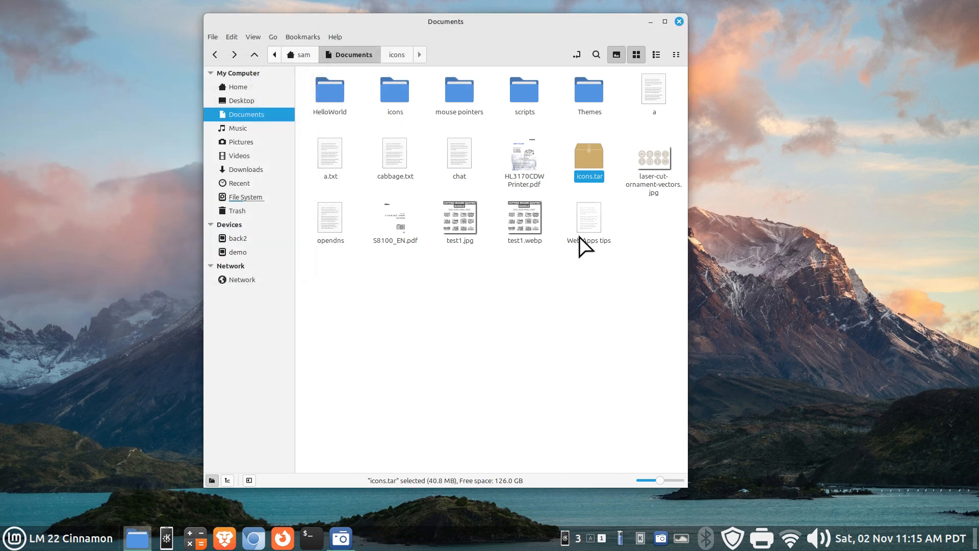
right_click(586, 160)
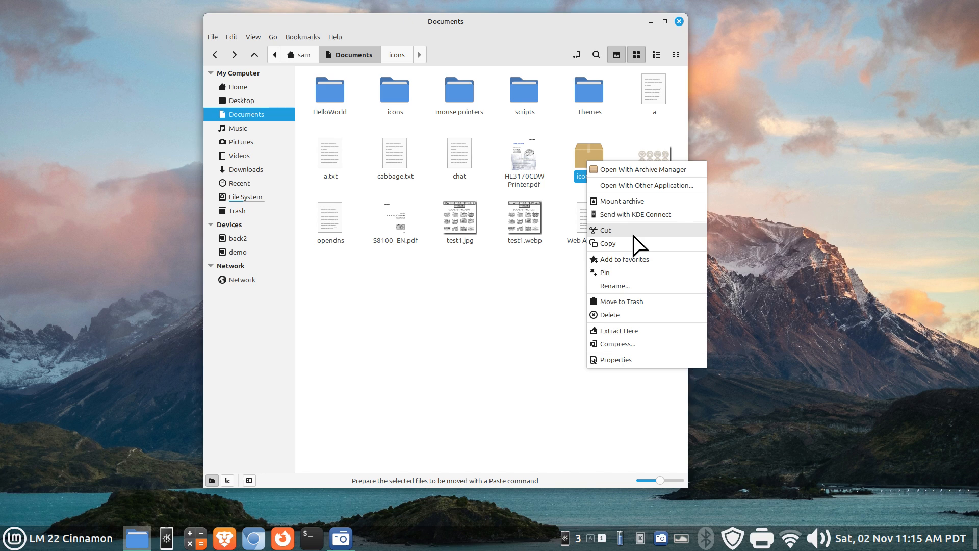
left_click(630, 316)
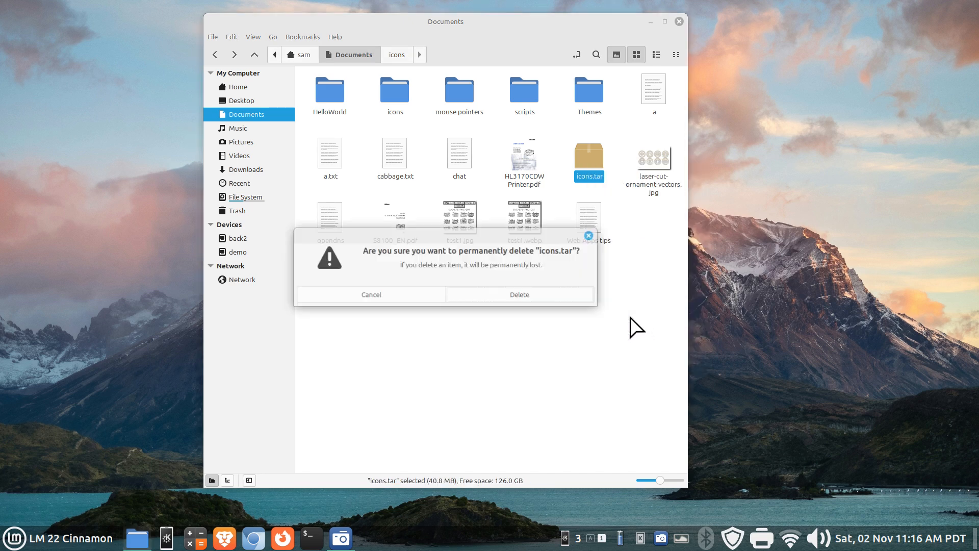
left_click(541, 294)
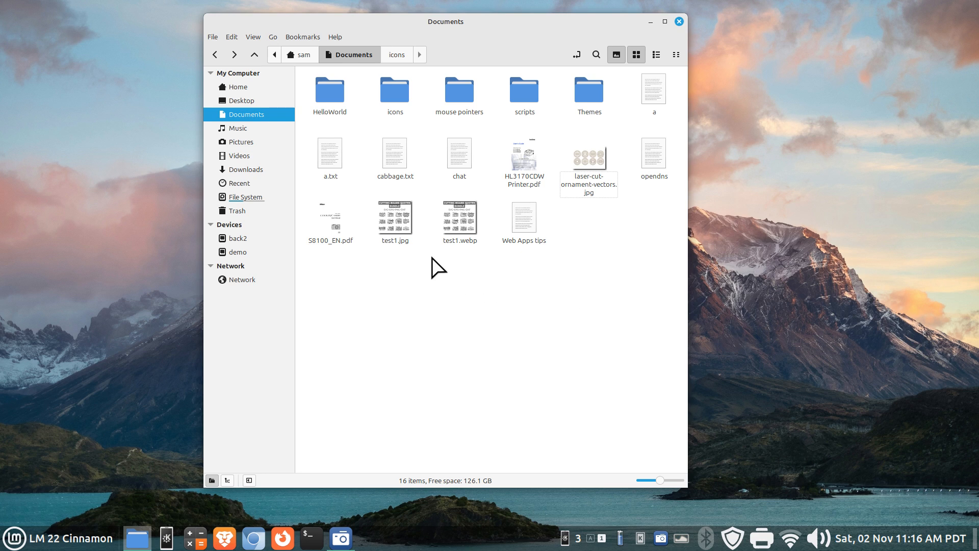
- View the Downloads folder's contents and close the file manager
left_click(248, 170)
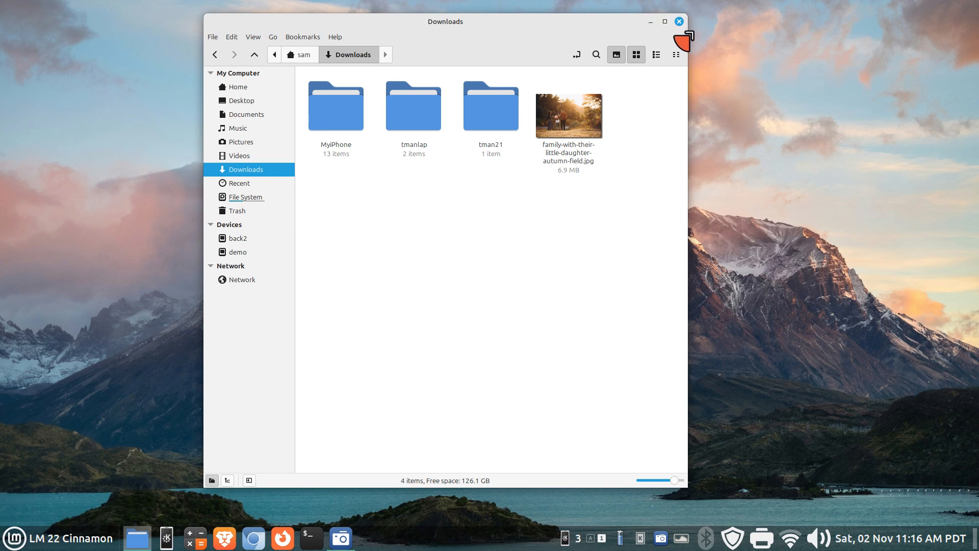
left_click(677, 20)
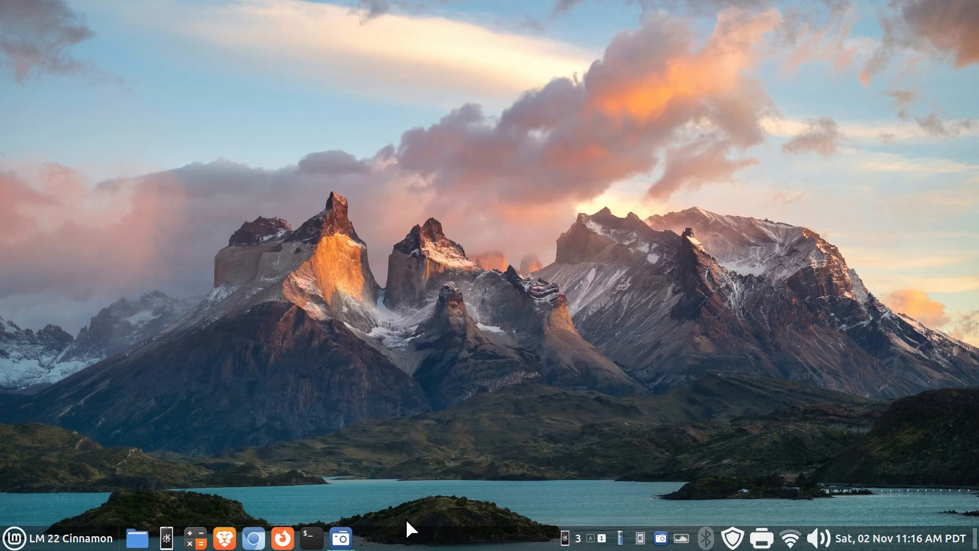
- Open the Firewall configuration from System Settings, authenticating with the account password
right_click(427, 544)
left_click(437, 515)
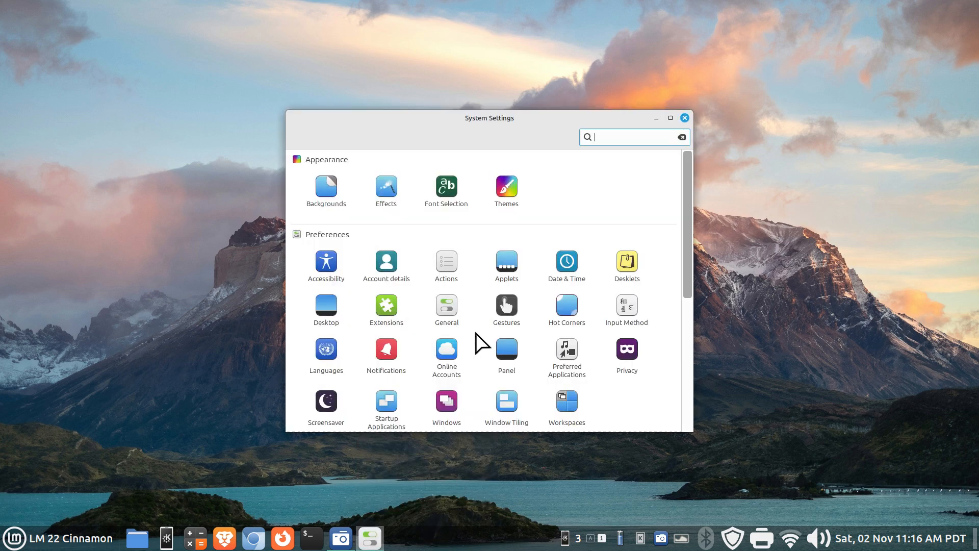
scroll(479, 339, "down", 5)
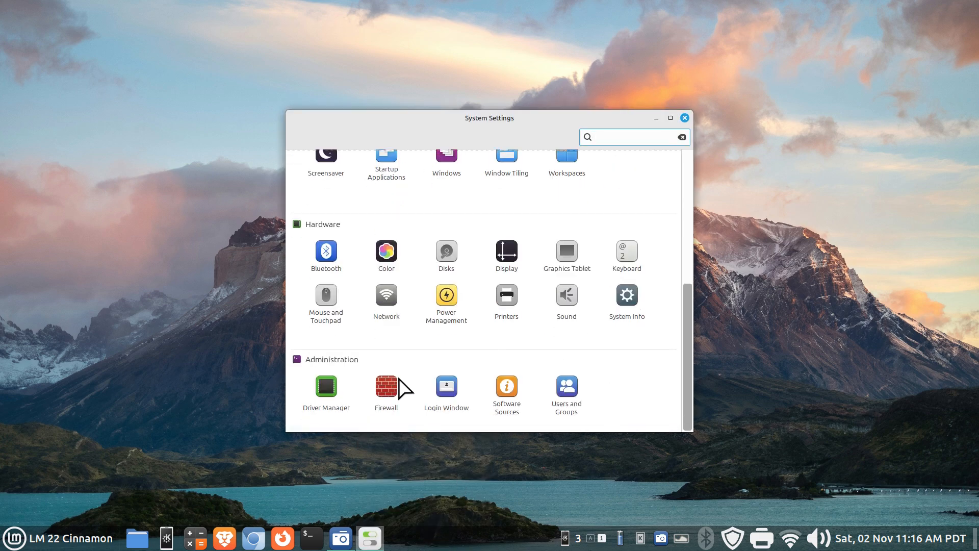
left_click(390, 390)
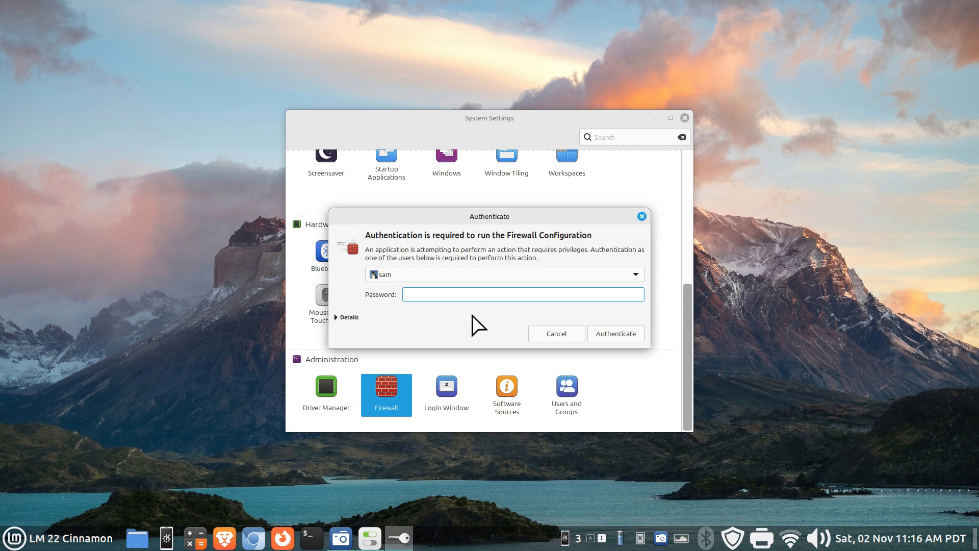
type("•••••")
key("Return")
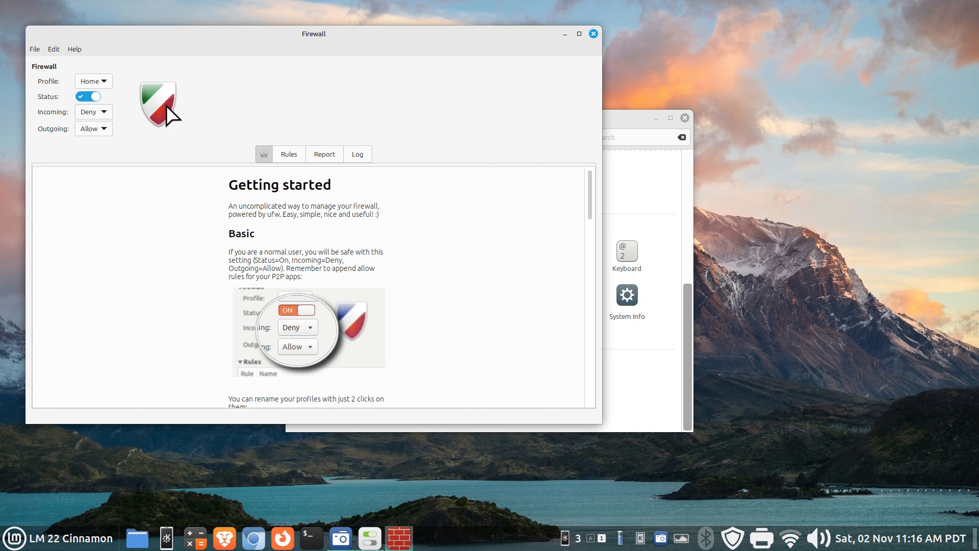
- Show the firewall rules, search the preconfigured applications for "kde" in a new rule, view its direction options, and close without adding
left_click(289, 154)
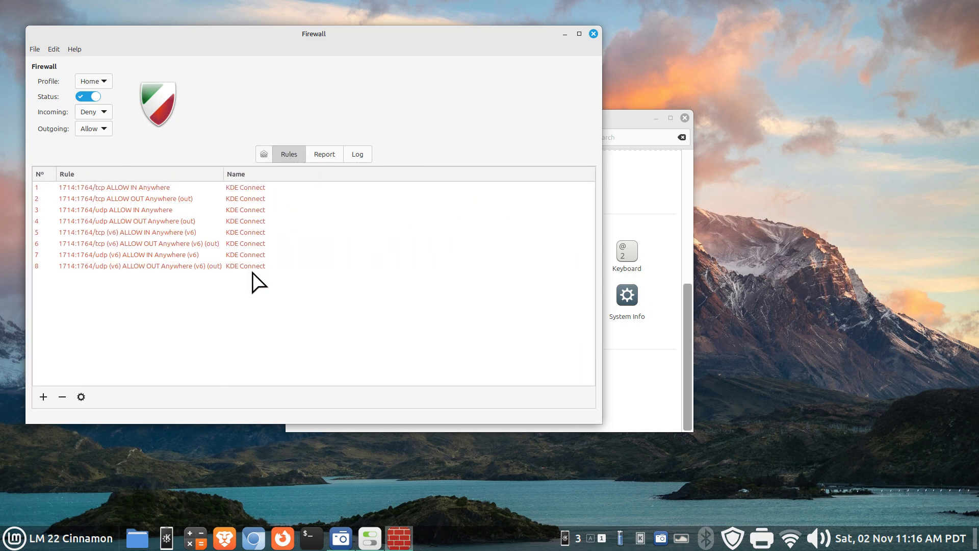
left_click(44, 397)
left_click(297, 260)
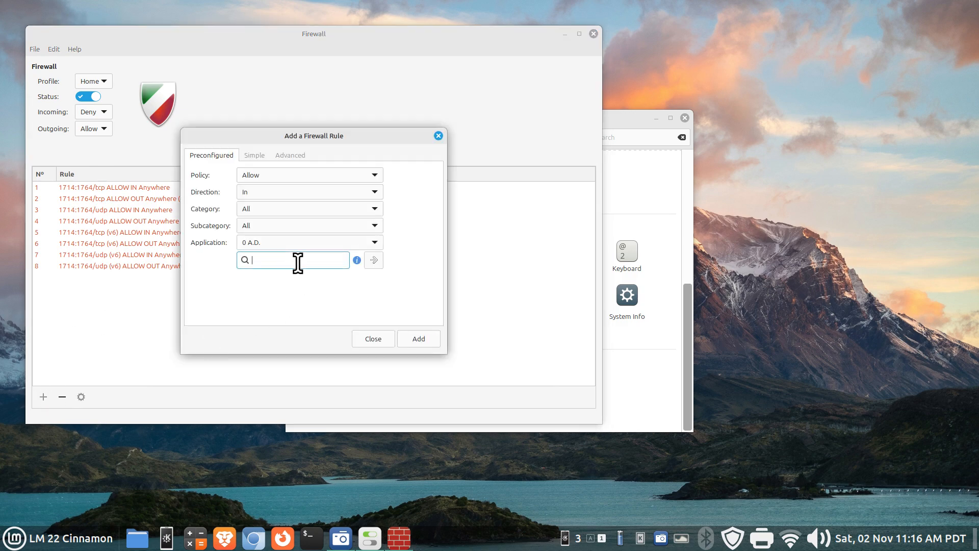
type("kde")
left_click(265, 191)
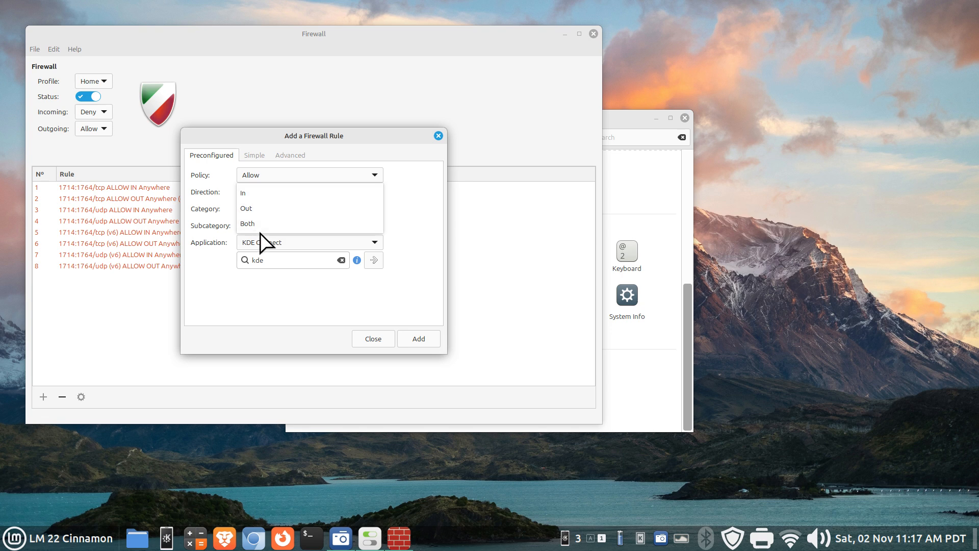
left_click(361, 340)
left_click(363, 340)
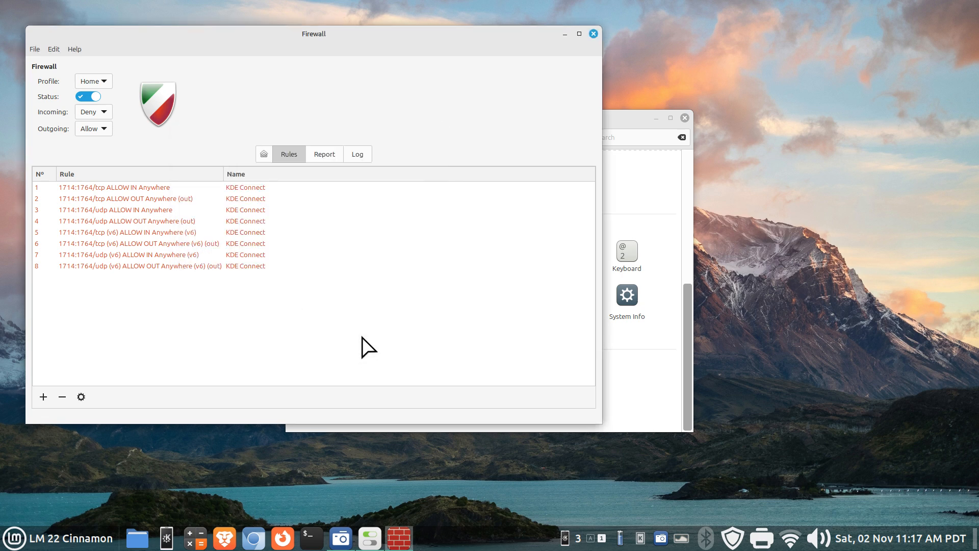
- Highlight the KDE Connect 1714:1764/tcp ALLOW IN rule and the matching ALLOW OUT rule in the list
left_click(148, 188)
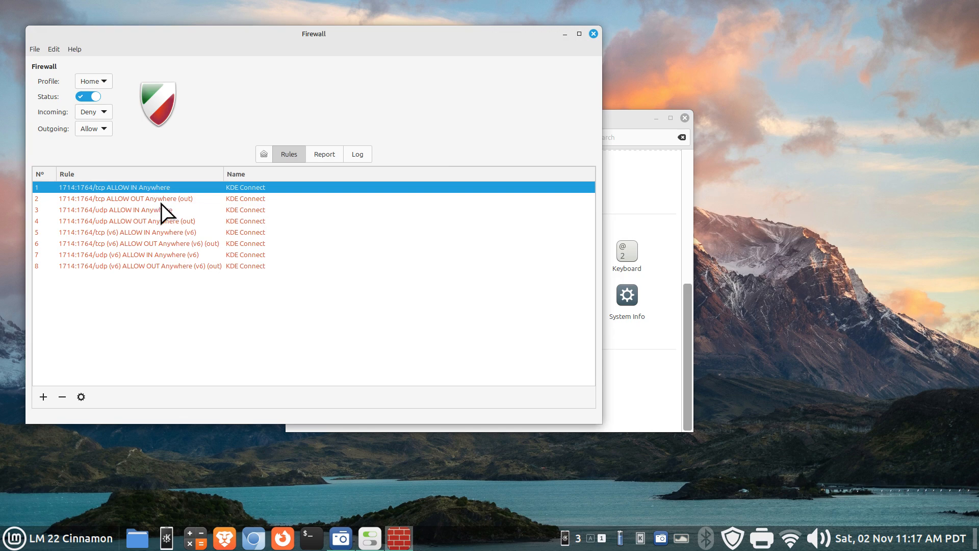
left_click(163, 199)
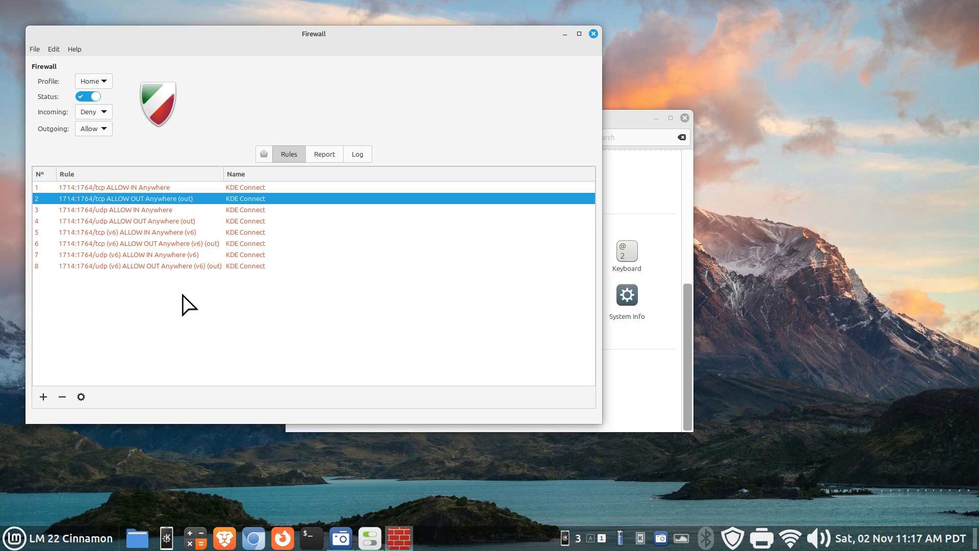
- Start a new firewall rule, view the preconfigured applications, filter them for "kde", and close without adding anything
left_click(44, 397)
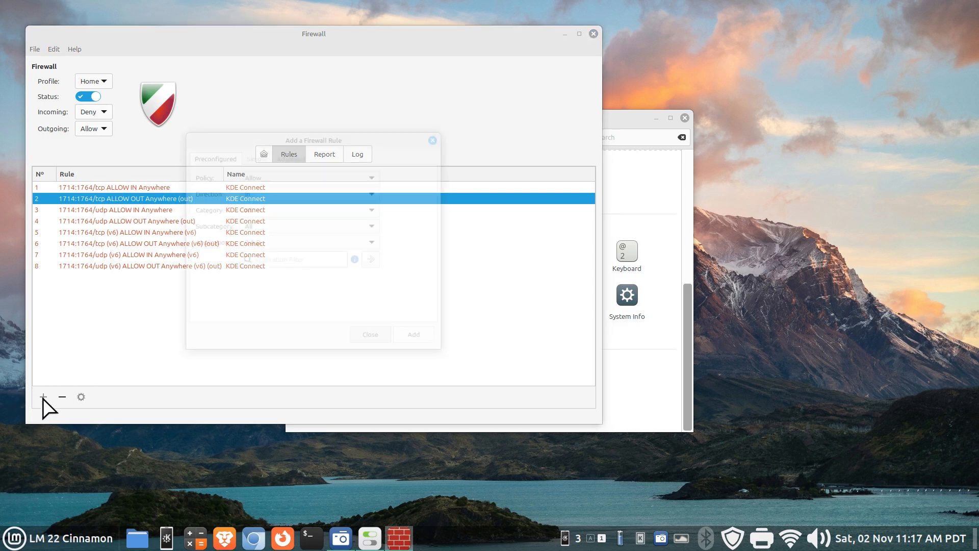
left_click(288, 244)
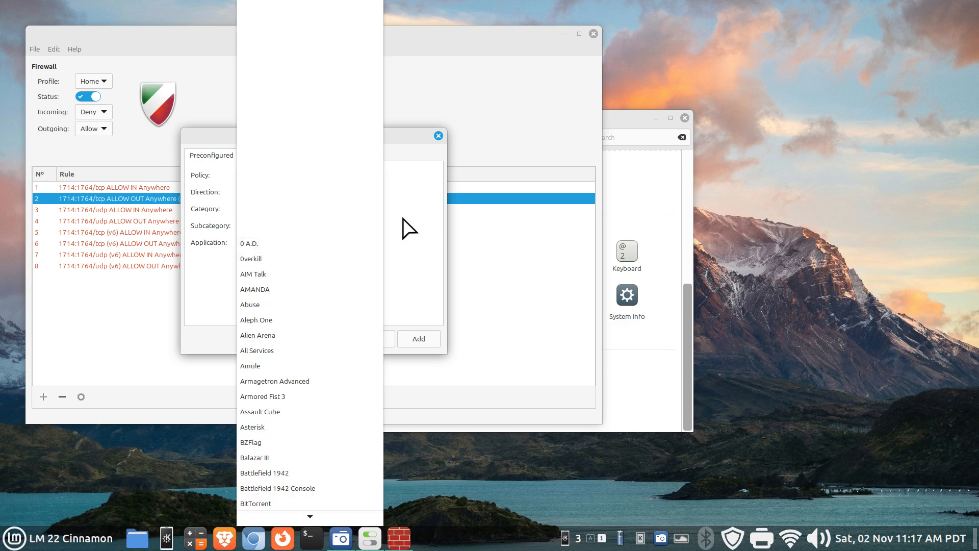
left_click(485, 189)
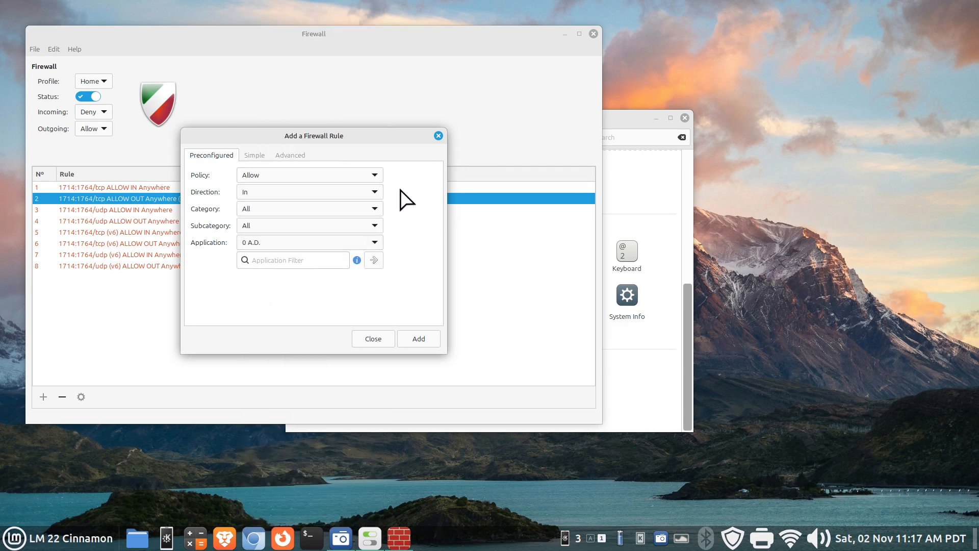
left_click(275, 256)
type("kde")
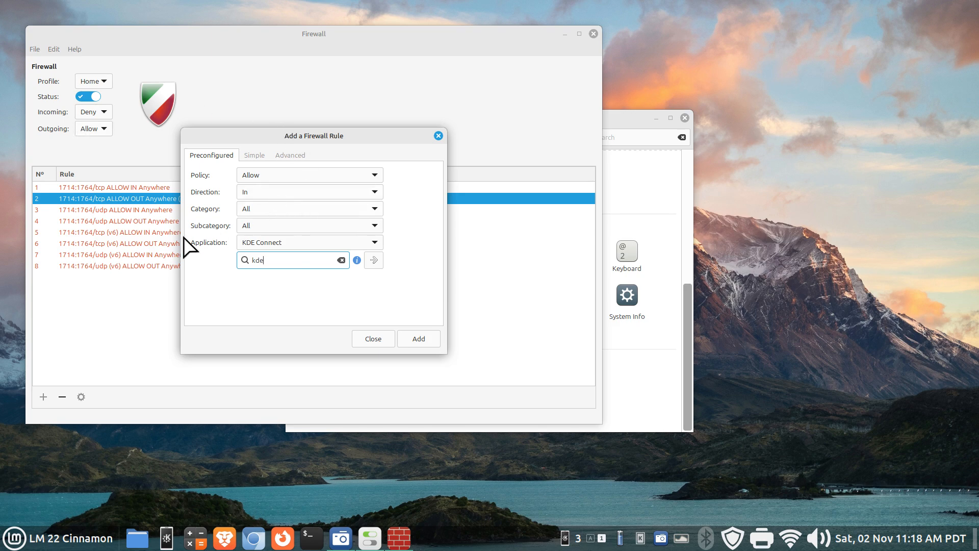
left_click(368, 341)
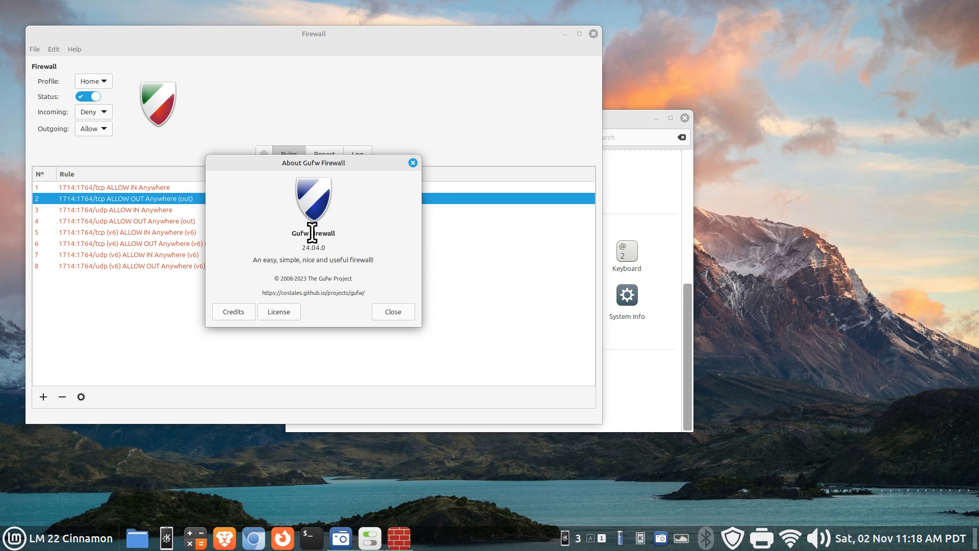
- Read the firewall's About information, highlighting its product name, and close the Firewall and System Settings windows
double_click(296, 233)
left_click(388, 313)
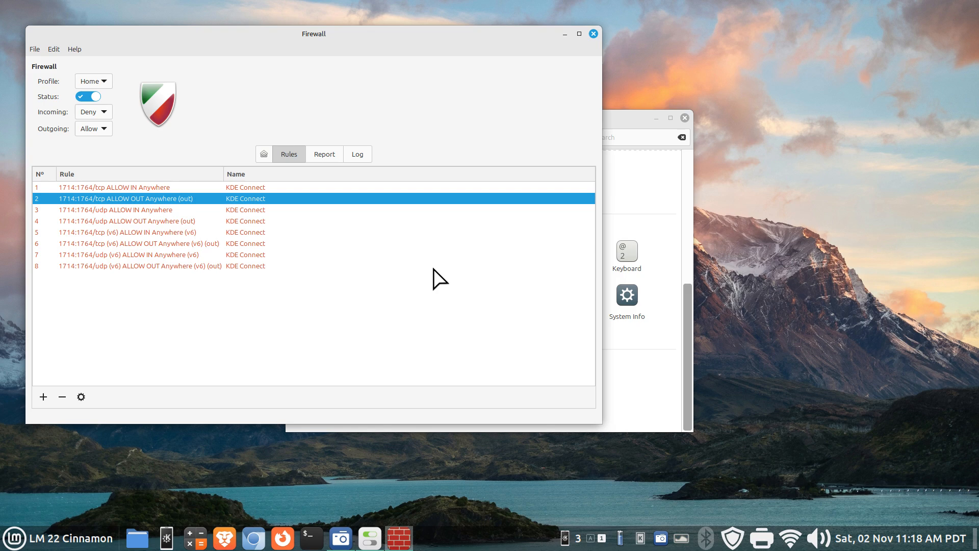
left_click(594, 34)
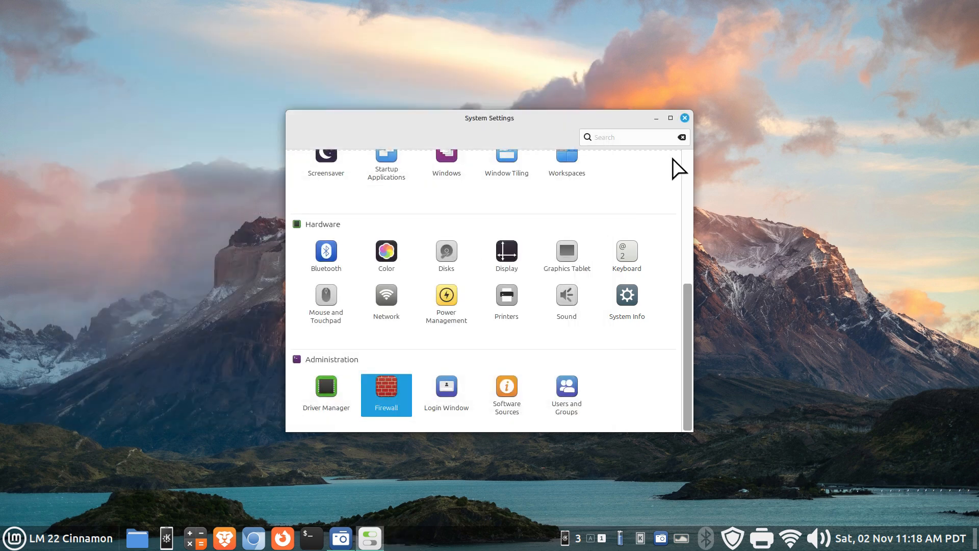
left_click_drag(693, 307, 691, 157)
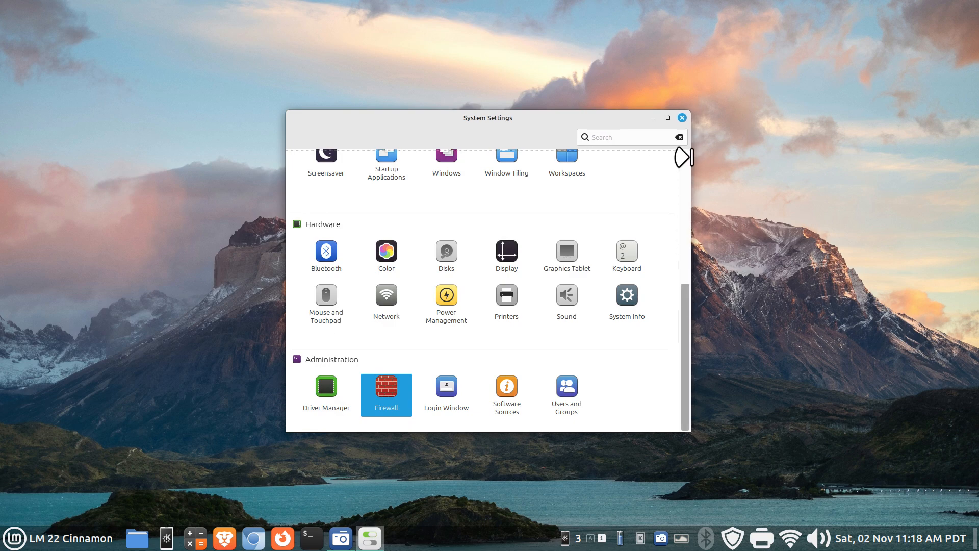
left_click(682, 118)
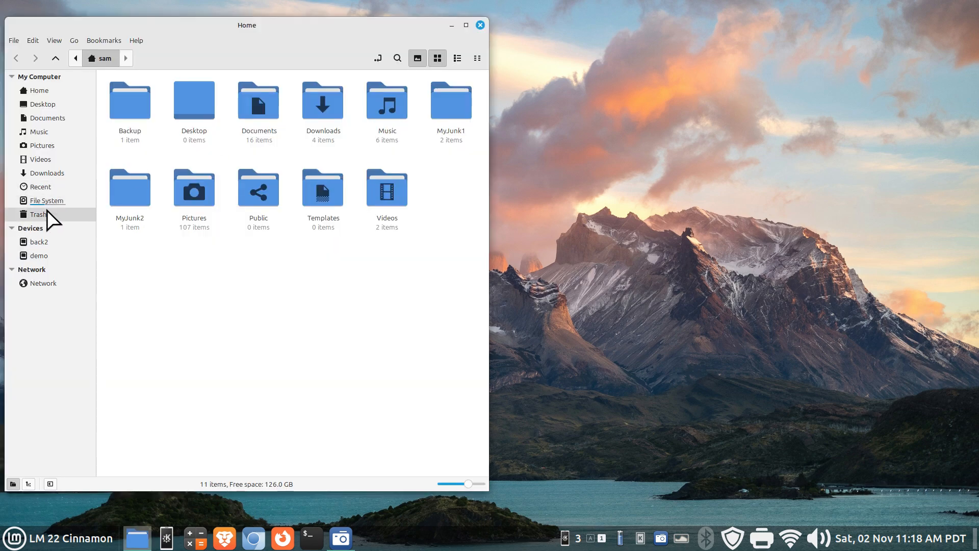
- Show the Downloads folder in the file manager and close the window
left_click(47, 202)
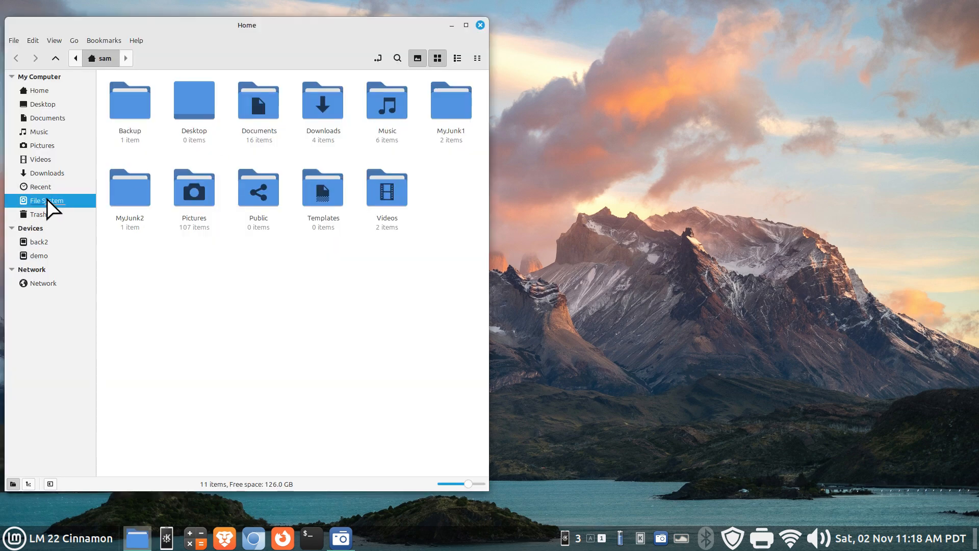
left_click(51, 176)
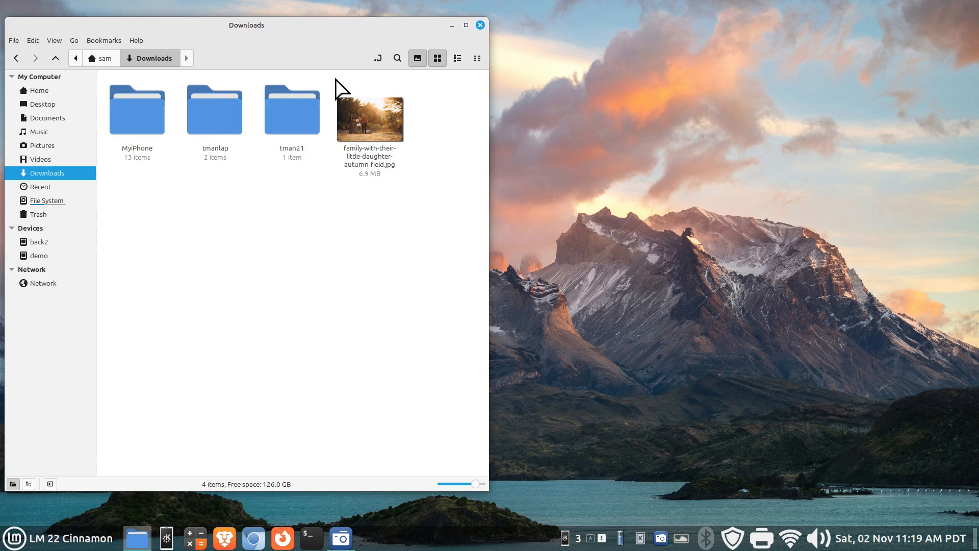
left_click(480, 25)
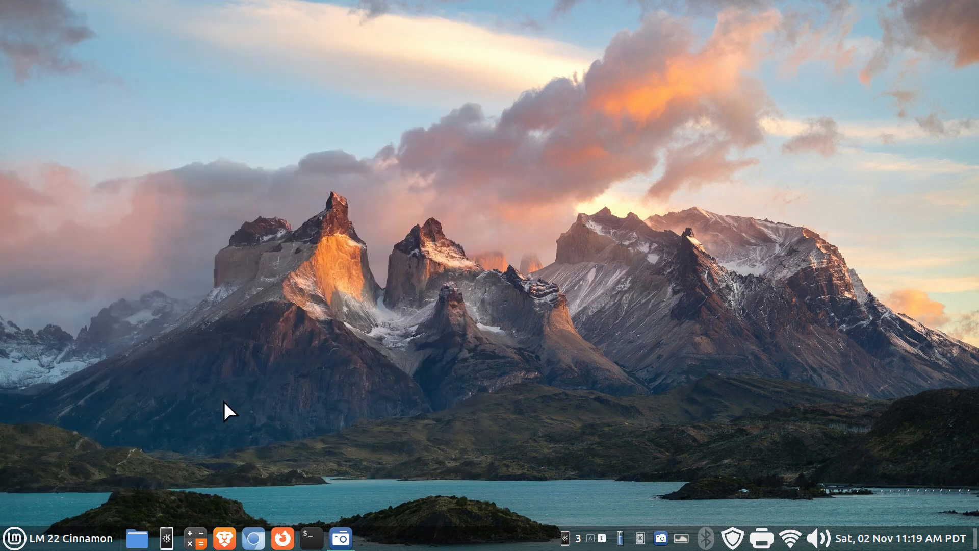
- Search the installed applications for "kde", open KDE Connect Settings, and view its help page briefly
left_click(45, 547)
type("kde")
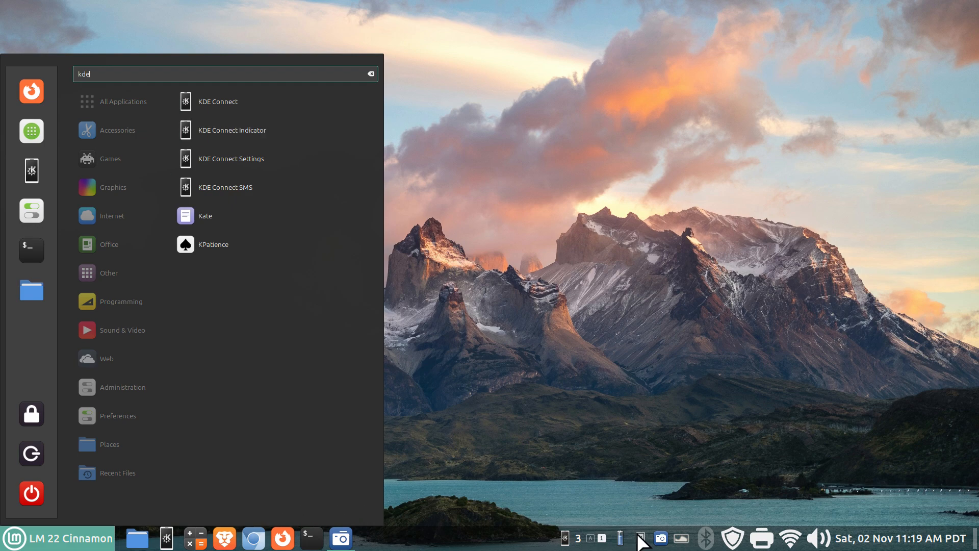
left_click(226, 160)
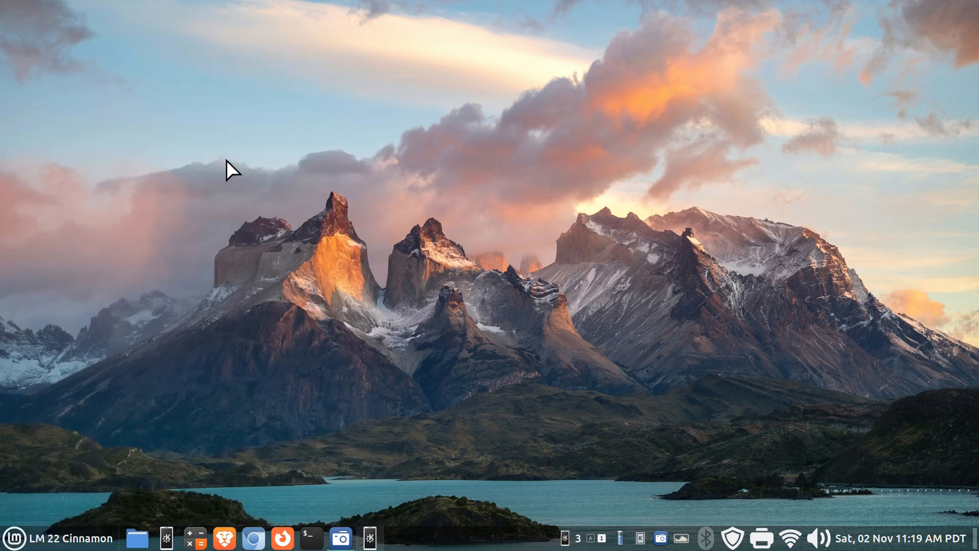
left_click_drag(444, 71, 347, 72)
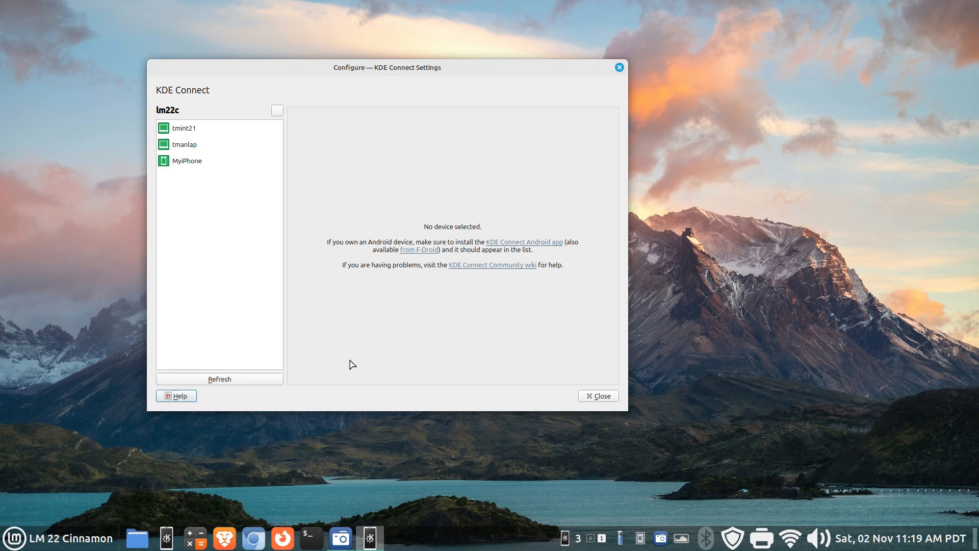
left_click(170, 398)
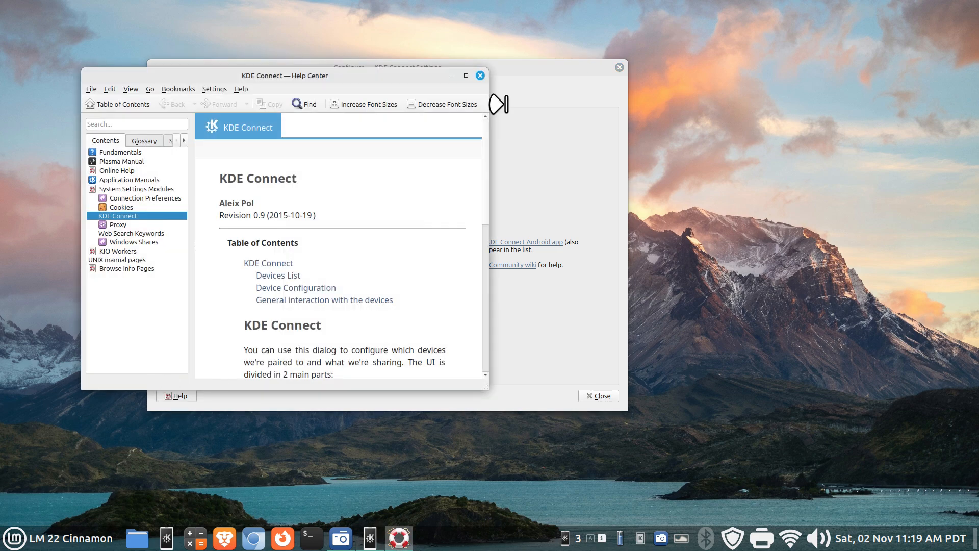
left_click(480, 76)
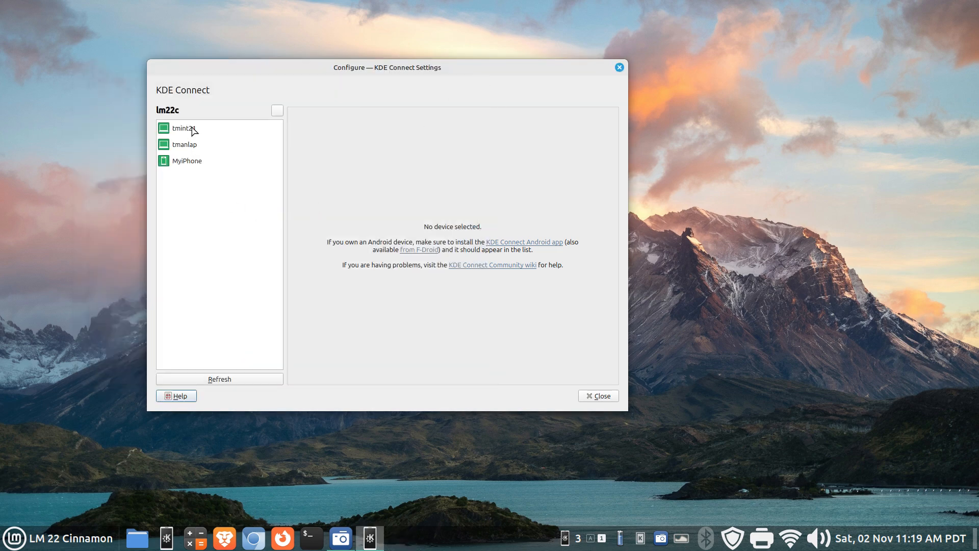
- Refresh the KDE Connect device list and open this computer's device name for editing
left_click(211, 380)
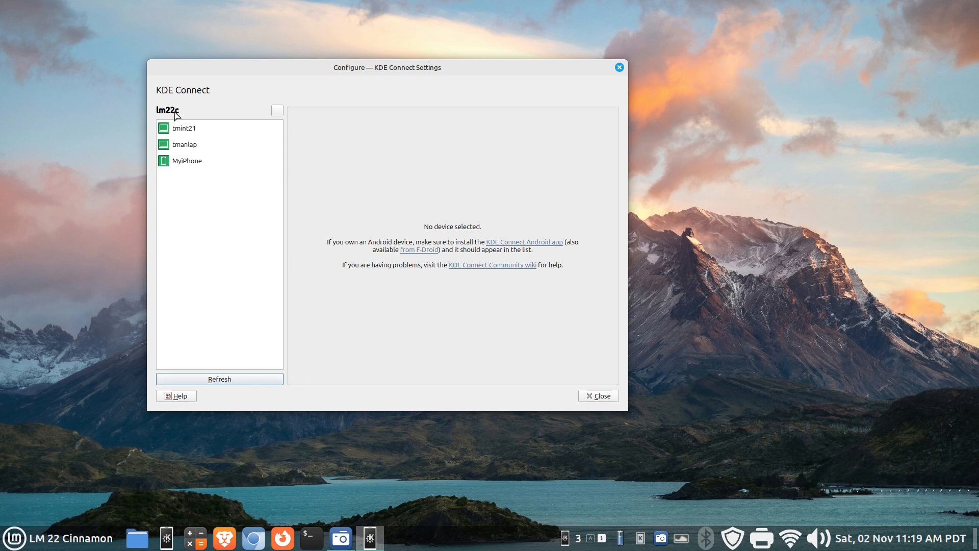
left_click(277, 112)
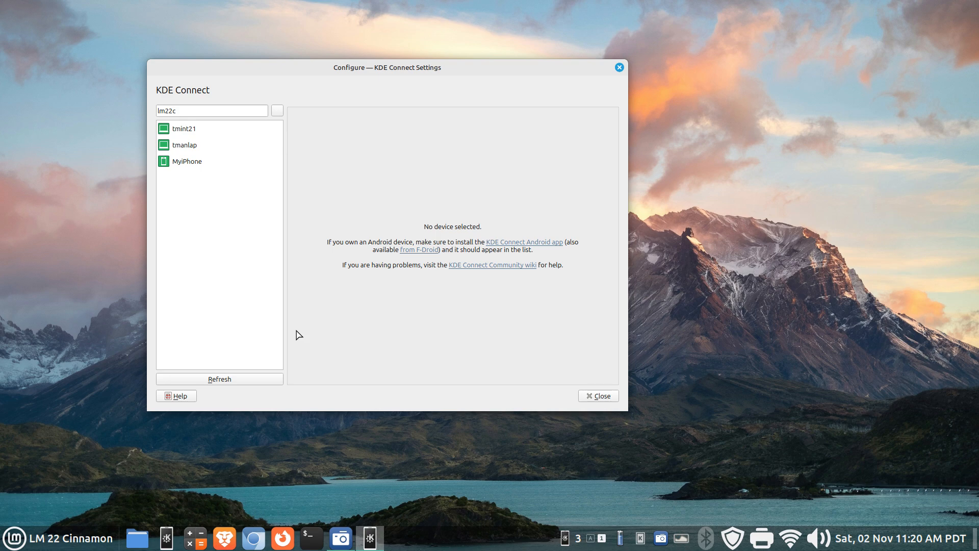
- Display the MyiPhone device's plugins and reposition the KDE Connect Settings window to make room for a file manager
left_click(188, 162)
left_click_drag(277, 66, 383, 76)
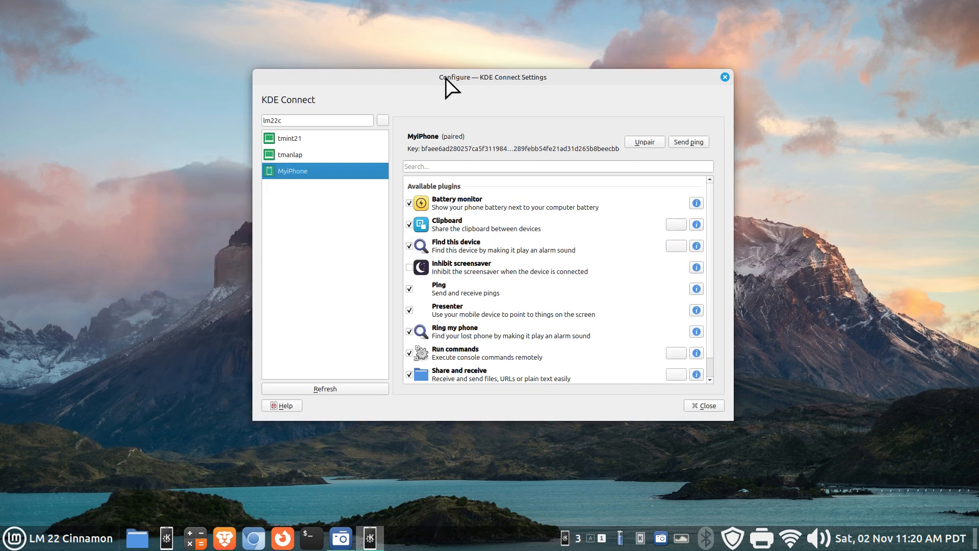
left_click_drag(502, 87, 643, 85)
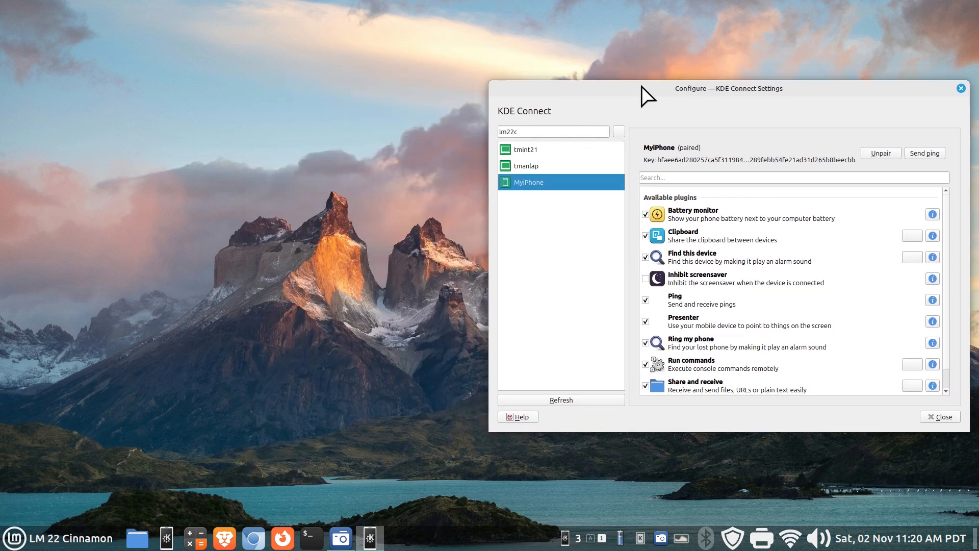
- Open a file manager window beside the KDE Connect settings, view the File System root, and show the Downloads folder
key("super+e")
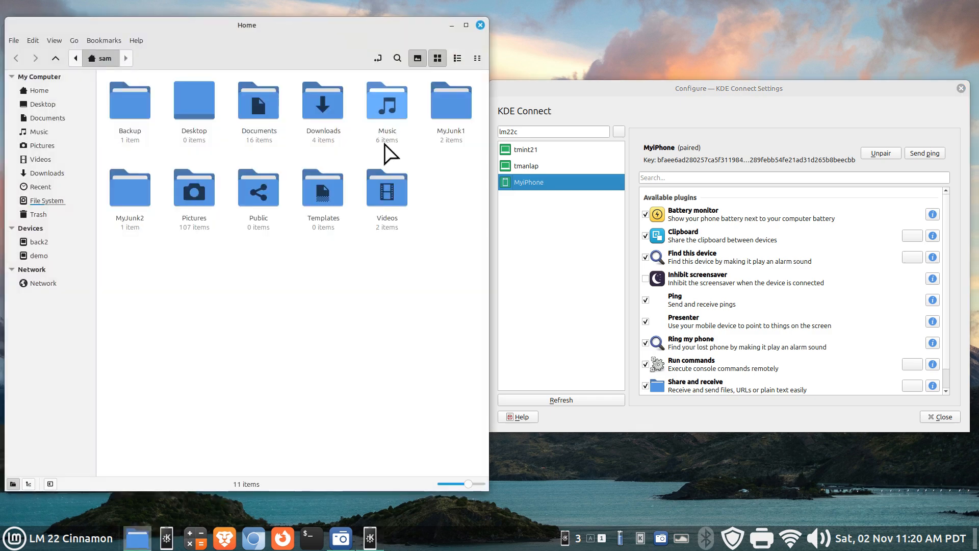
left_click(63, 202)
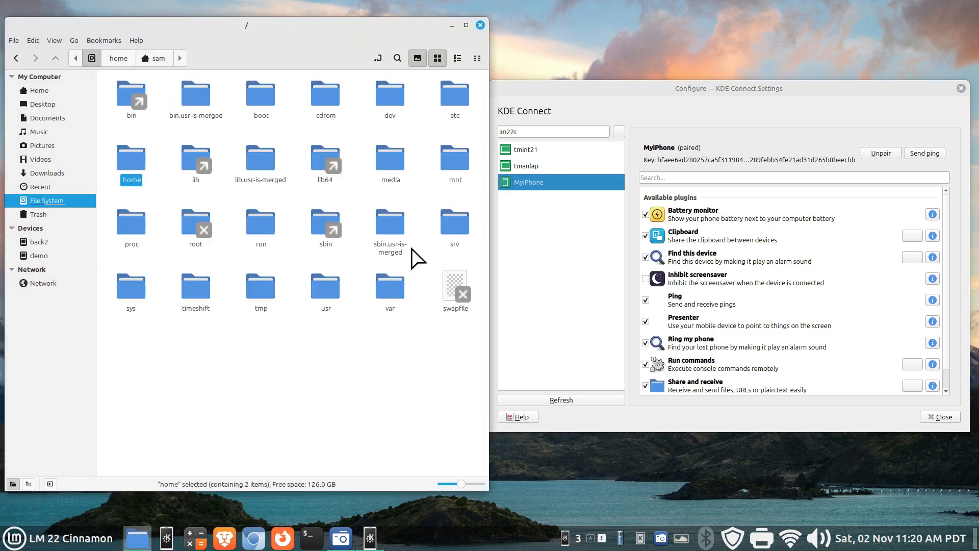
left_click(56, 173)
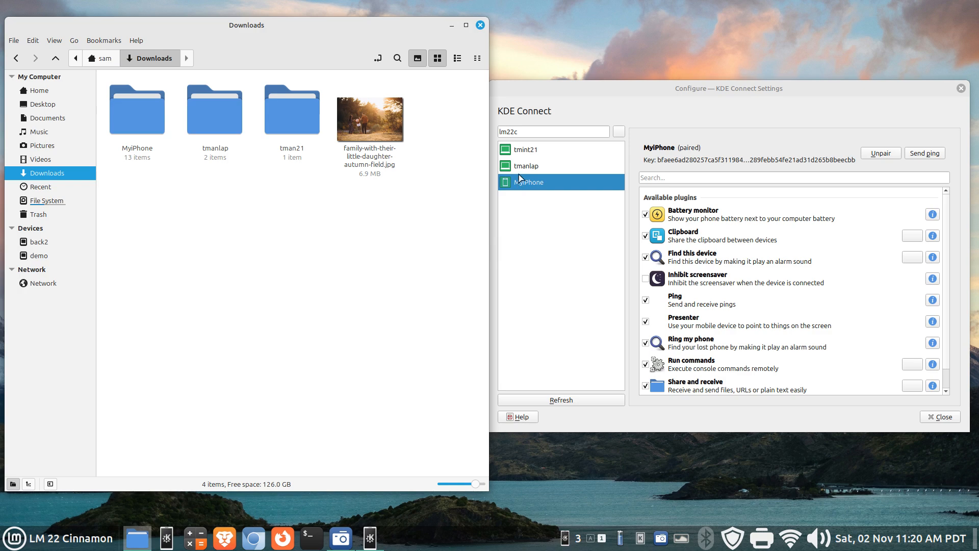
right_click(178, 186)
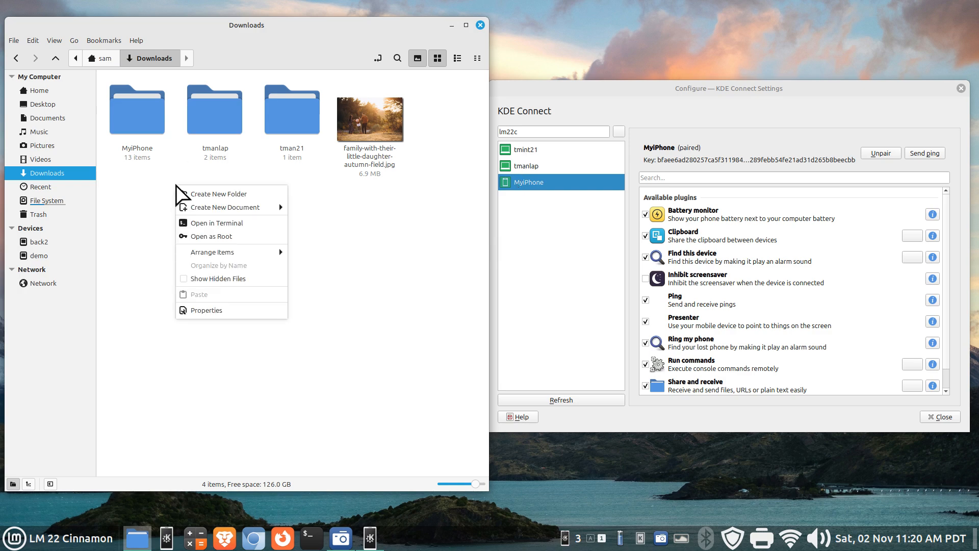
left_click(137, 180)
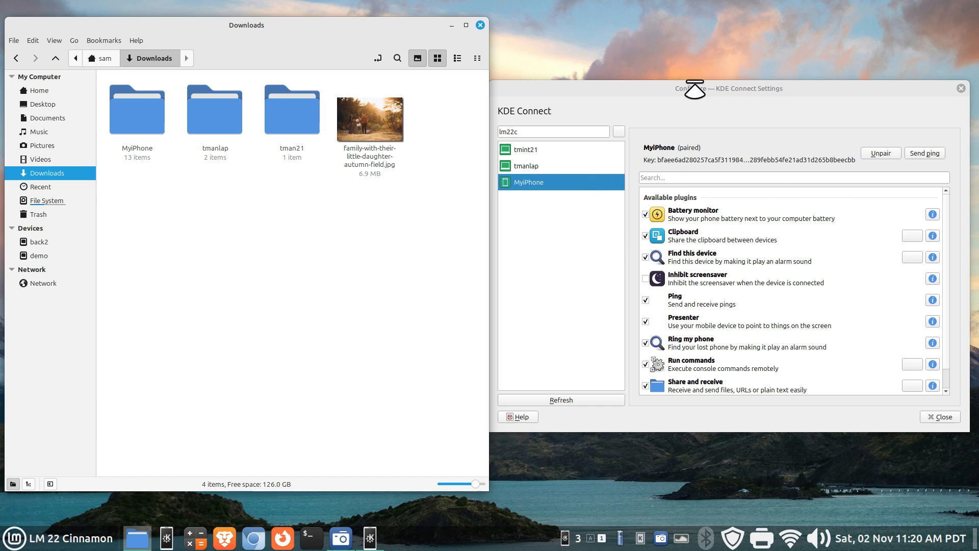
- Move the settings window nearer the file manager and view the plugin lists of the tmanlap and tmint21 devices
left_click_drag(695, 89, 561, 137)
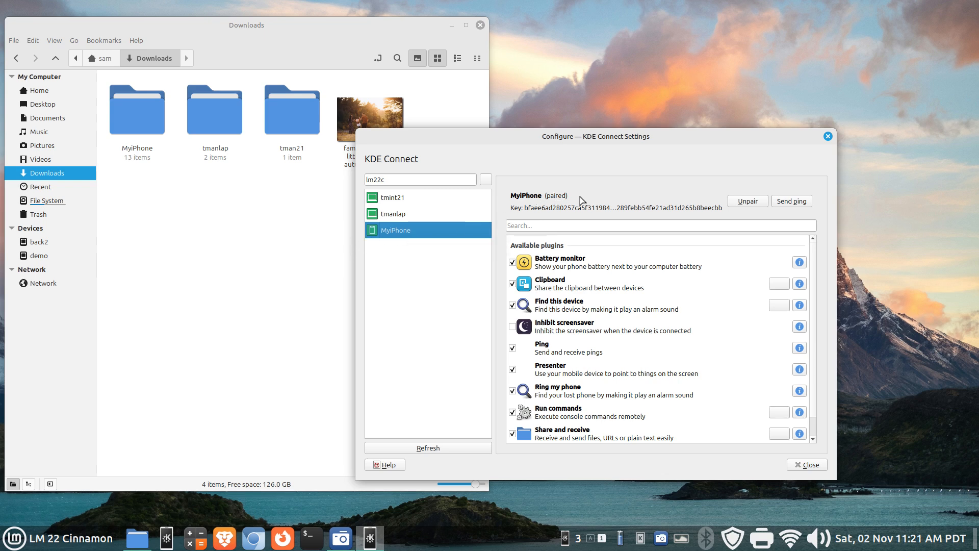
left_click(441, 214)
left_click(428, 200)
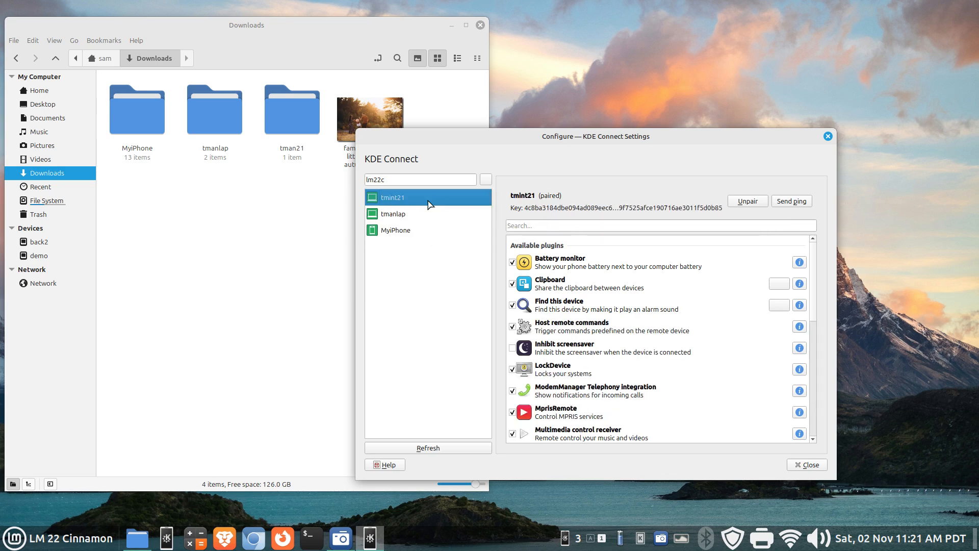
- Open the Share and receive plugin's settings for MyiPhone and reset the save location for received files to its default
left_click(408, 233)
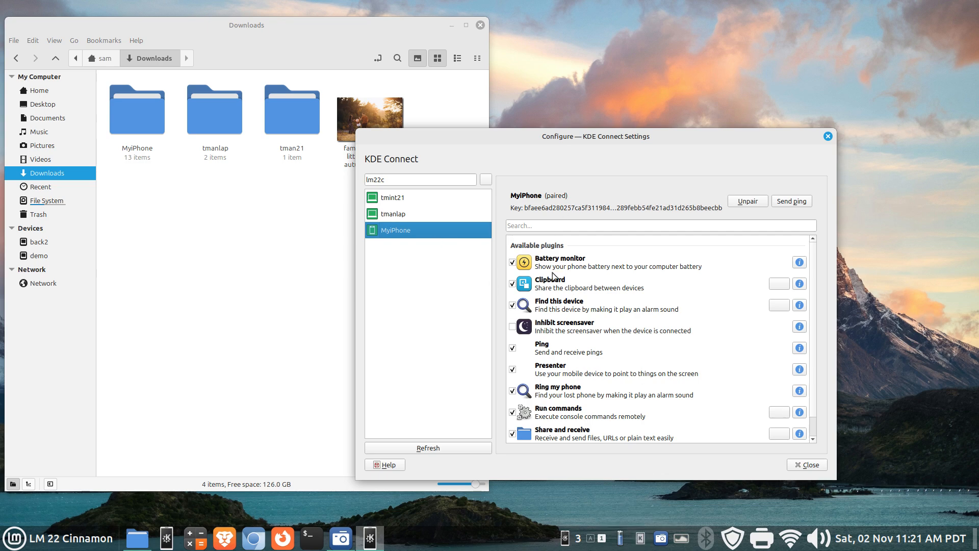
scroll(811, 336, "down", 1)
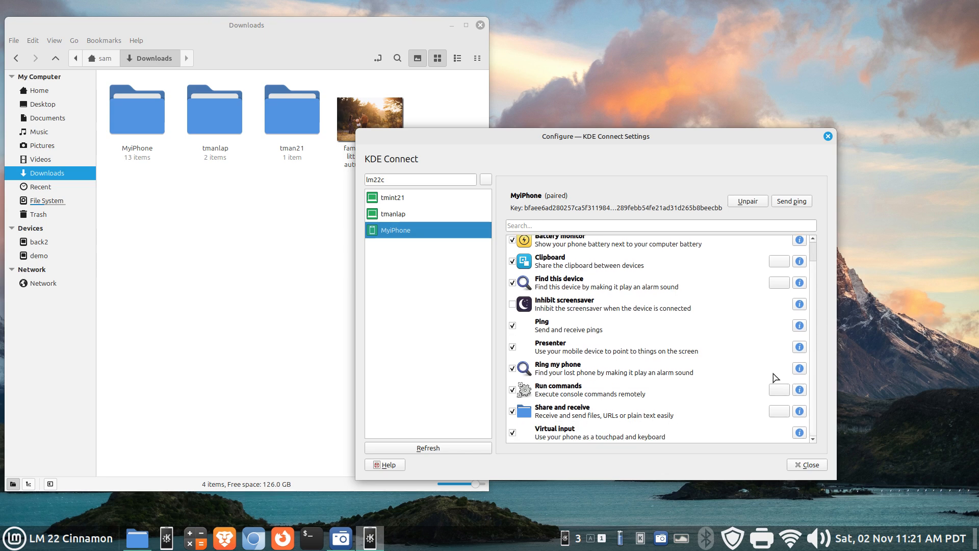
left_click(555, 417)
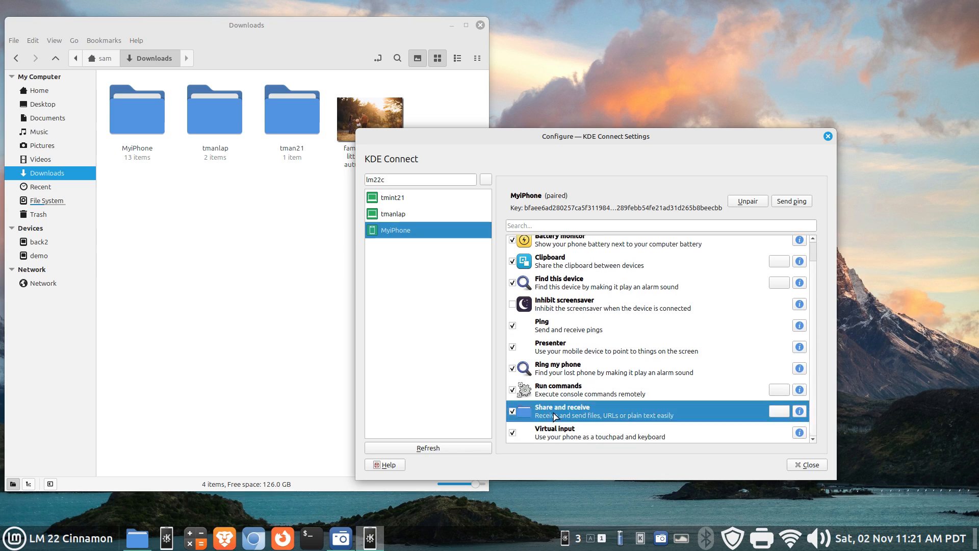
left_click(778, 412)
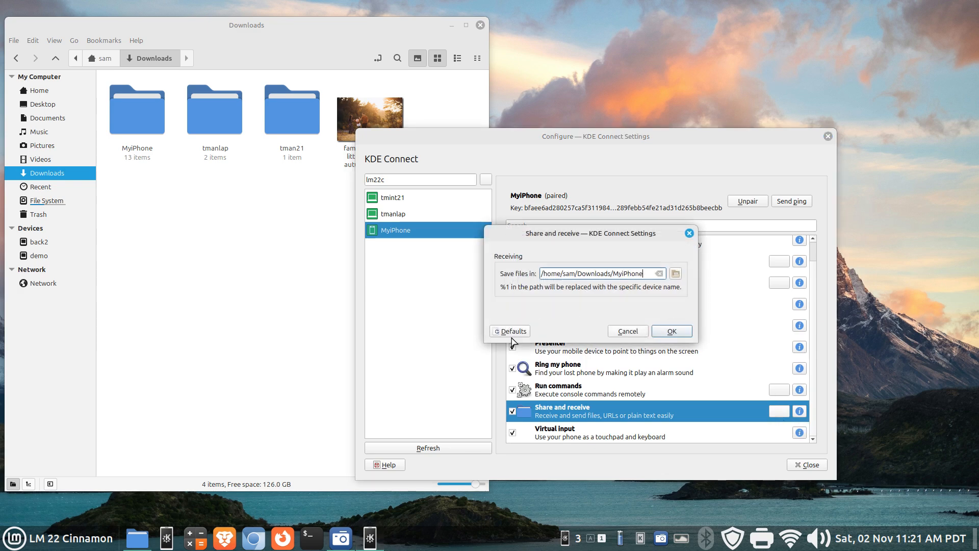
left_click(514, 331)
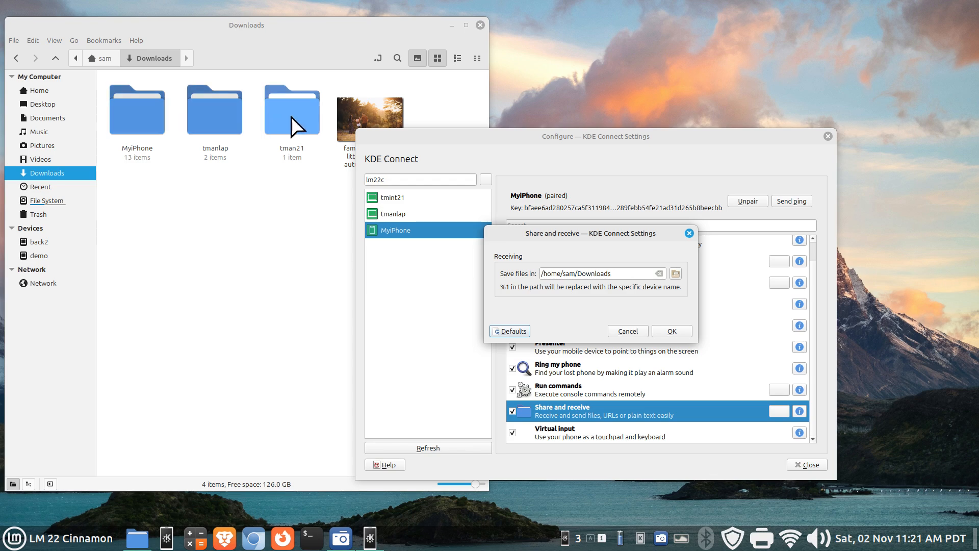
- Set MyiPhone's save location for received files to the MyiPhone folder inside Downloads and accept the Share and receive settings
left_click(676, 277)
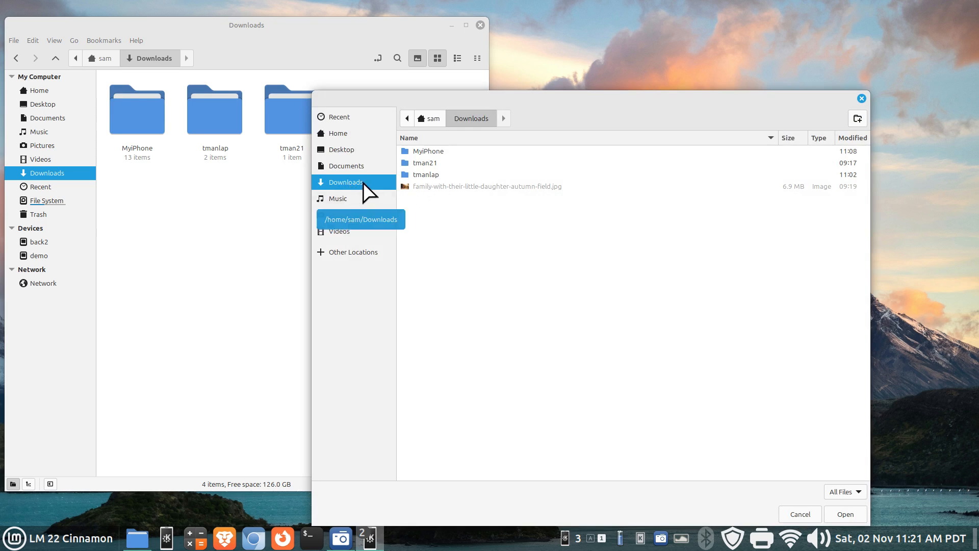
left_click_drag(381, 97, 534, 102)
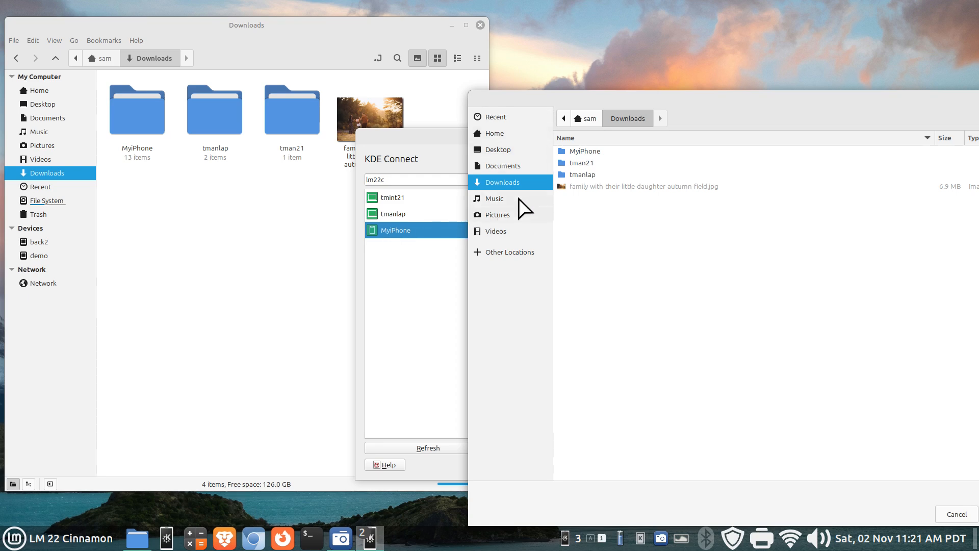
left_click(588, 152)
left_click_drag(683, 83, 460, 62)
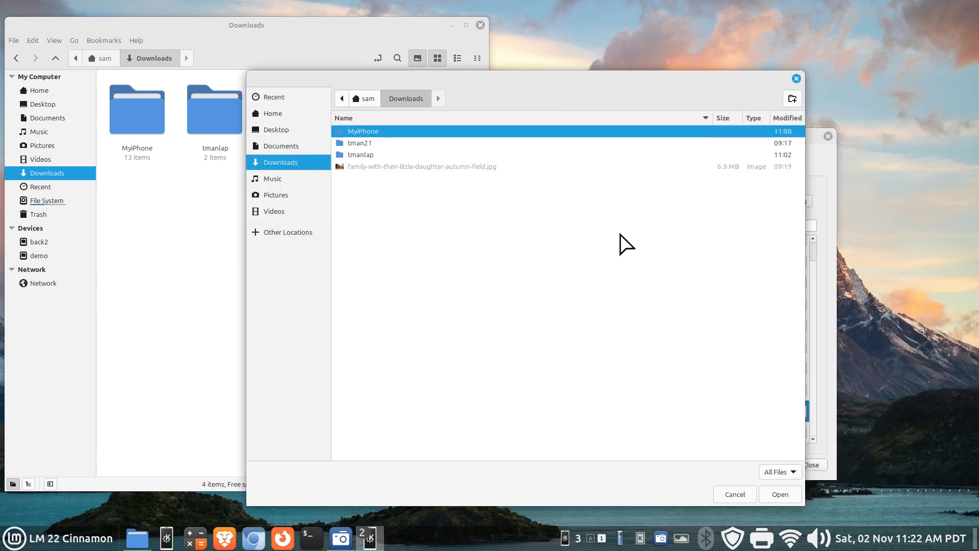
left_click(779, 495)
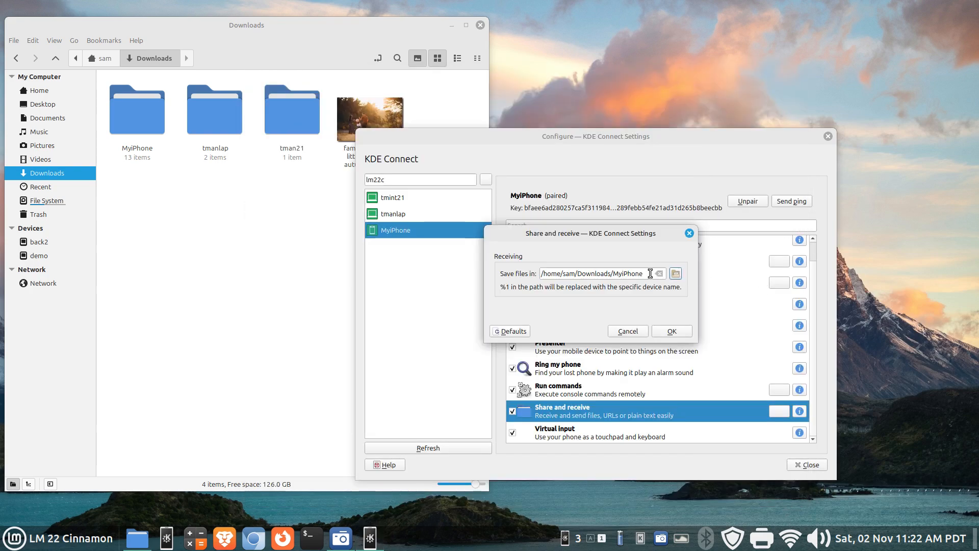
left_click(672, 331)
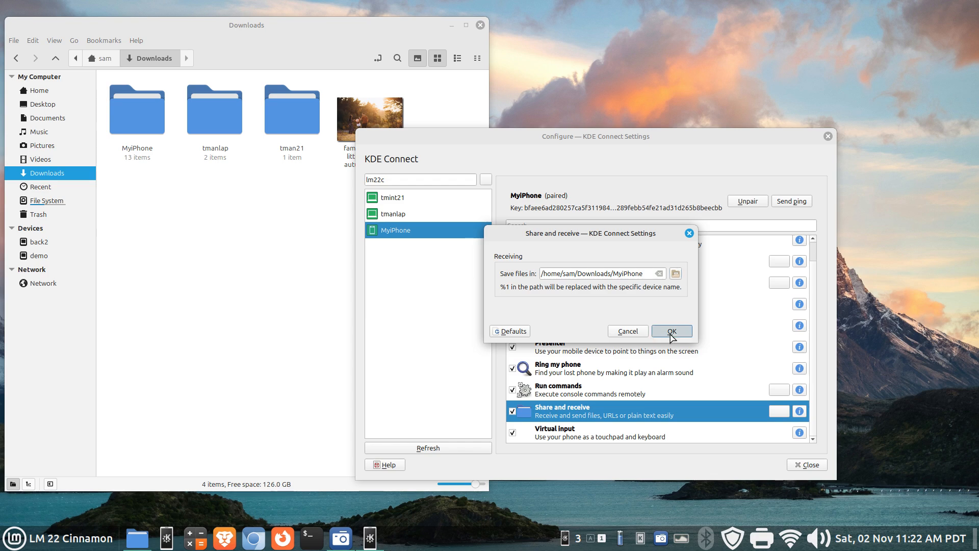
- Set the Share and receive save location for the tmanlap device to the tmanlap folder inside Downloads
left_click(415, 216)
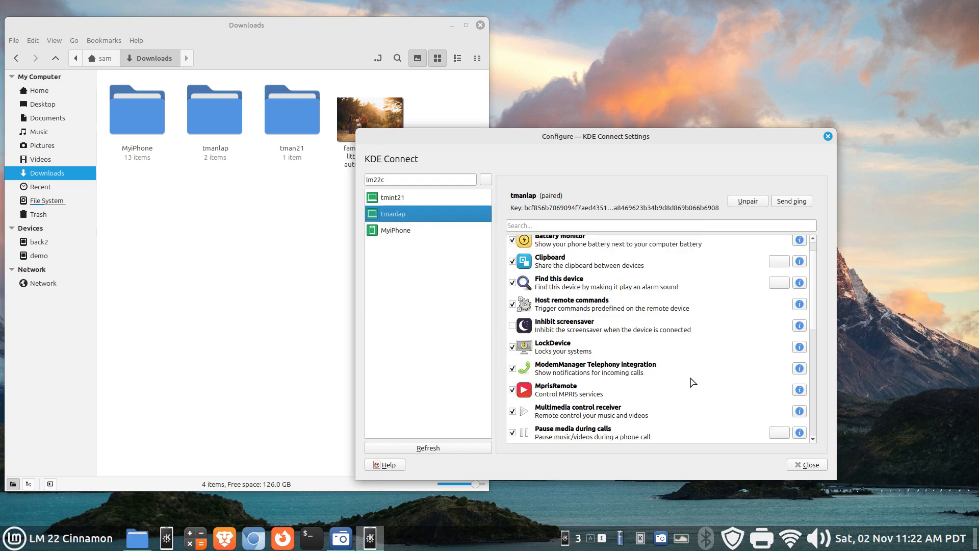
scroll(692, 383, "down", 5)
scroll(692, 383, "down", 1)
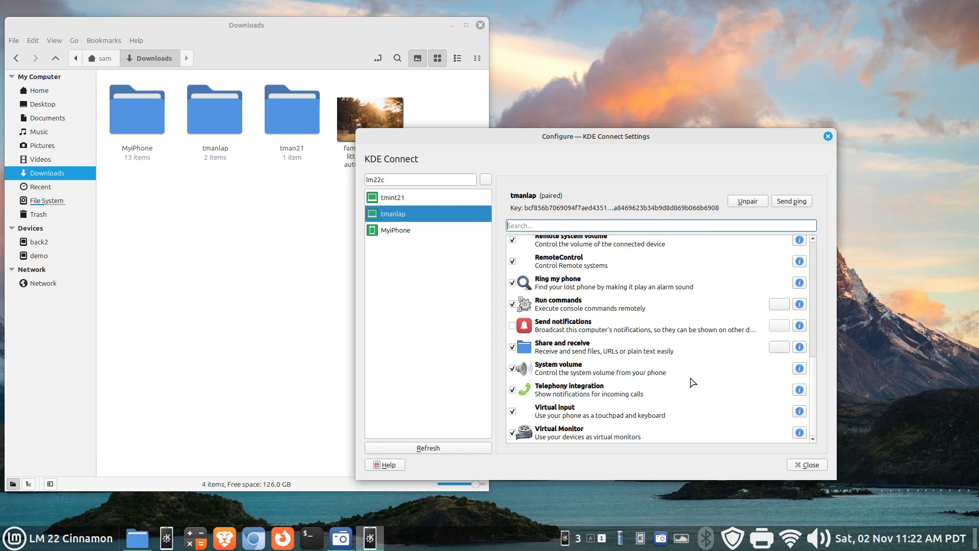
left_click(649, 357)
left_click(779, 347)
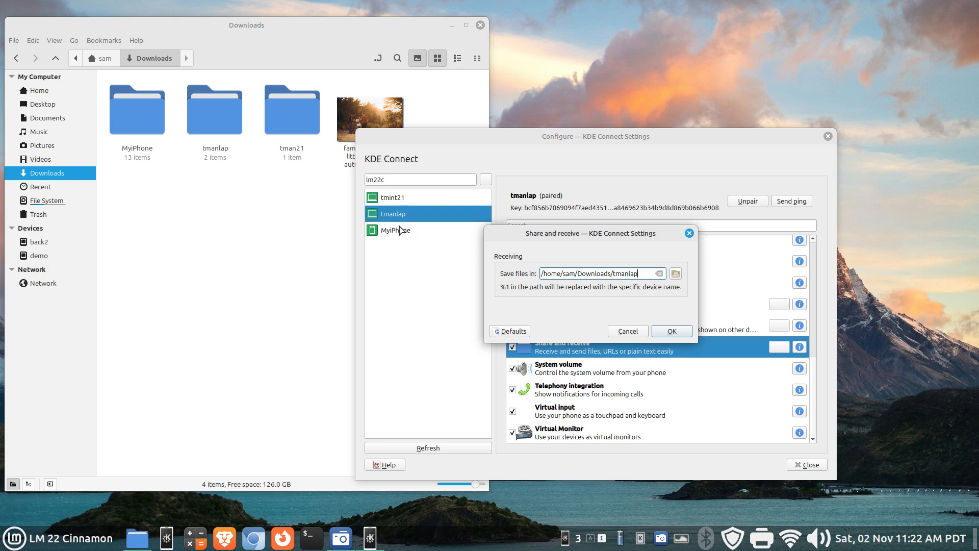
left_click(675, 274)
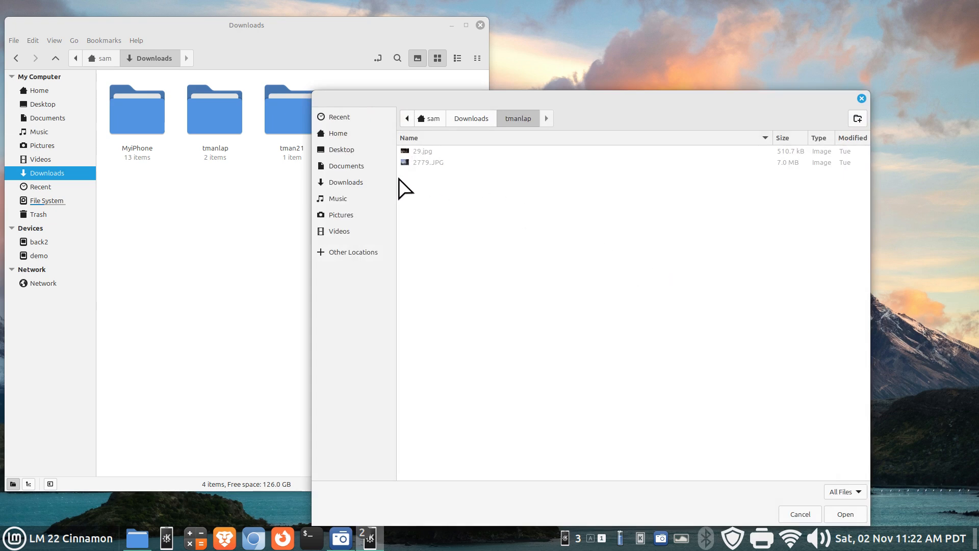
left_click(350, 183)
left_click(428, 174)
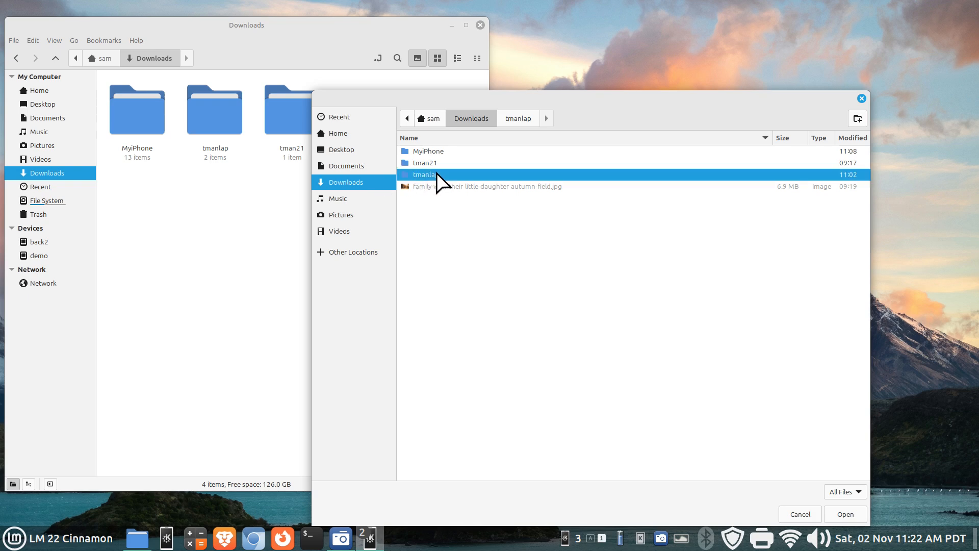
left_click(850, 513)
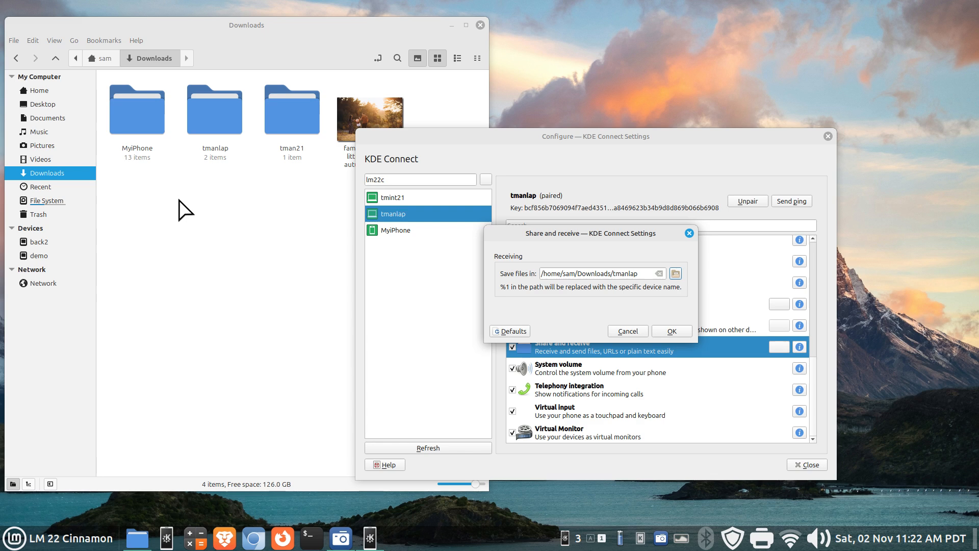
left_click(672, 331)
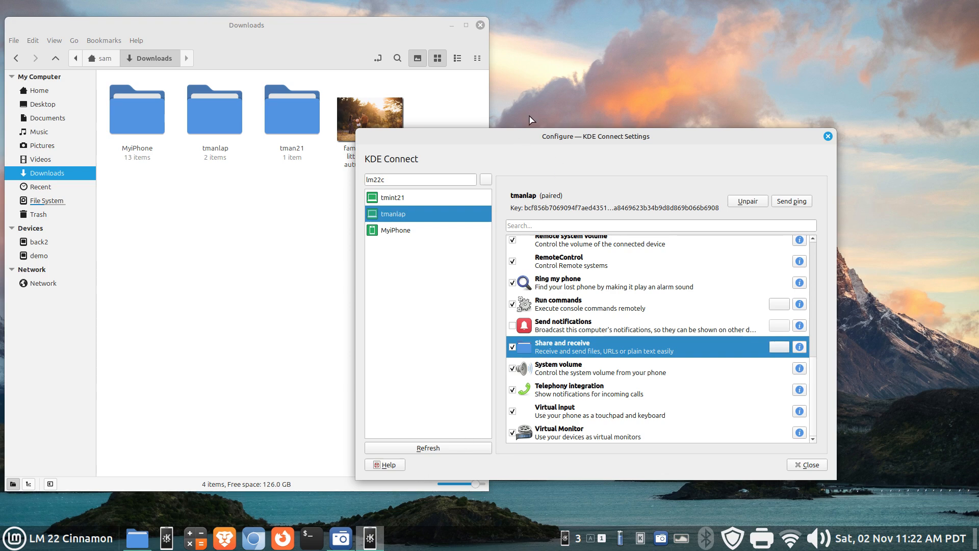
- Reposition the KDE Connect Settings window and view its help page, closing the Help Center again
left_click_drag(533, 145, 449, 56)
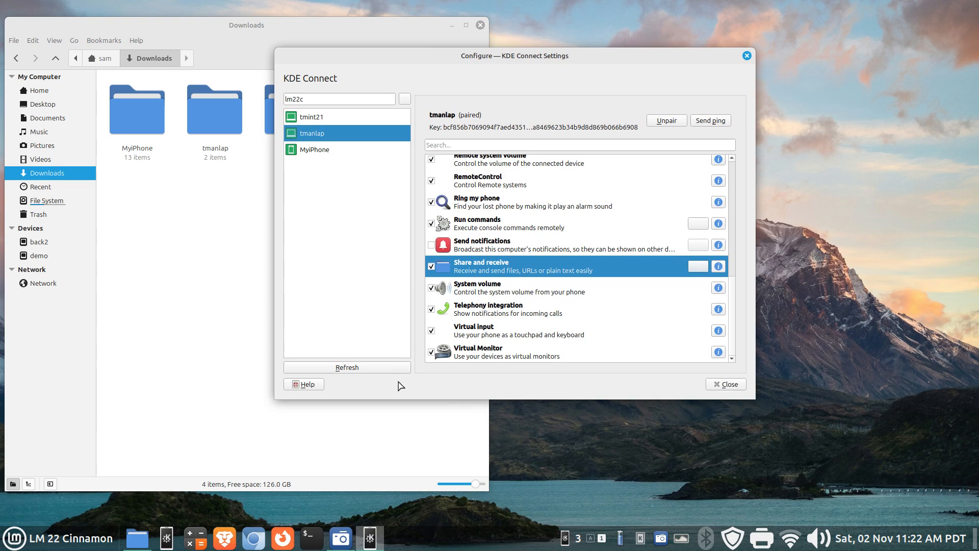
left_click(303, 384)
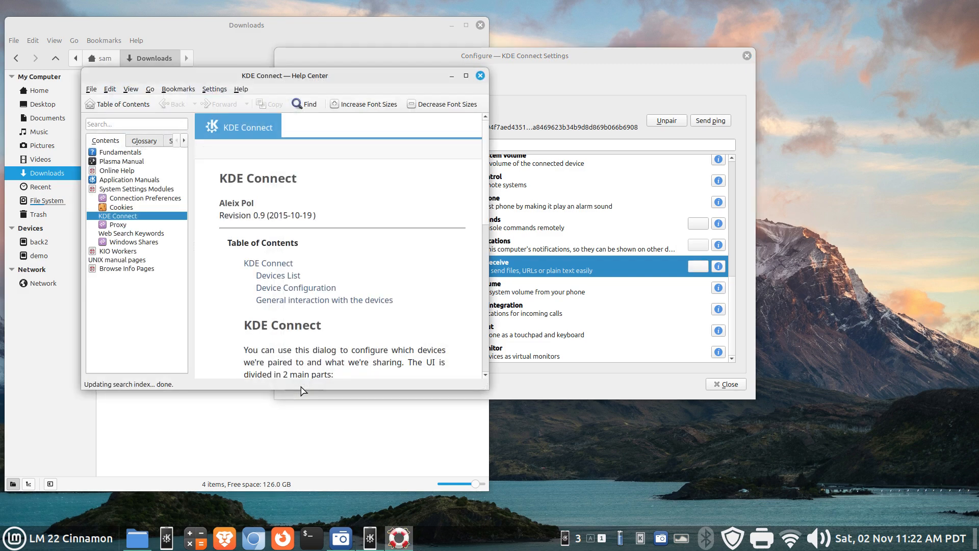
left_click(479, 75)
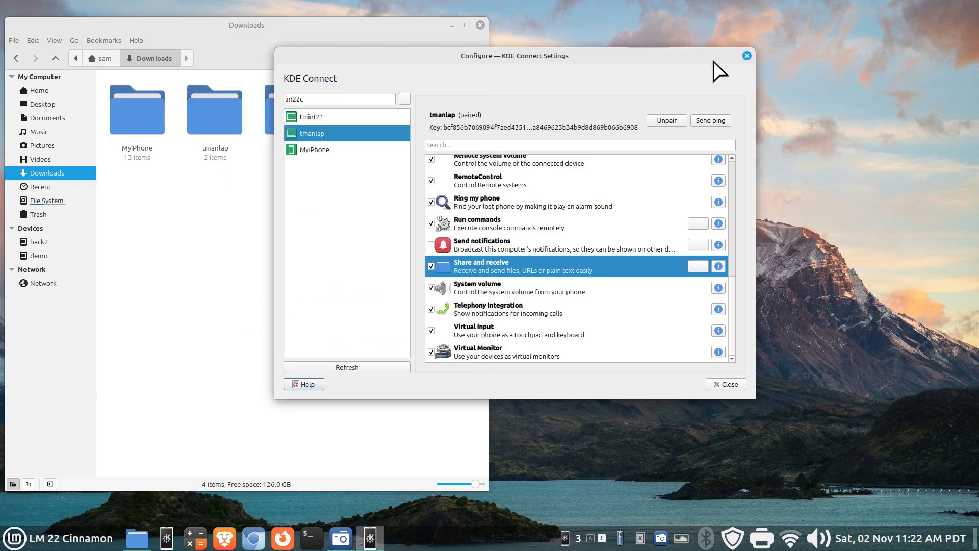
- Close the KDE Connect settings, view the contents of the tmanlap folder, and return to Downloads in the file manager
left_click(746, 56)
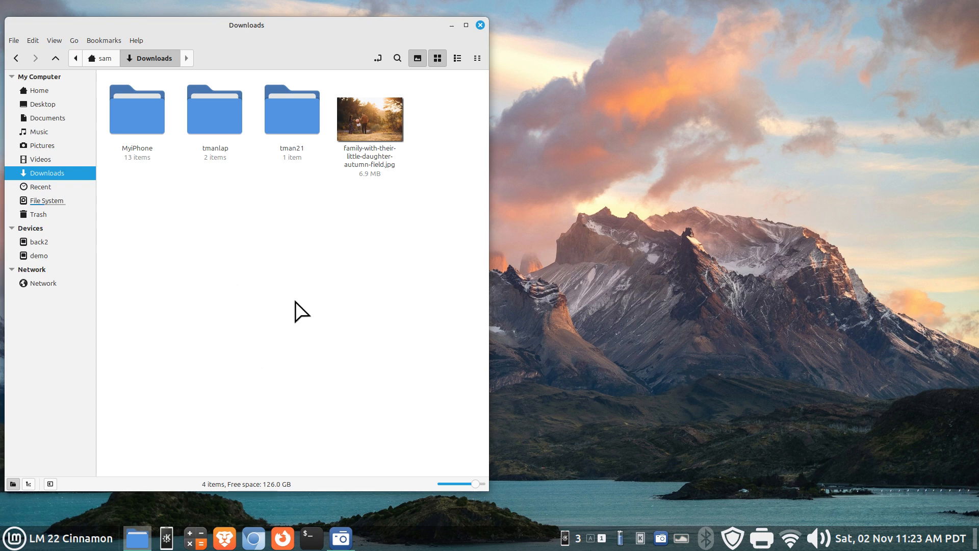
double_click(226, 109)
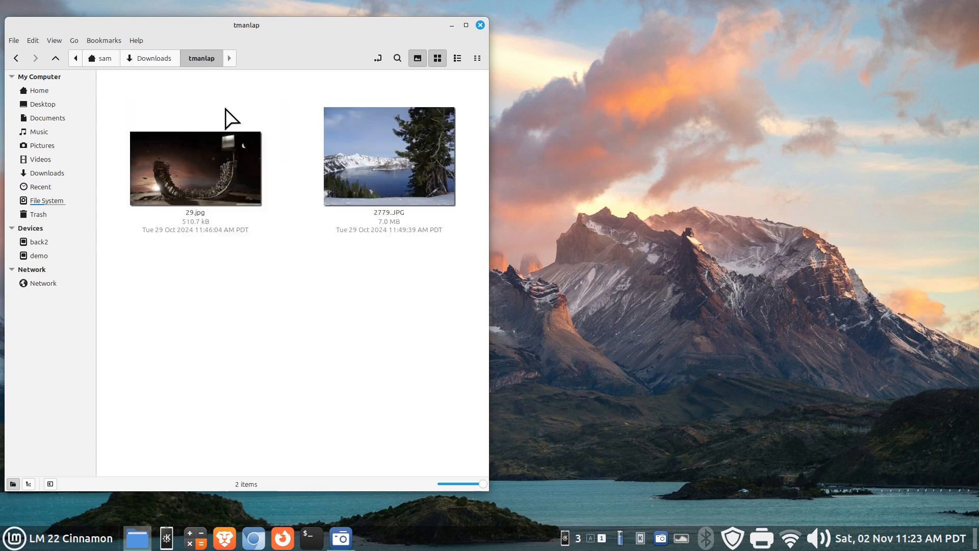
left_click(139, 60)
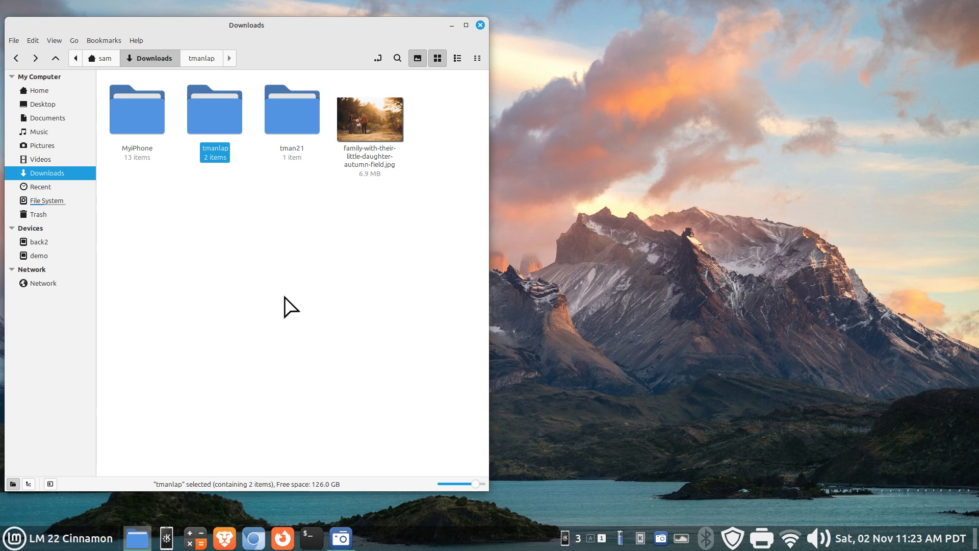
- Shrink the icons in the Downloads folder to the smallest size, check the zoom options, and reset them to normal size
key("ctrl+minus")
key("ctrl+minus")
key("ctrl+minus")
key("ctrl+minus")
key("ctrl+minus")
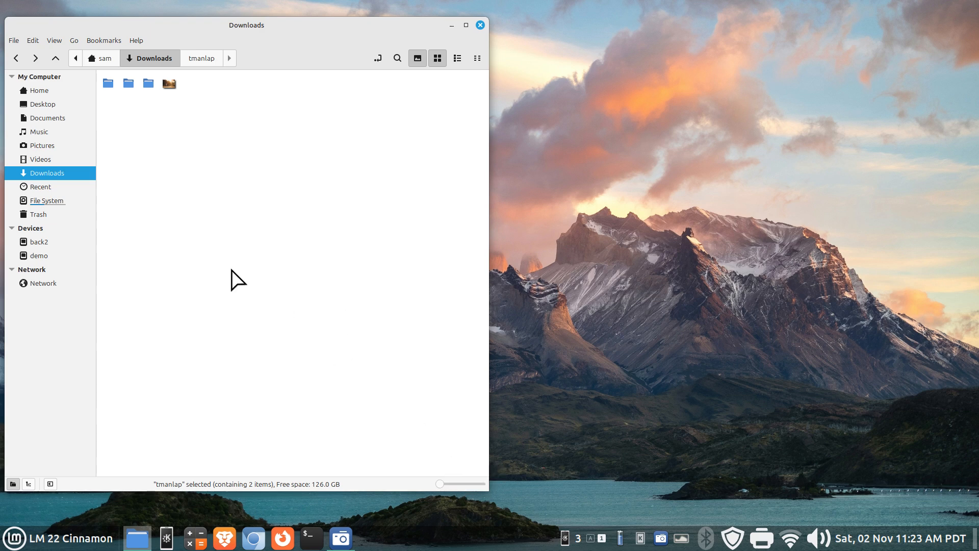
left_click(54, 40)
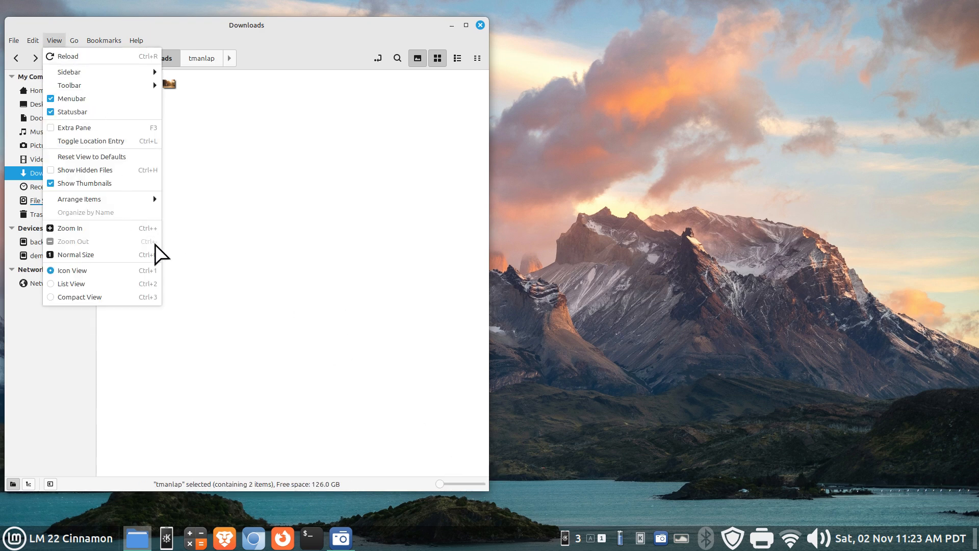
left_click(284, 255)
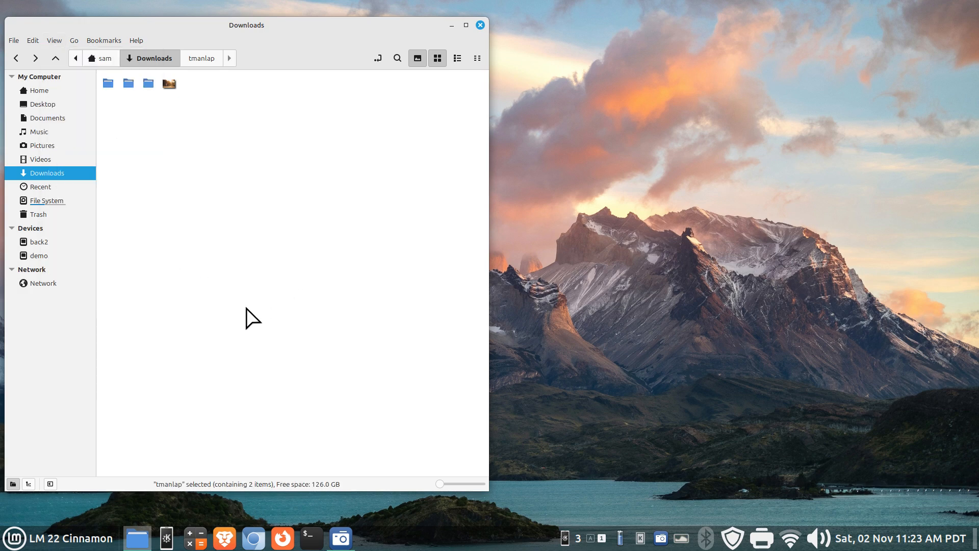
key("ctrl+0")
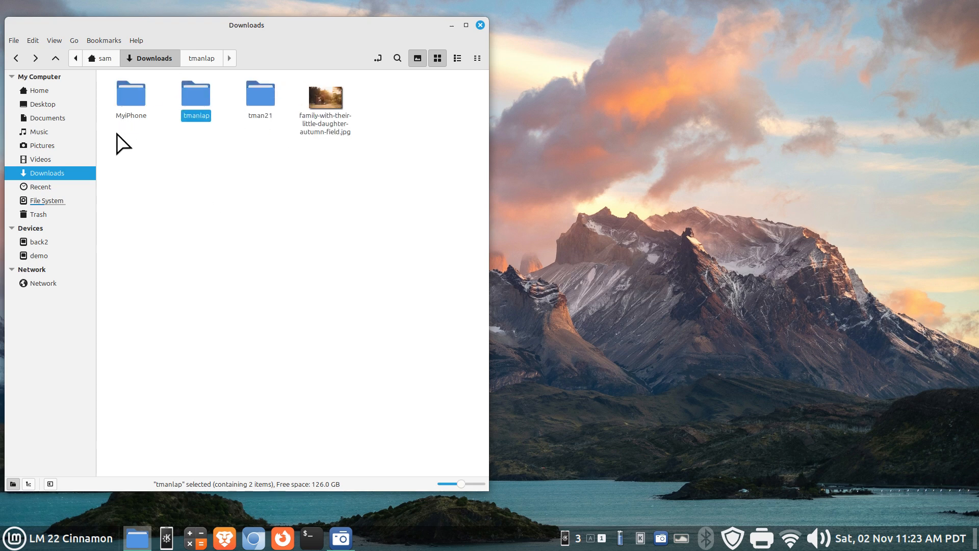
- Enlarge the icons in the Downloads folder two zoom levels above normal size
key("ctrl+plus")
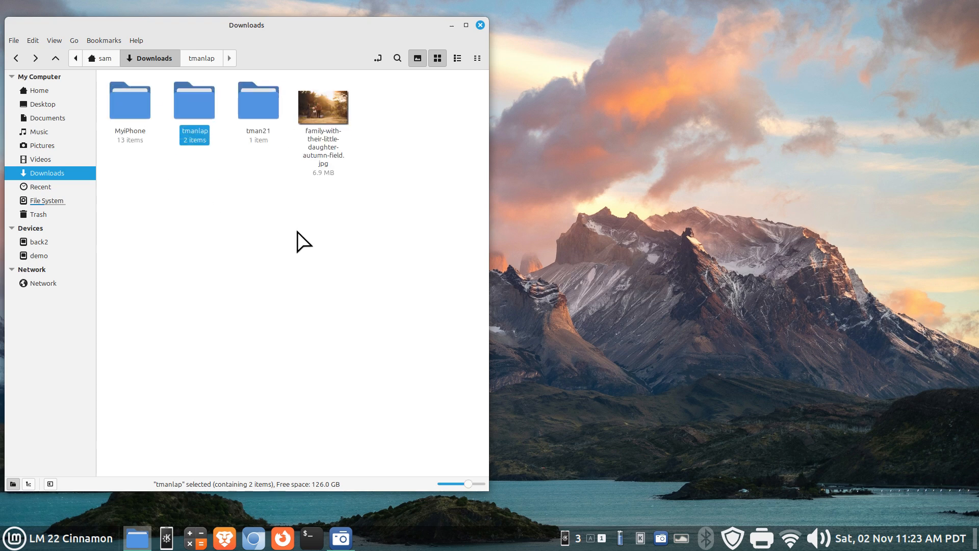
key("ctrl+plus")
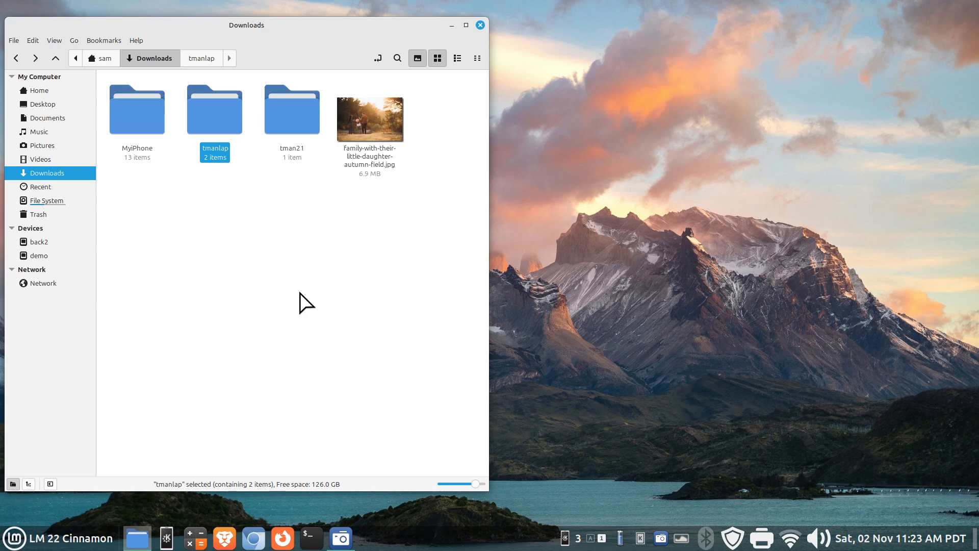
key("ctrl+plus")
key("ctrl+minus")
left_click(137, 40)
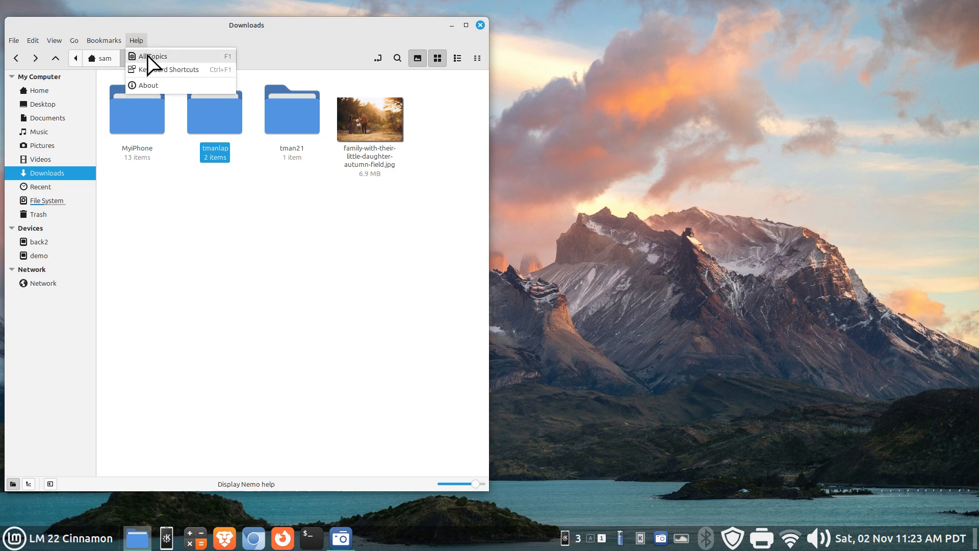
left_click(162, 87)
left_click(339, 350)
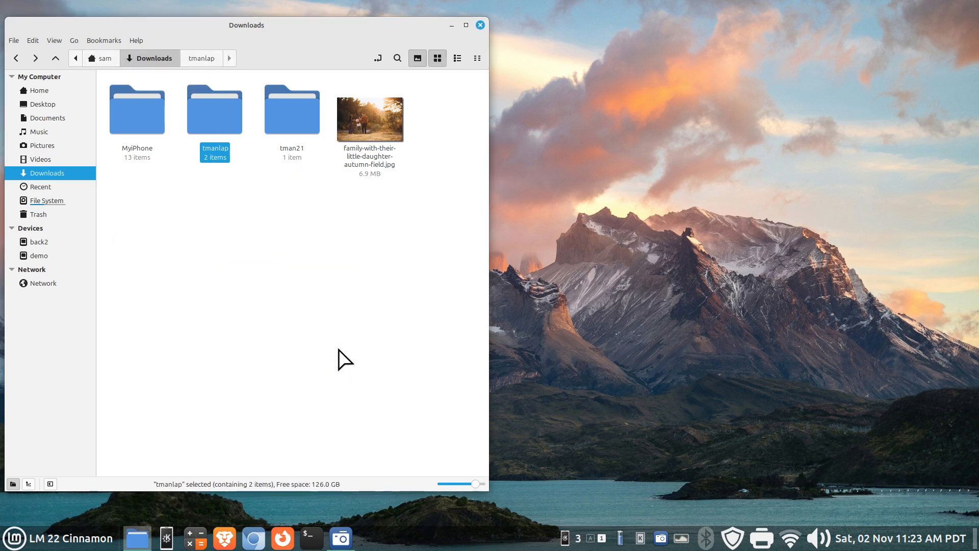
- Show the Documents folder and examine the actions and extensions listed under Plugins in the file management preferences
left_click(55, 118)
left_click(34, 41)
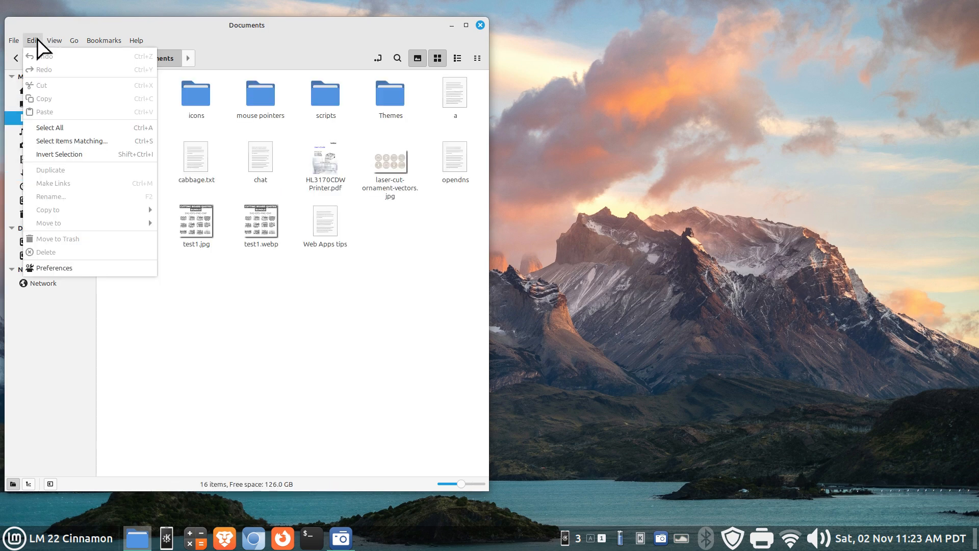
left_click(79, 272)
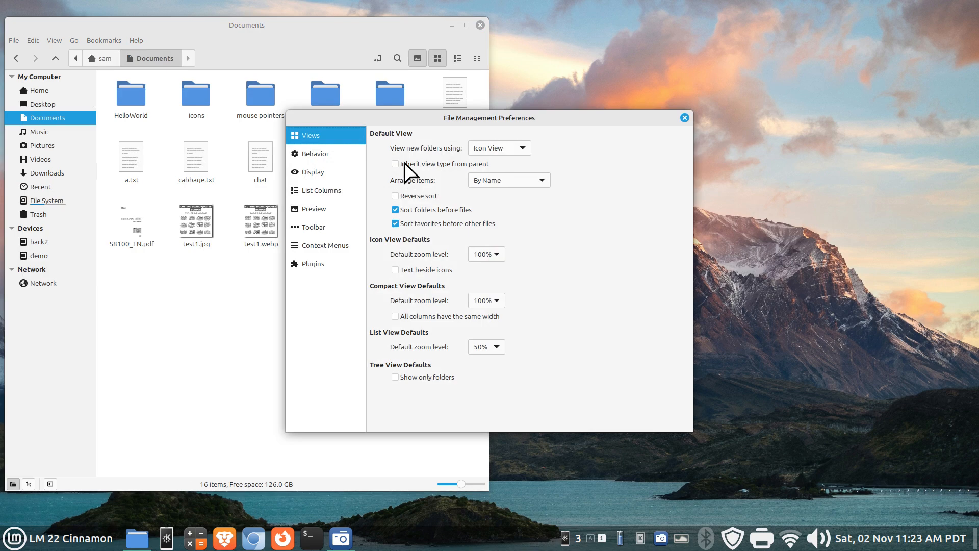
left_click(314, 264)
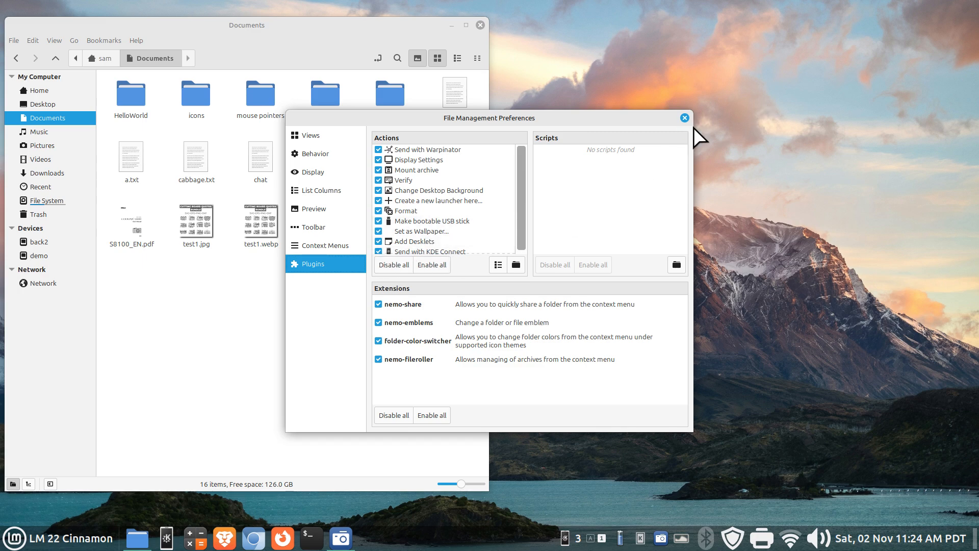
left_click(684, 118)
- Compare the context options for cabbage.txt and the icons folder, checking each for Send with KDE Connect
right_click(191, 154)
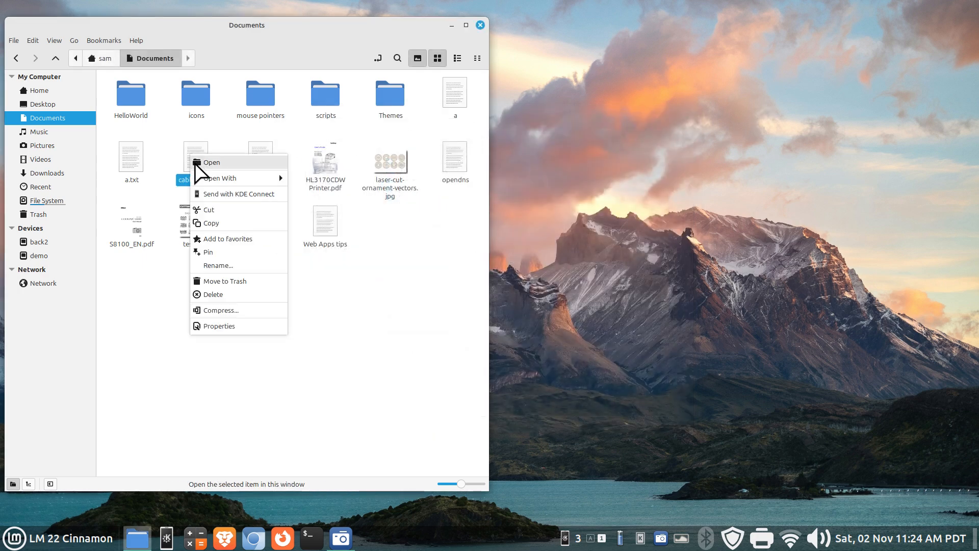
left_click(360, 308)
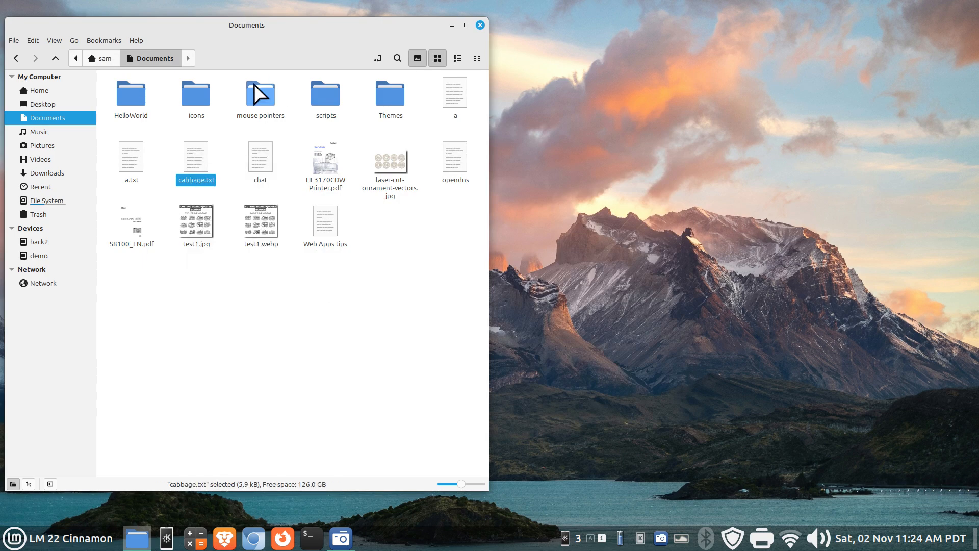
right_click(197, 89)
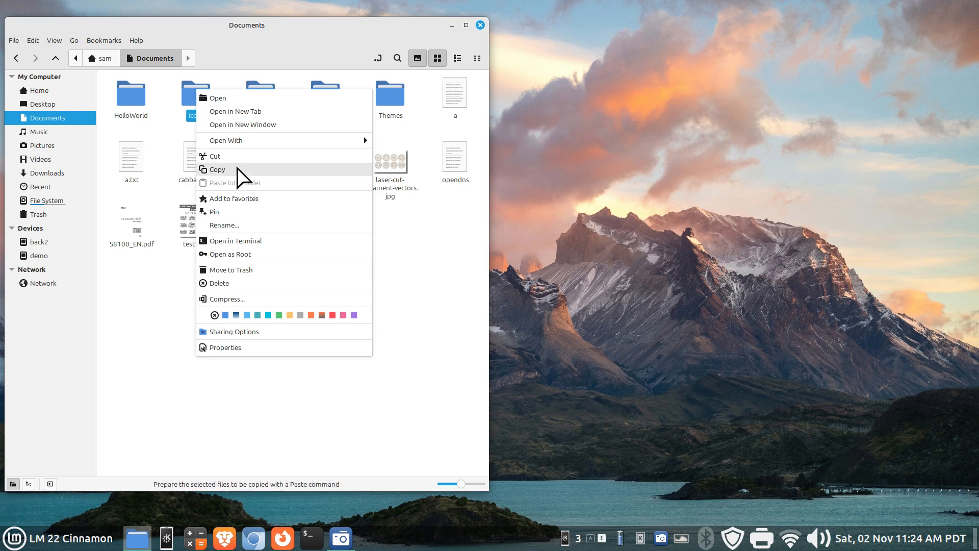
left_click(403, 250)
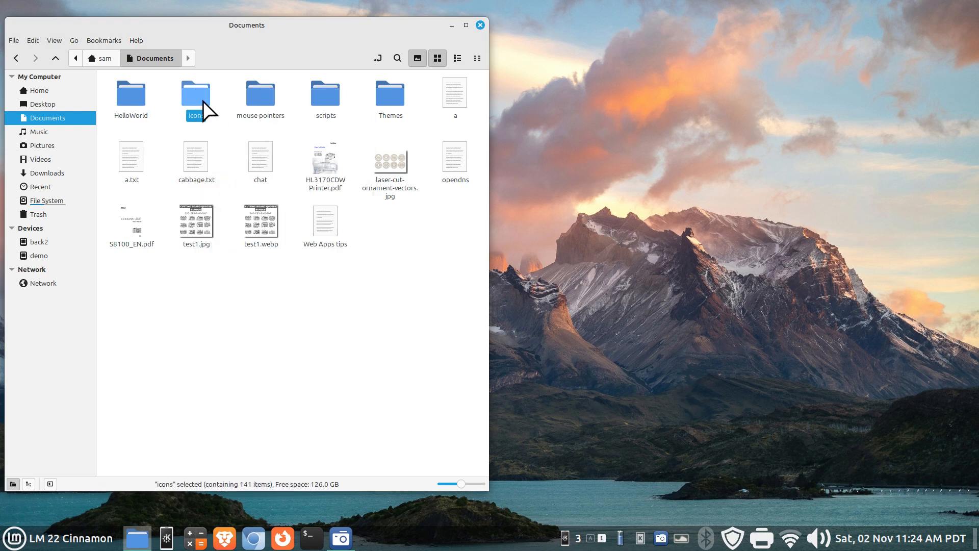
- Open the mouse pointers folder in Documents to view its files
left_click(261, 93)
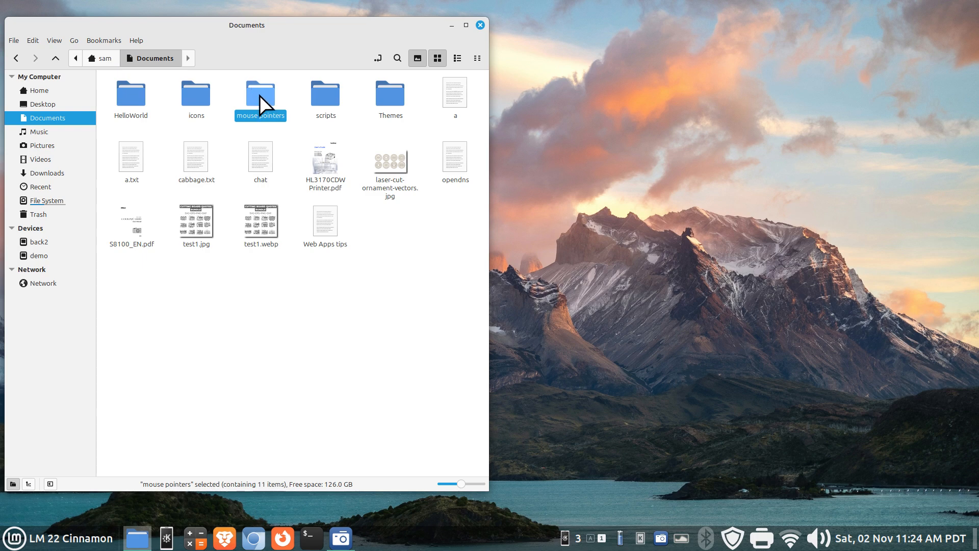
double_click(258, 92)
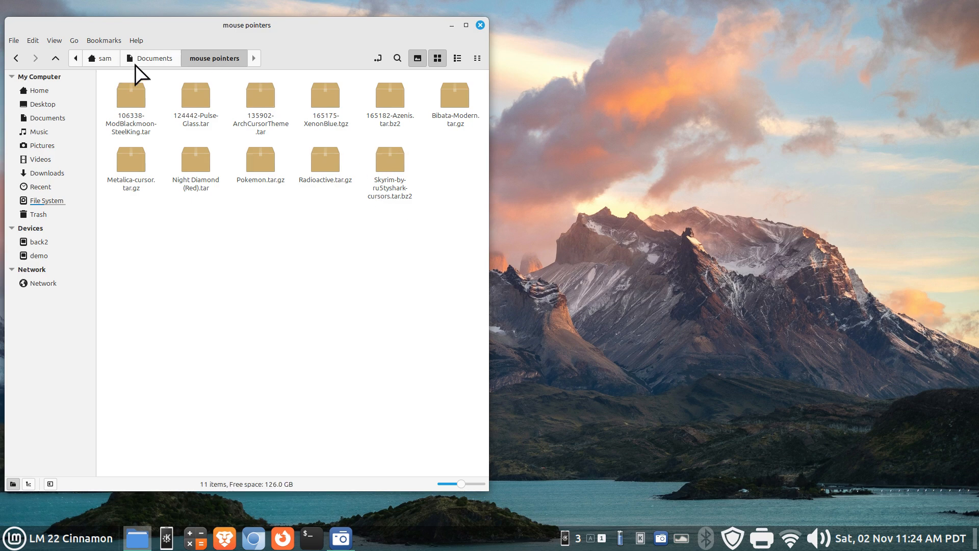
- Compress the mouse pointers folder in Documents into a .tar archive named mouse pointers in the same location
left_click(151, 60)
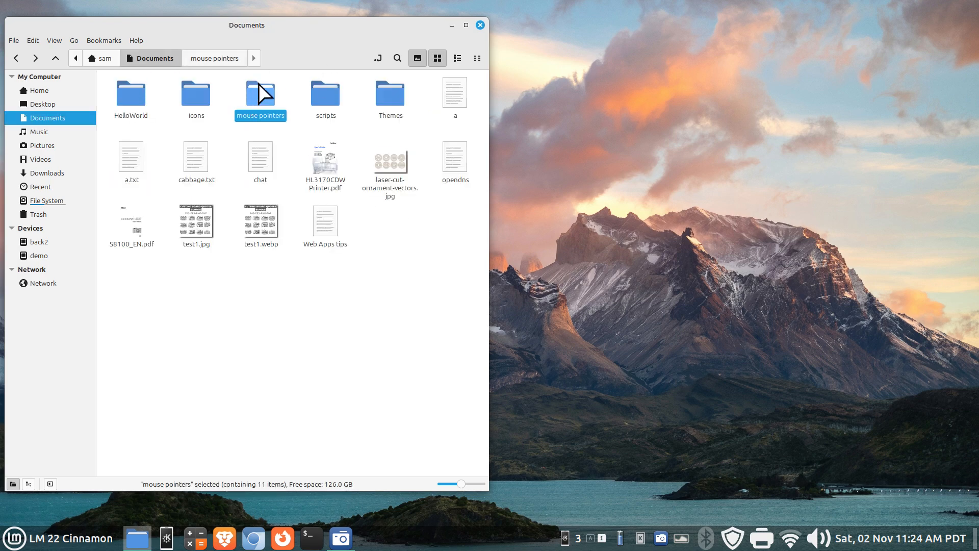
right_click(258, 85)
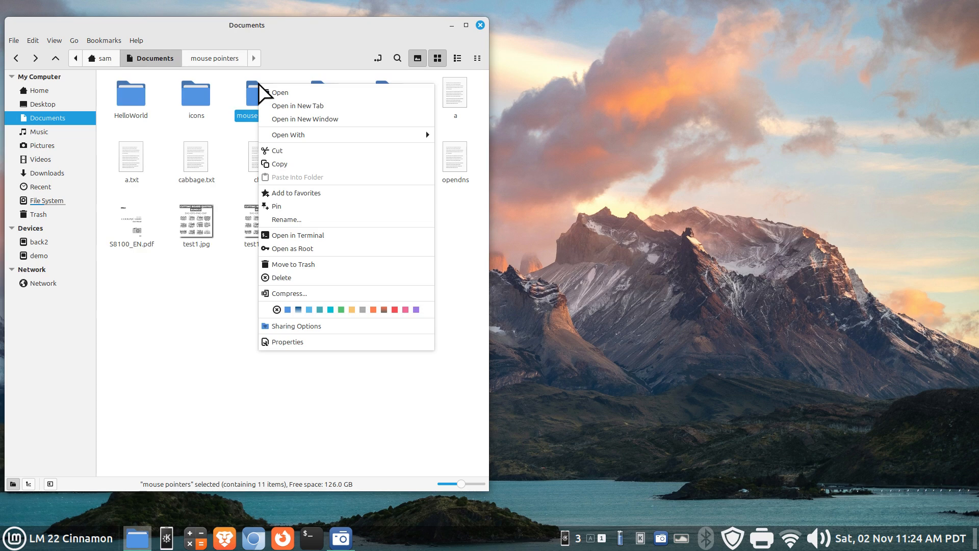
left_click(294, 294)
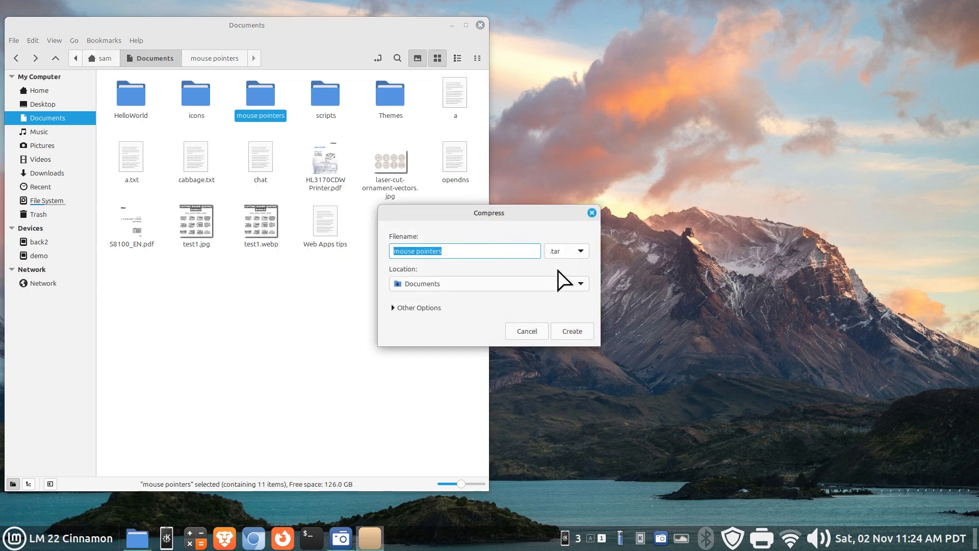
left_click(576, 331)
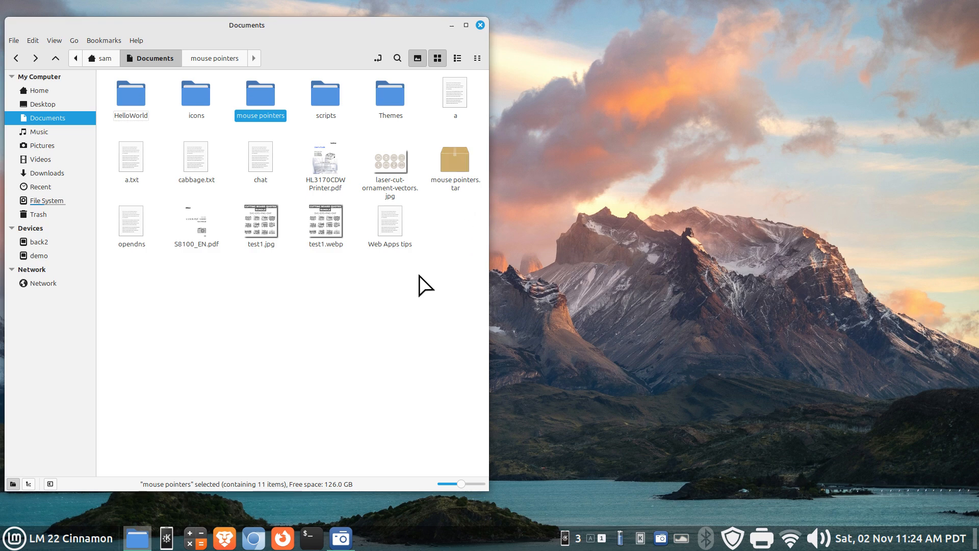
- Send mouse pointers.tar with KDE Connect to the device tmanlap
right_click(452, 170)
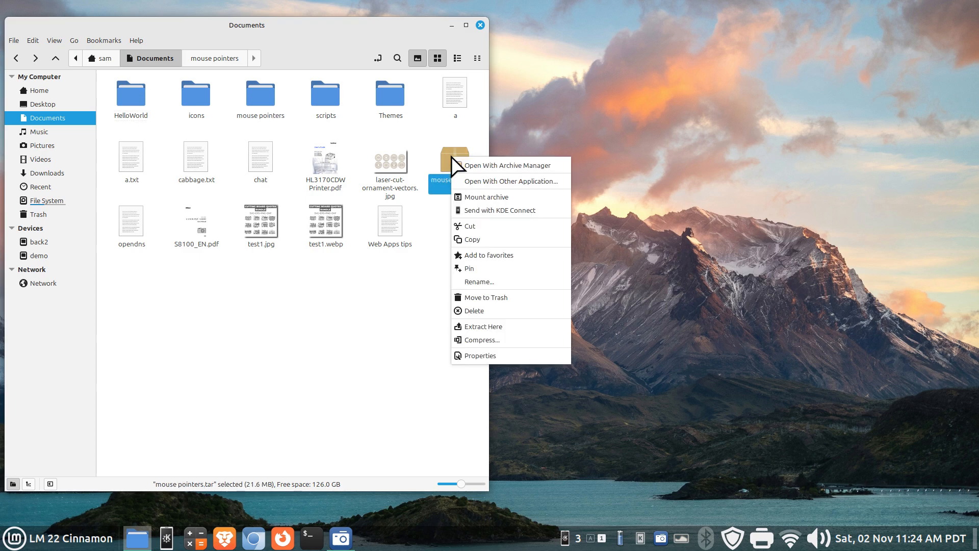
left_click(474, 211)
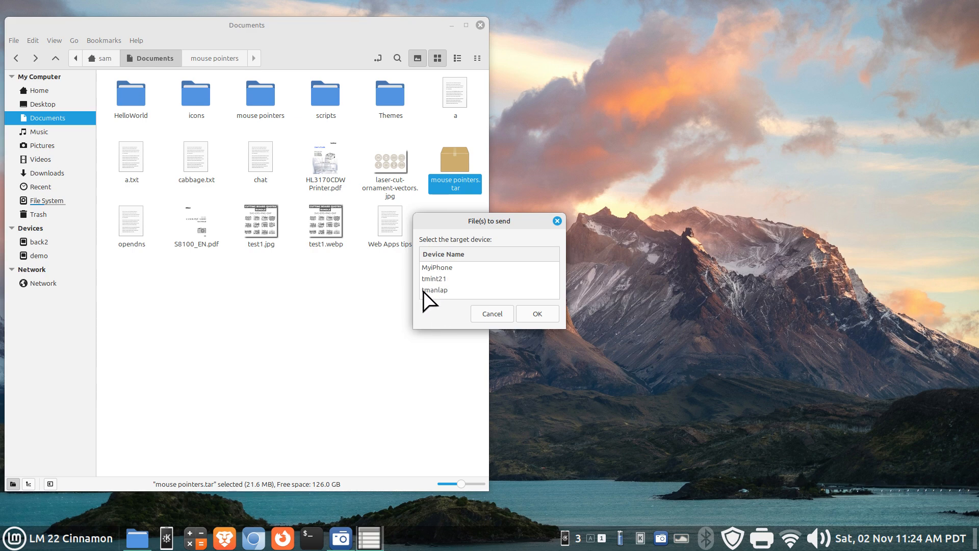
left_click(437, 290)
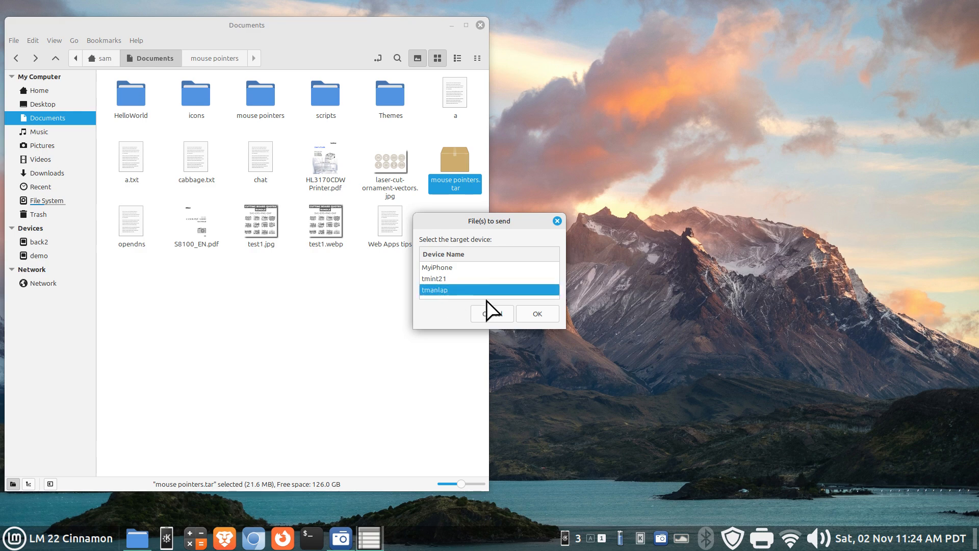
left_click(537, 313)
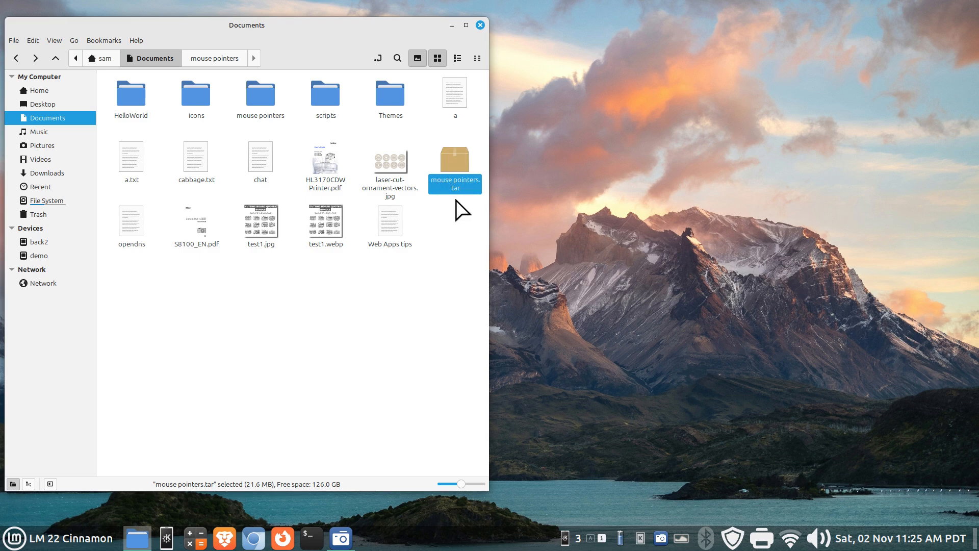
- Extract only Pokemon.tar.gz from the mouse pointers folder inside mouse pointers.tar into Documents, and close the archive
double_click(460, 164)
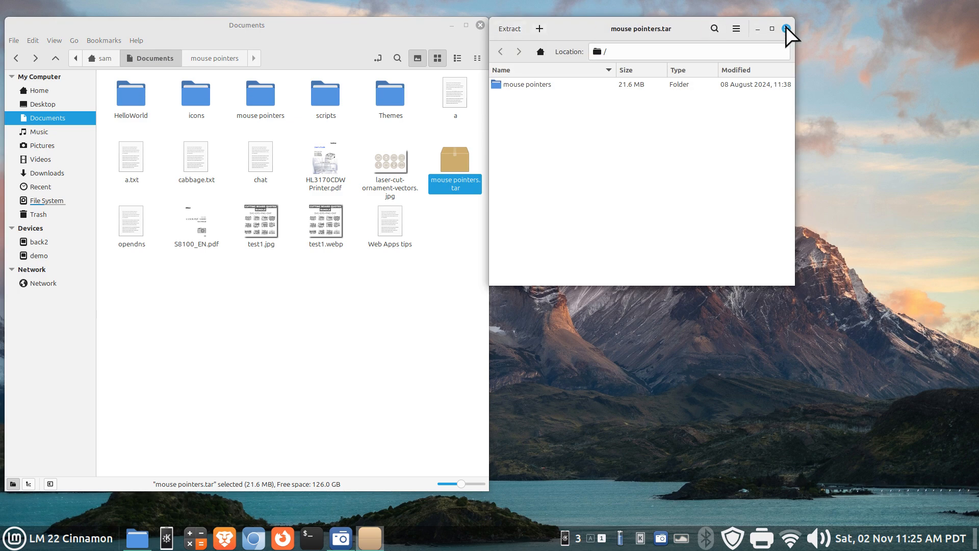
double_click(499, 86)
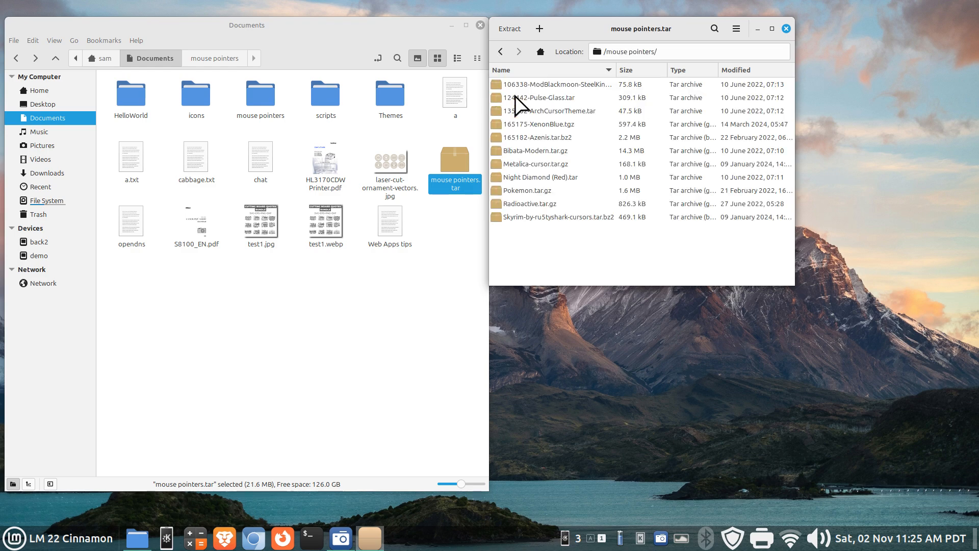
left_click(492, 194)
left_click_drag(493, 194, 444, 286)
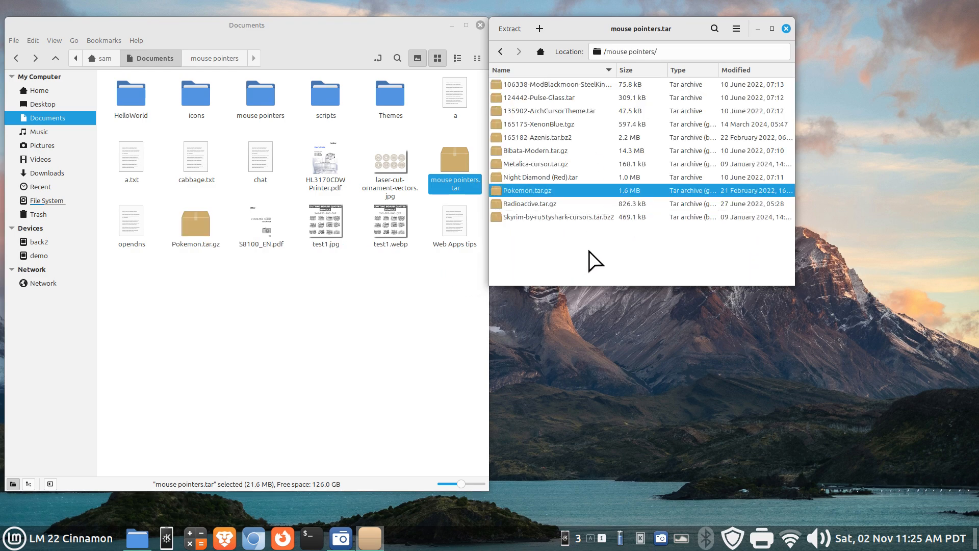
left_click(786, 29)
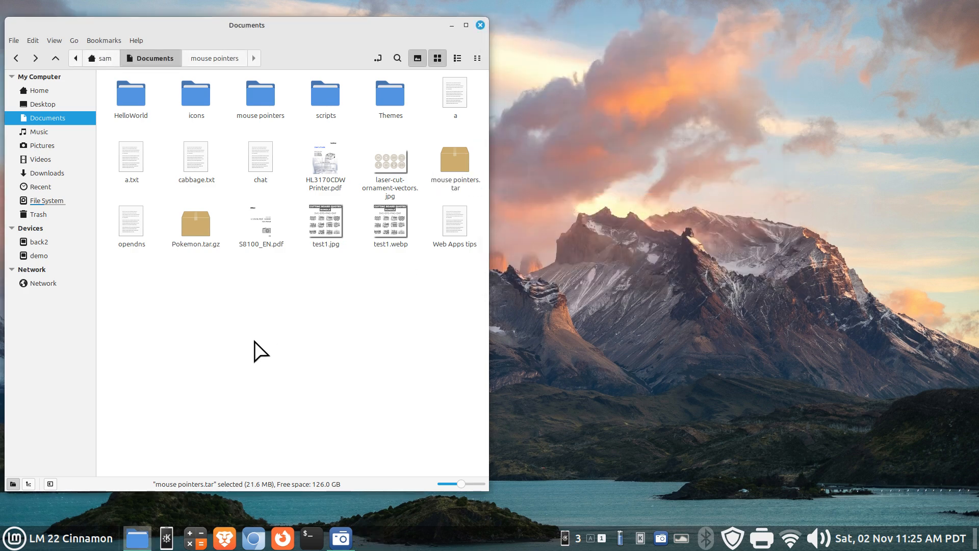
- Delete mouse pointers.tar and Pokemon.tar.gz from Documents and close the file manager
left_click(461, 155)
key("Delete")
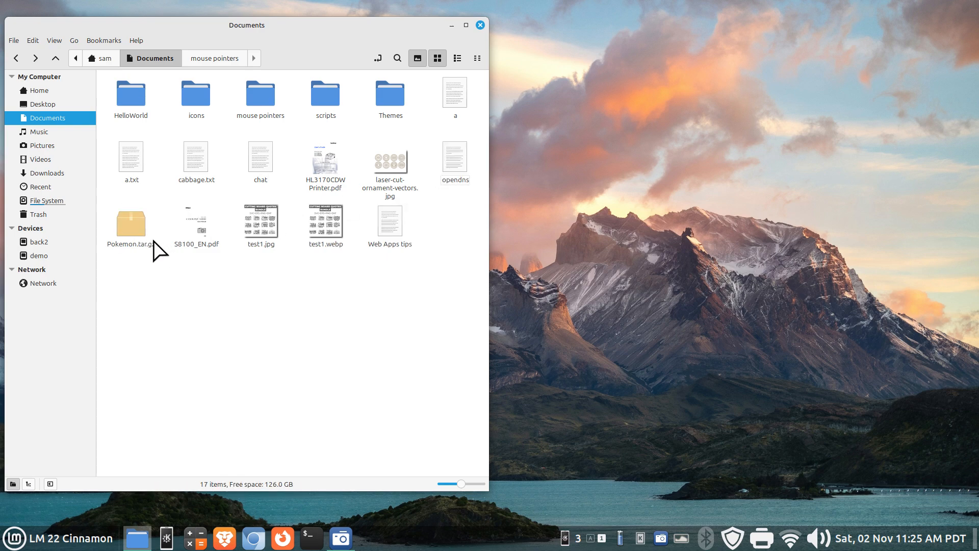
left_click(139, 222)
key("Delete")
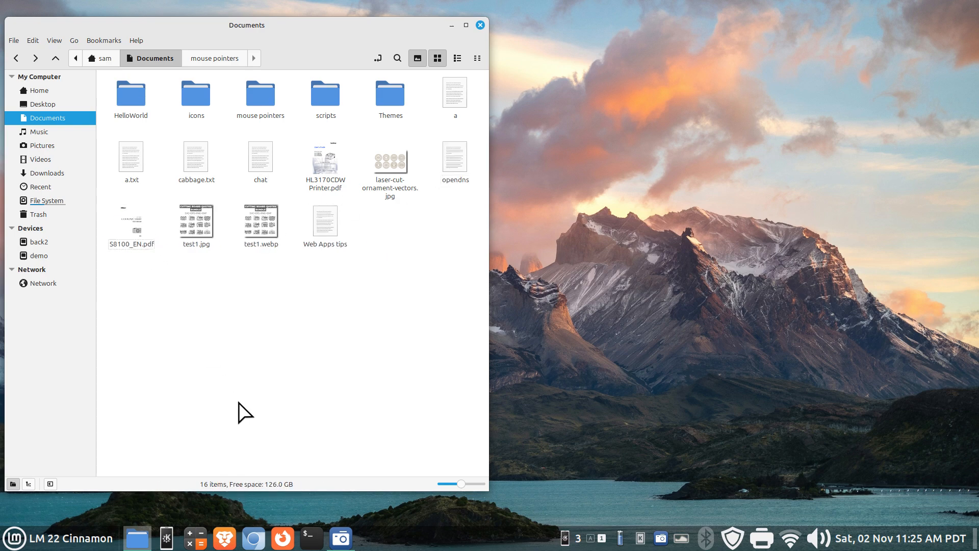
left_click(480, 25)
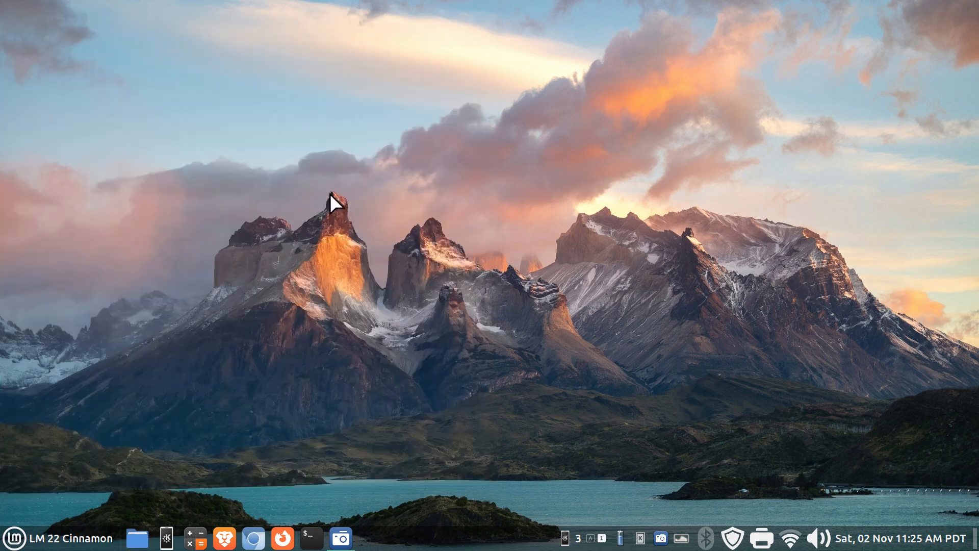
- Launch the Firewall configuration from System Settings and authenticate with the account password
right_click(407, 543)
left_click(414, 516)
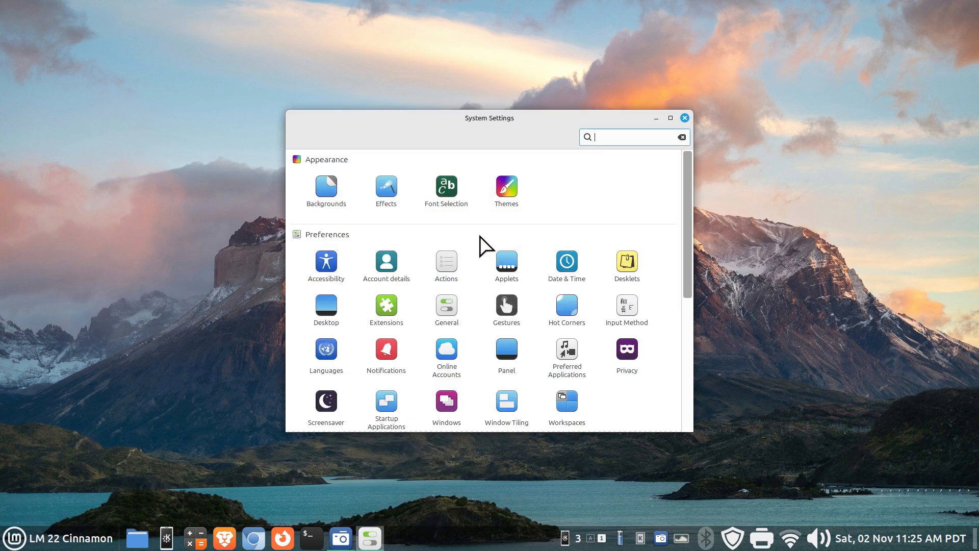
left_click_drag(527, 127, 470, 33)
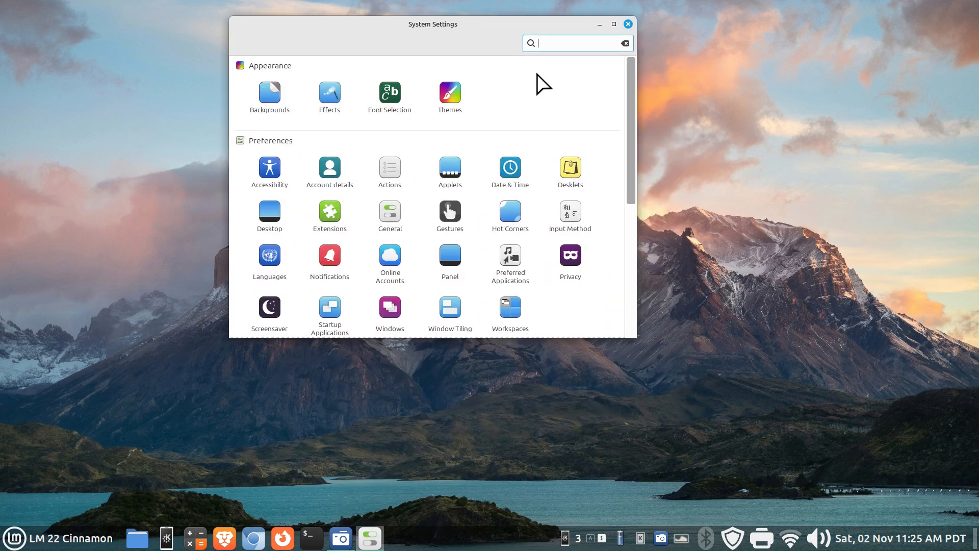
left_click_drag(631, 144, 644, 310)
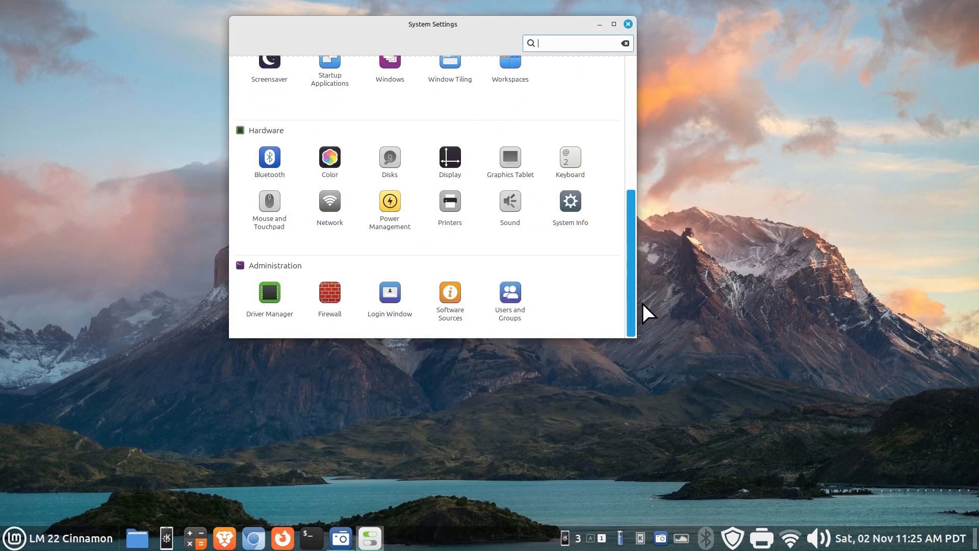
left_click(336, 300)
type("*")
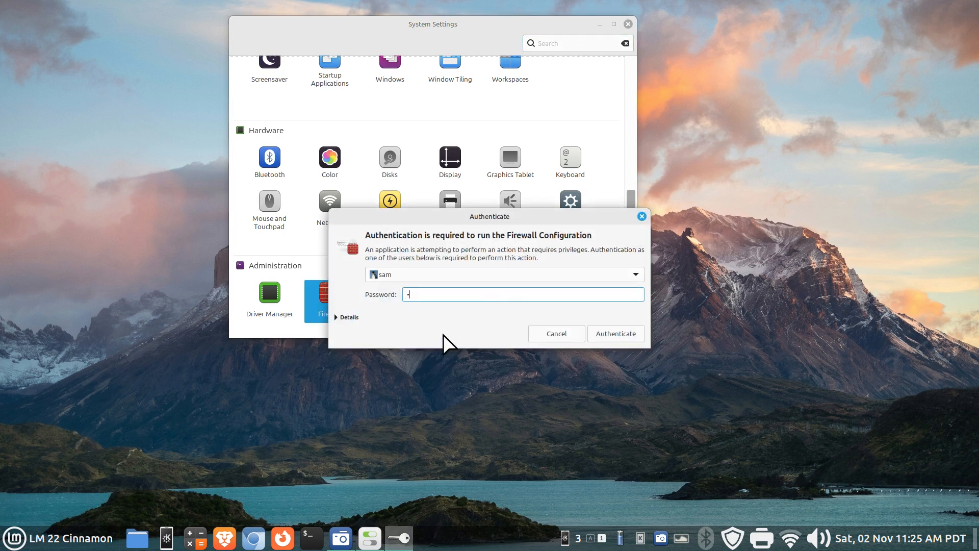
type("****")
key("Return")
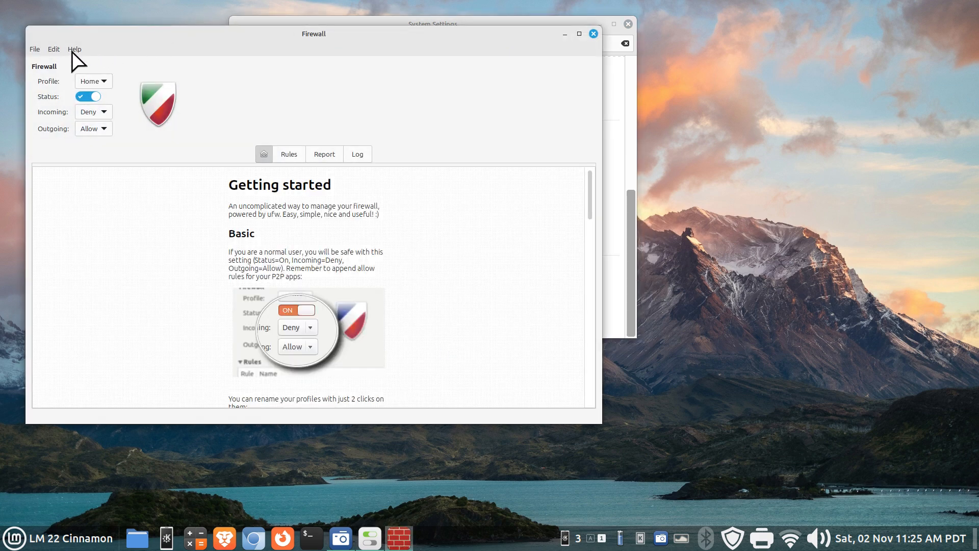
- Check the firewall program's name in its About information and close it
left_click(75, 49)
left_click(84, 65)
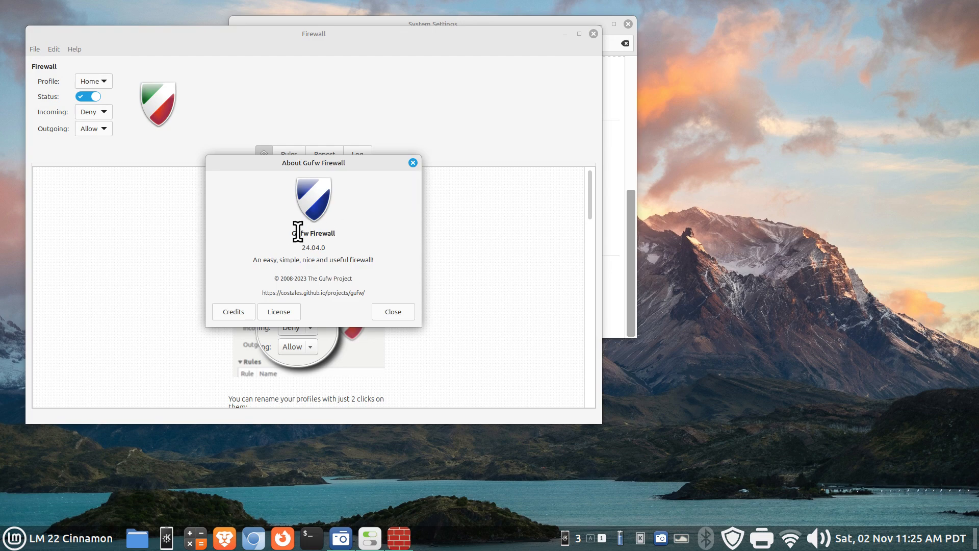
left_click_drag(296, 230, 332, 232)
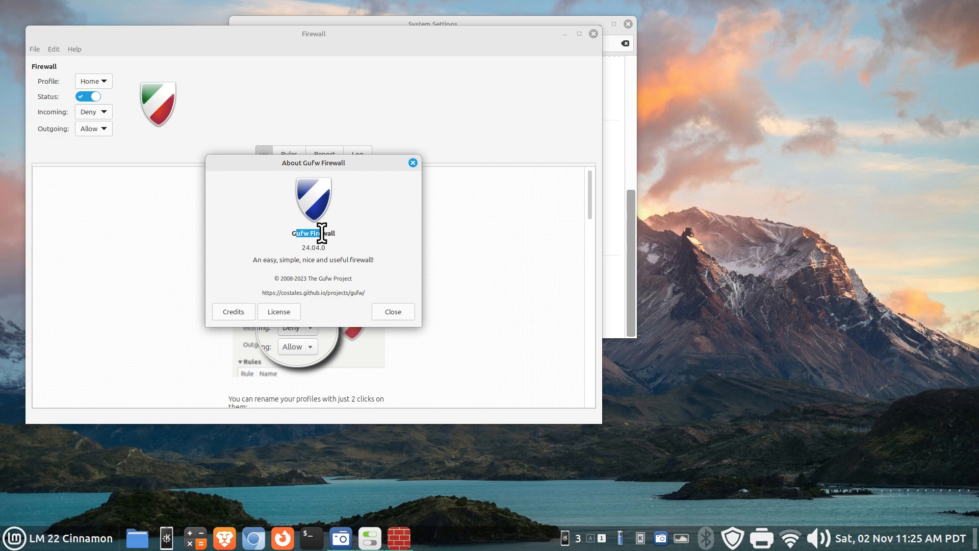
left_click(414, 164)
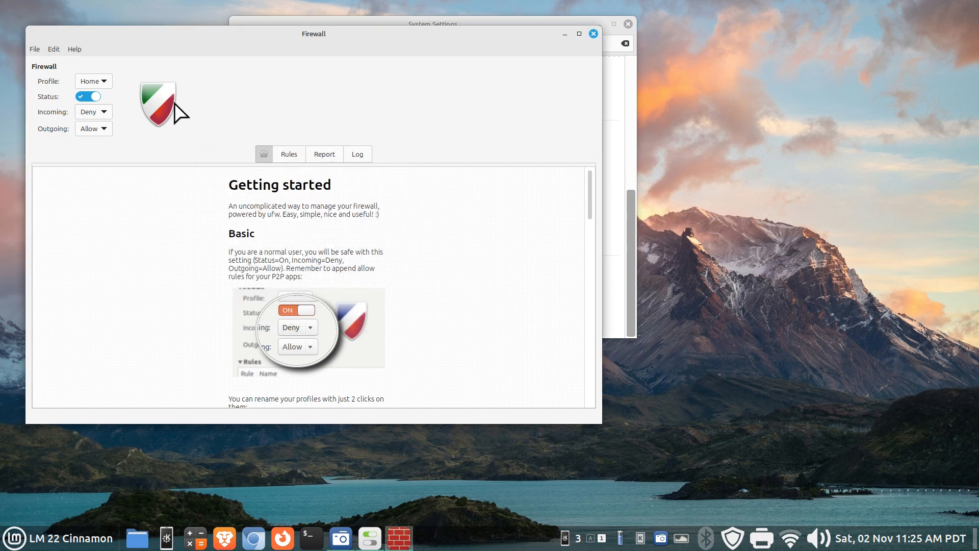
- Turn the Home profile's firewall off and on again while viewing its list of rules
left_click(83, 97)
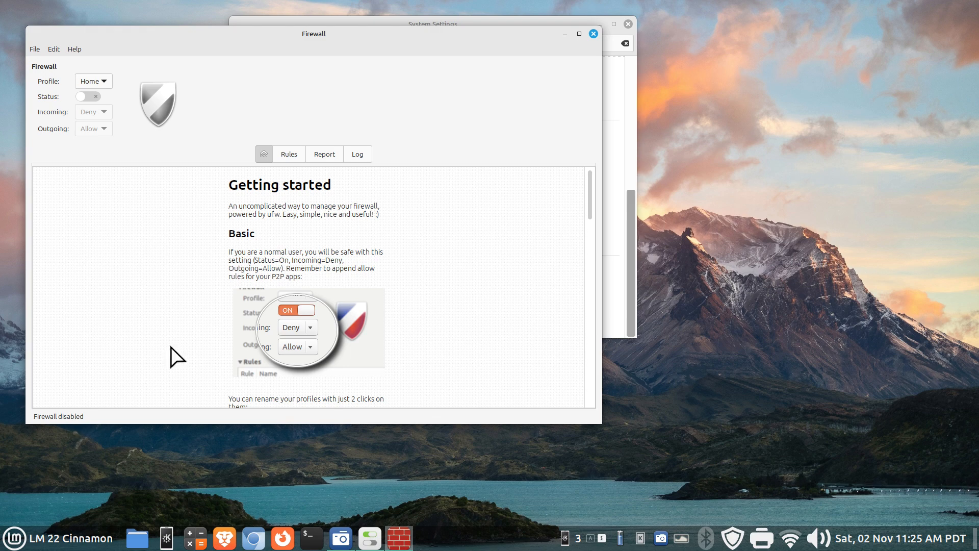
left_click(297, 157)
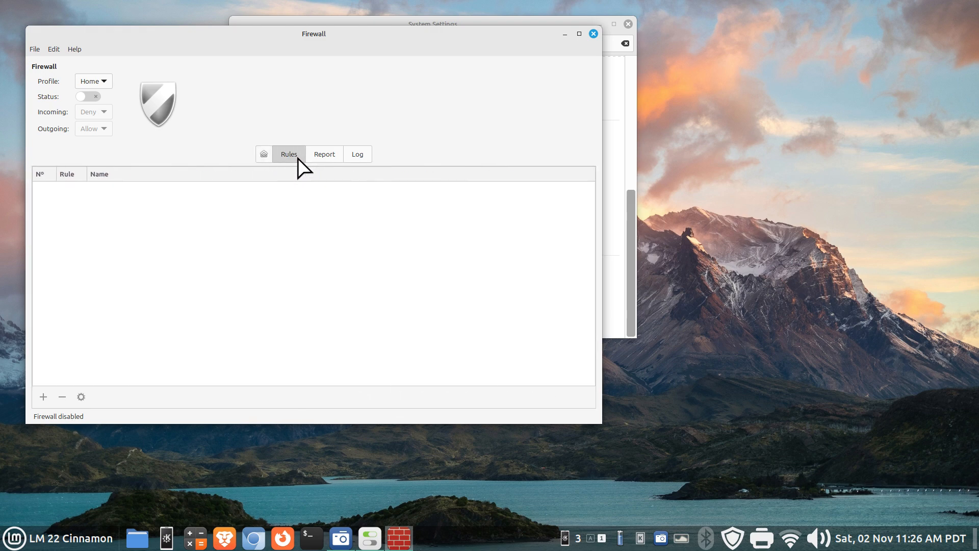
left_click(89, 97)
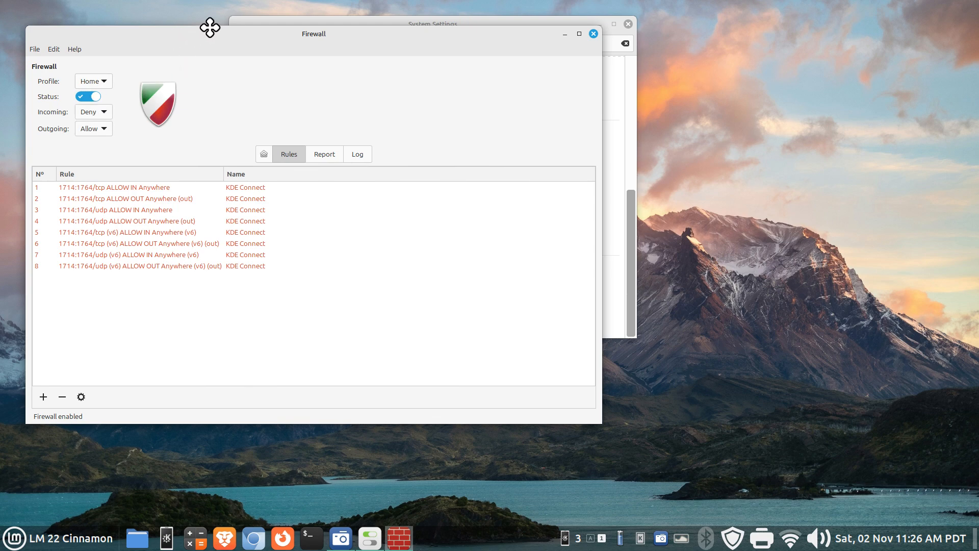
left_click_drag(210, 29, 268, 12)
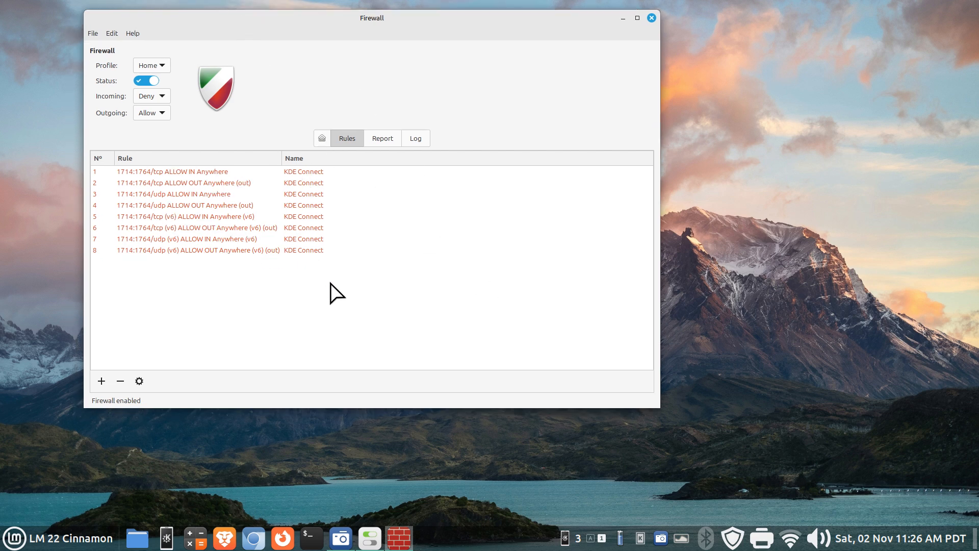
- Filter the preconfigured applications for kde in a new firewall rule, and dismiss it without adding the rule
left_click(97, 388)
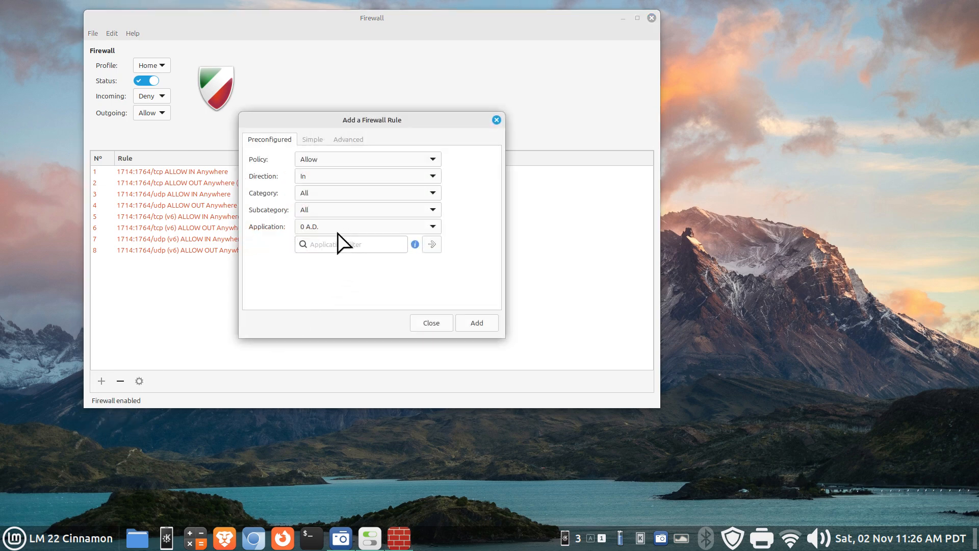
left_click(339, 240)
type("kde")
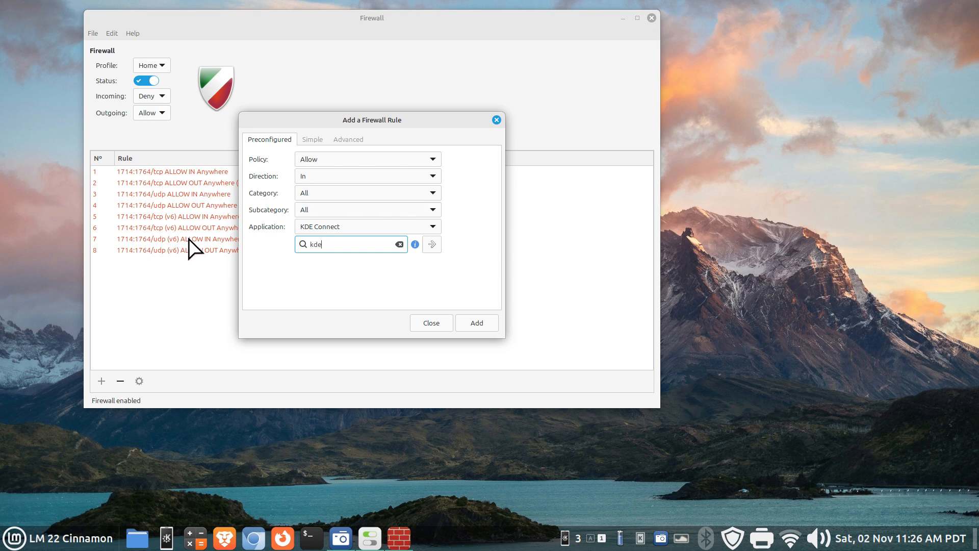
left_click(433, 325)
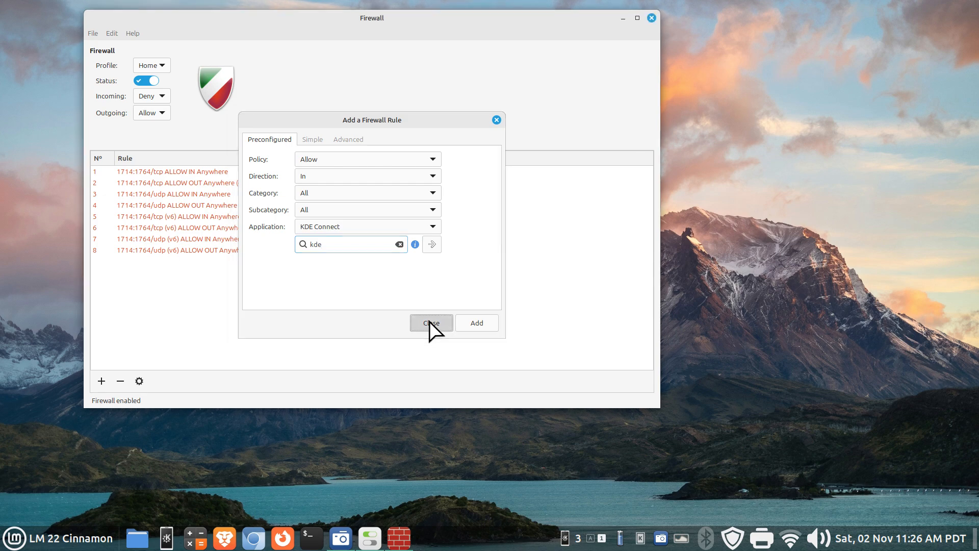
- Close the Firewall and System Settings windows
left_click(652, 18)
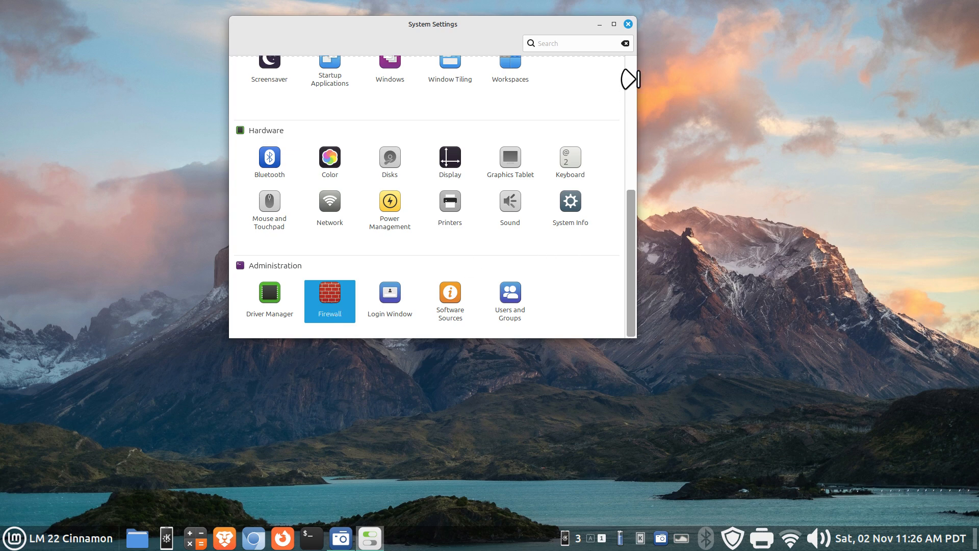
scroll(634, 69, "up", 5)
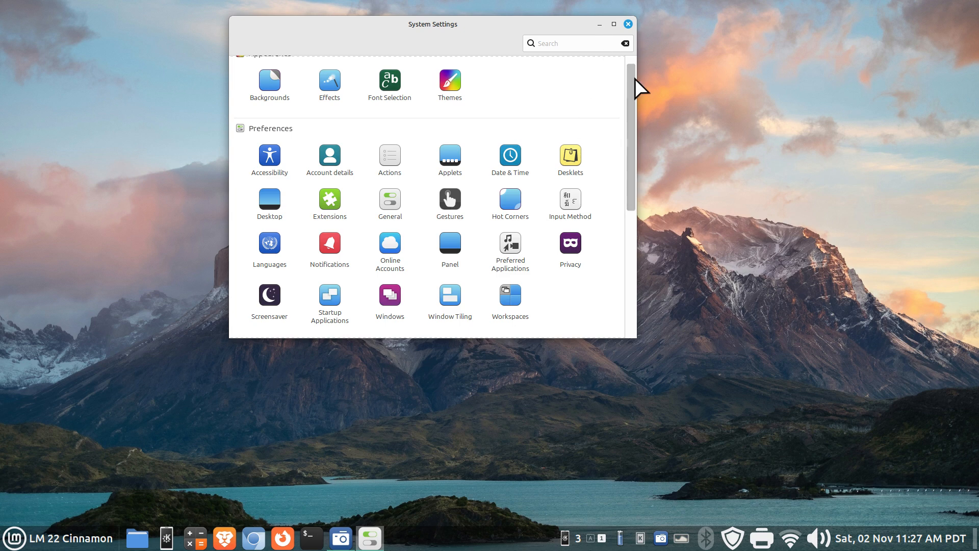
left_click(628, 24)
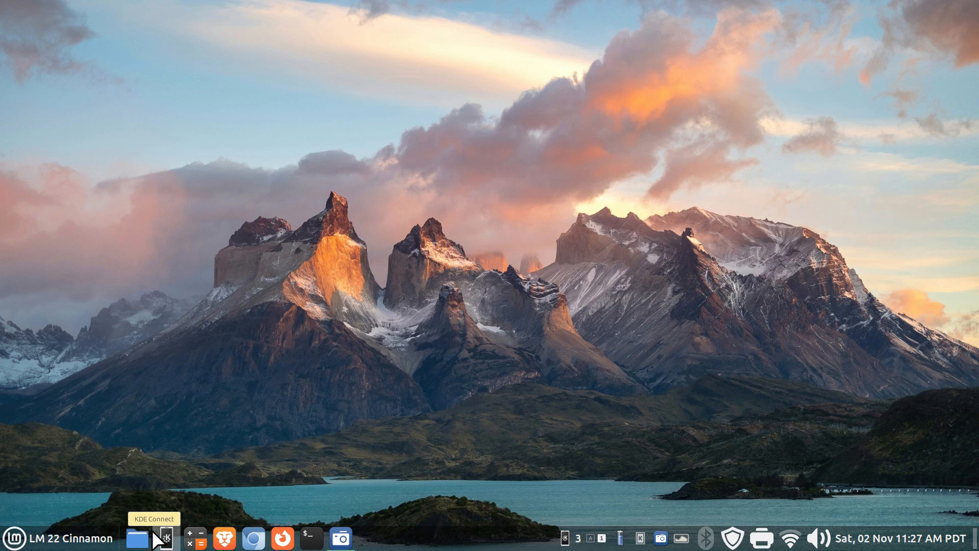
- Search the installed applications for kde and clear the search
left_click(48, 540)
type("kde")
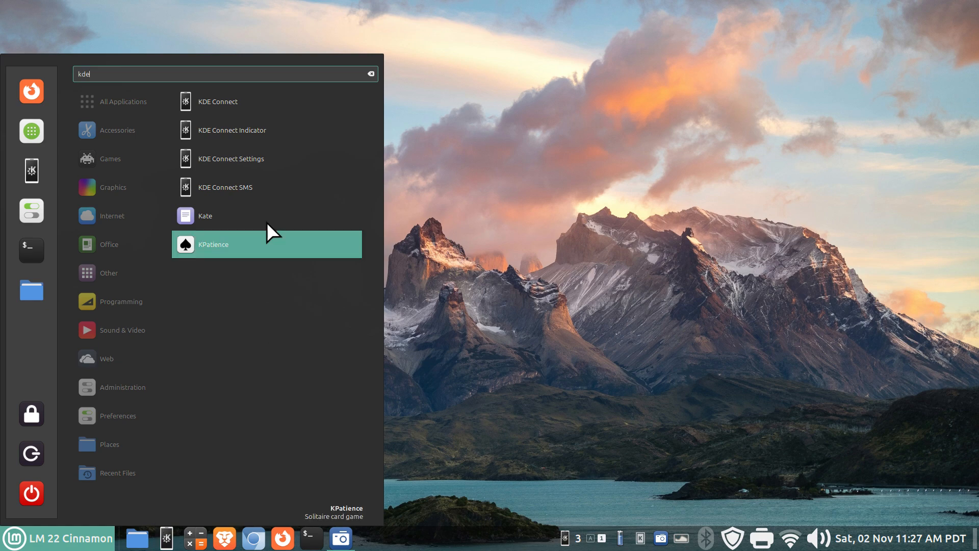
key("Escape")
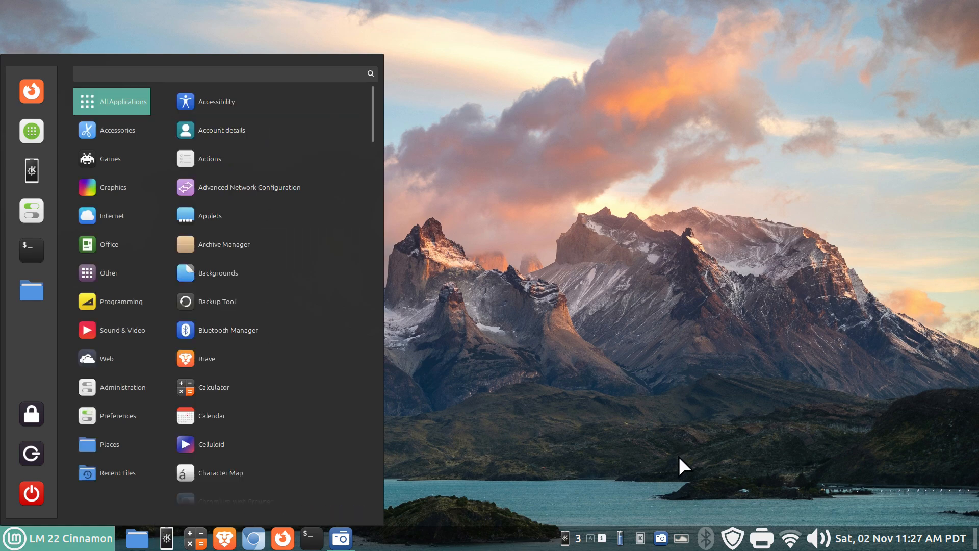
- Start sending to MyiPhone from the KDE Connect indicator, with the Send File option chosen in the URL handler
key("Escape")
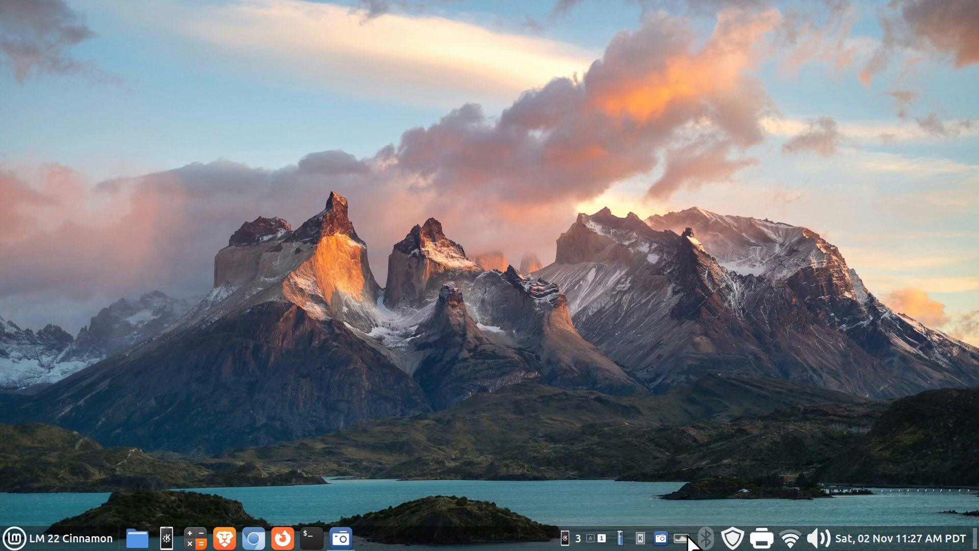
left_click(640, 538)
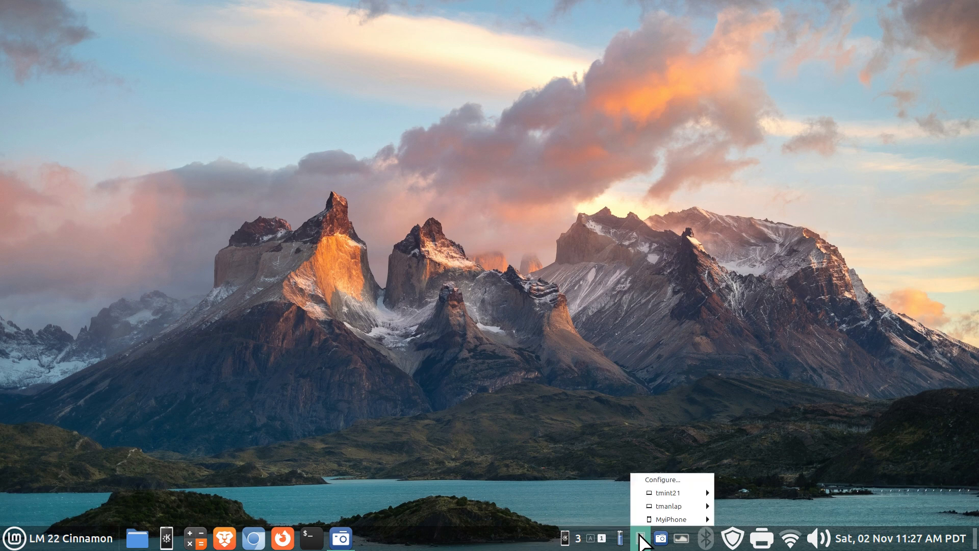
mouse_move(669, 493)
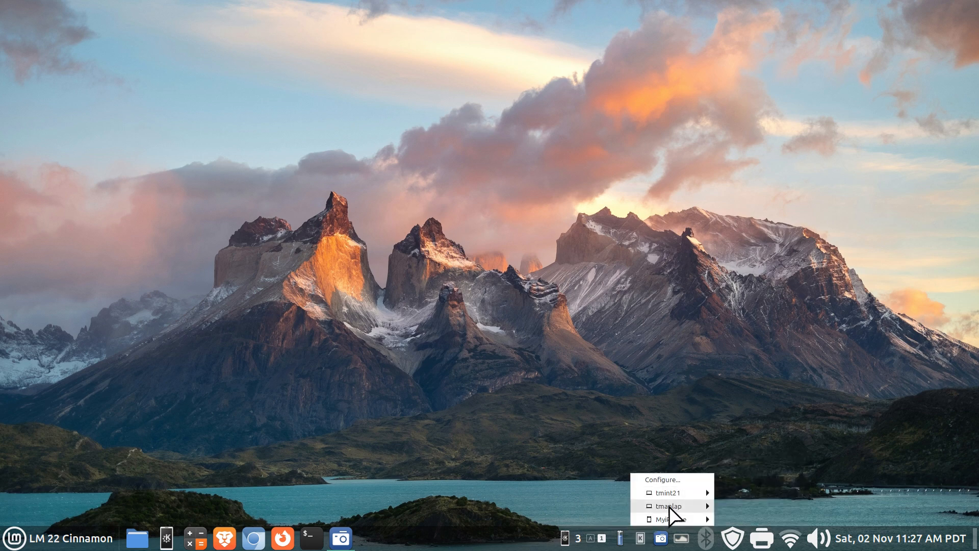
mouse_move(670, 518)
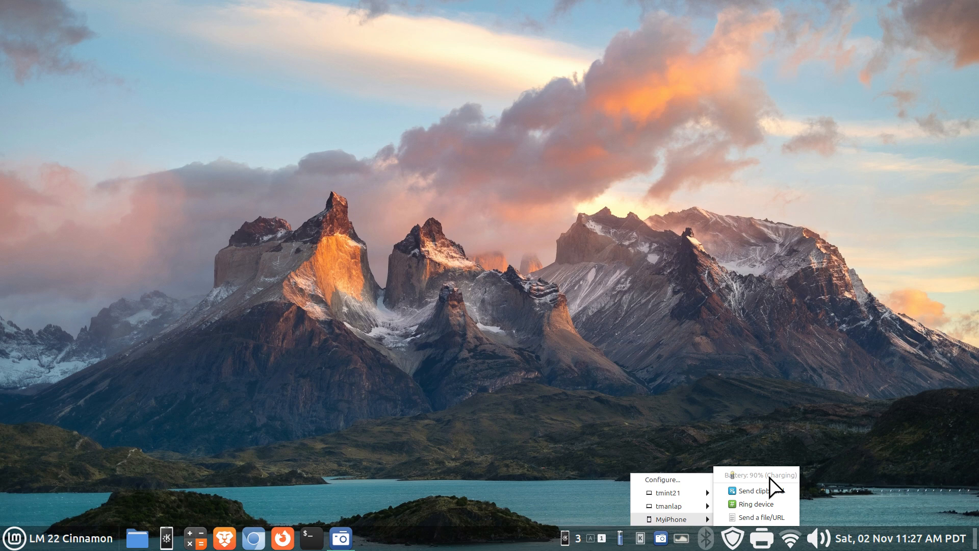
left_click(759, 518)
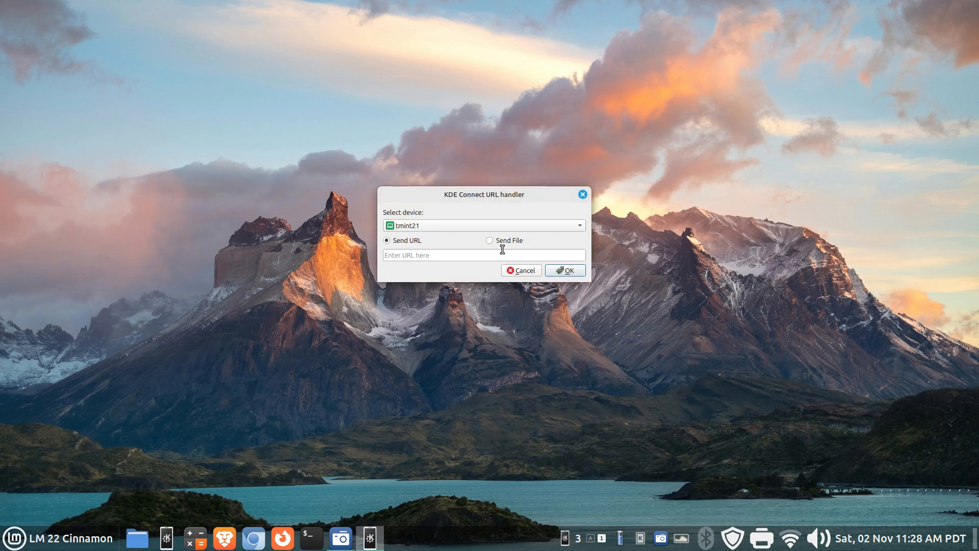
left_click(490, 241)
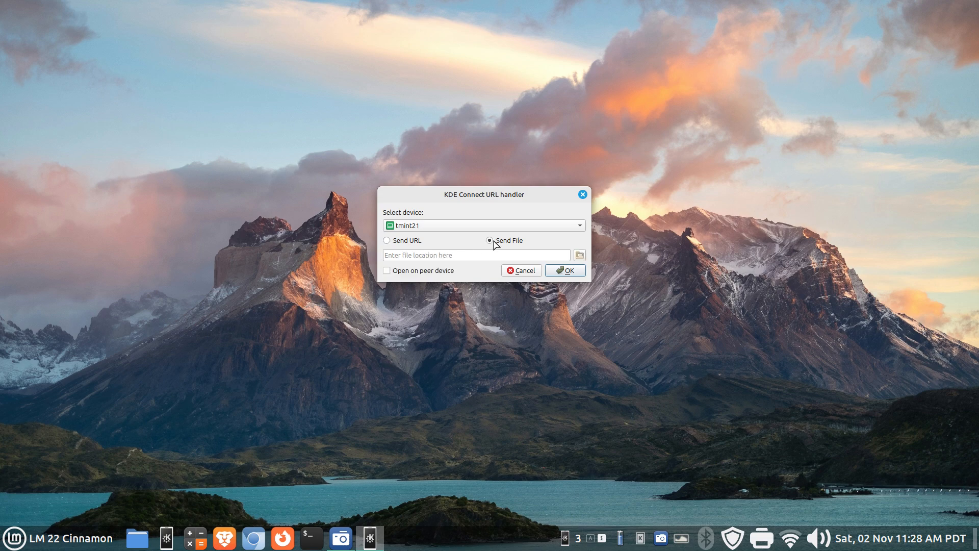
- Browse to Documents in the URL handler's file chooser, select the icons folder and cancel the choice
left_click(580, 255)
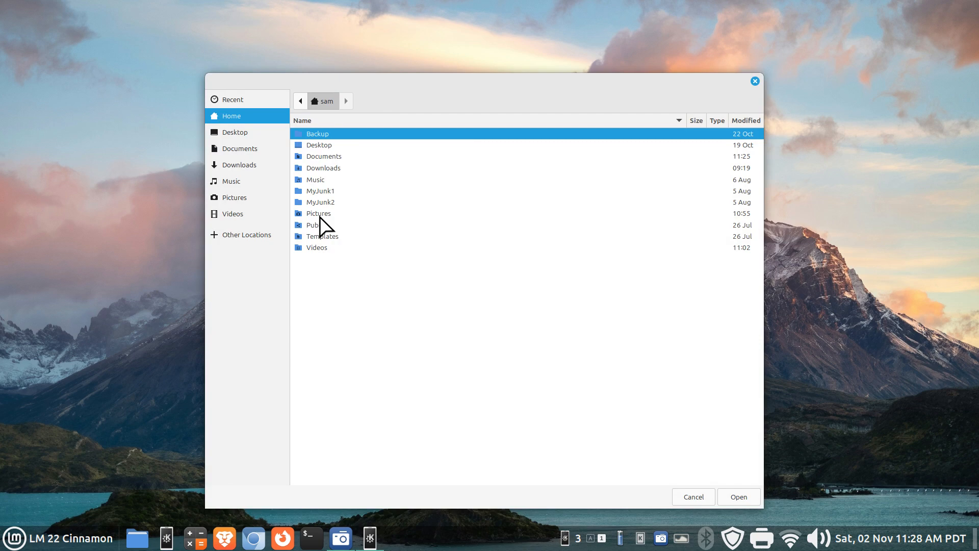
double_click(302, 156)
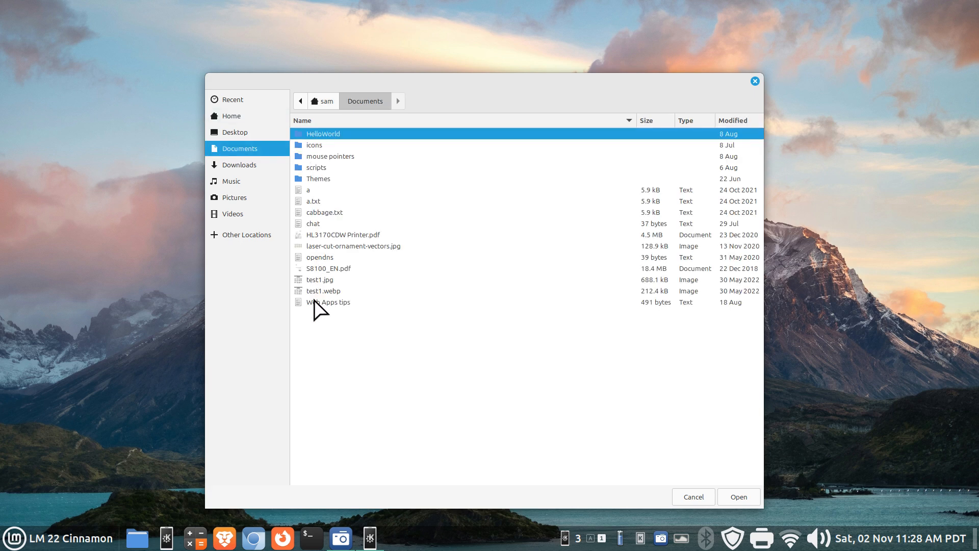
left_click(310, 145)
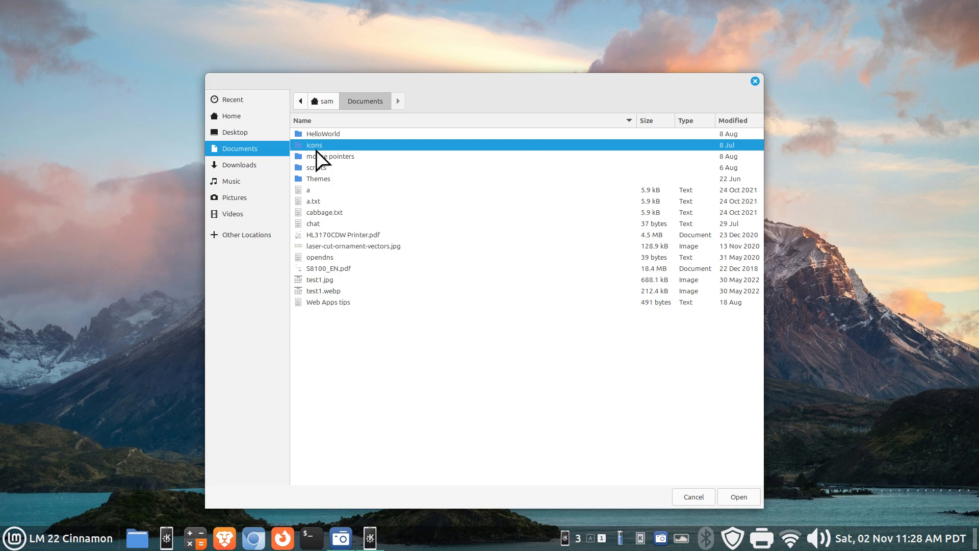
left_click(692, 497)
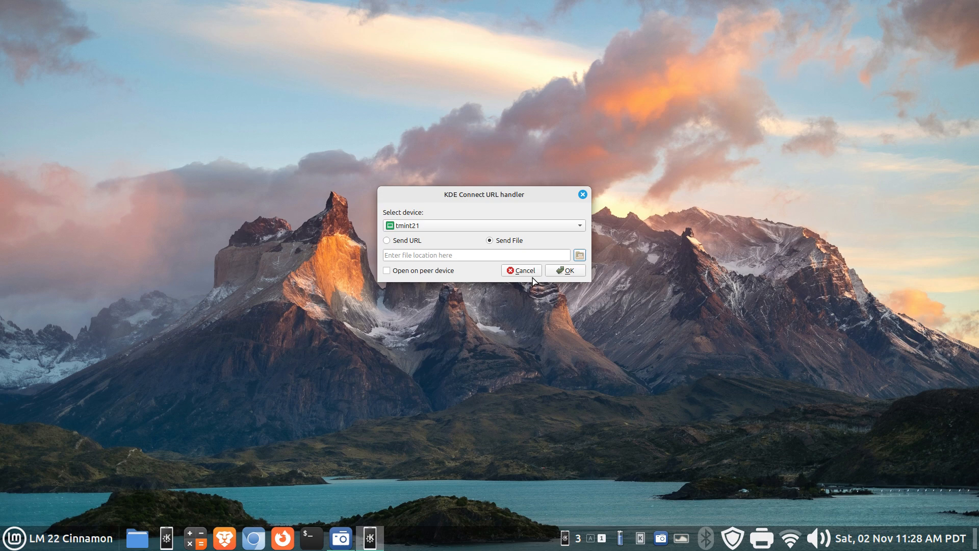
- Try to choose the icons folder in Documents as the item to send, and dismiss the file chooser
left_click(579, 255)
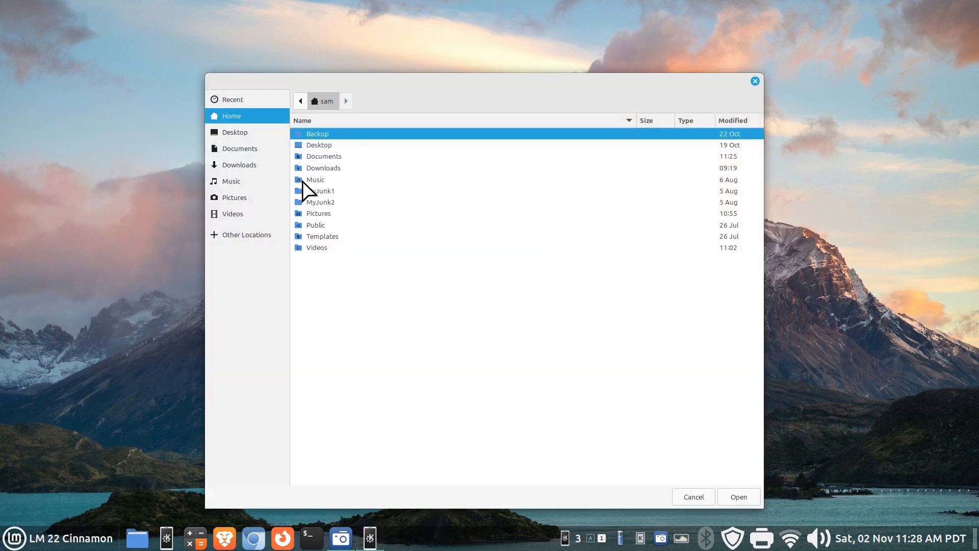
left_click(243, 149)
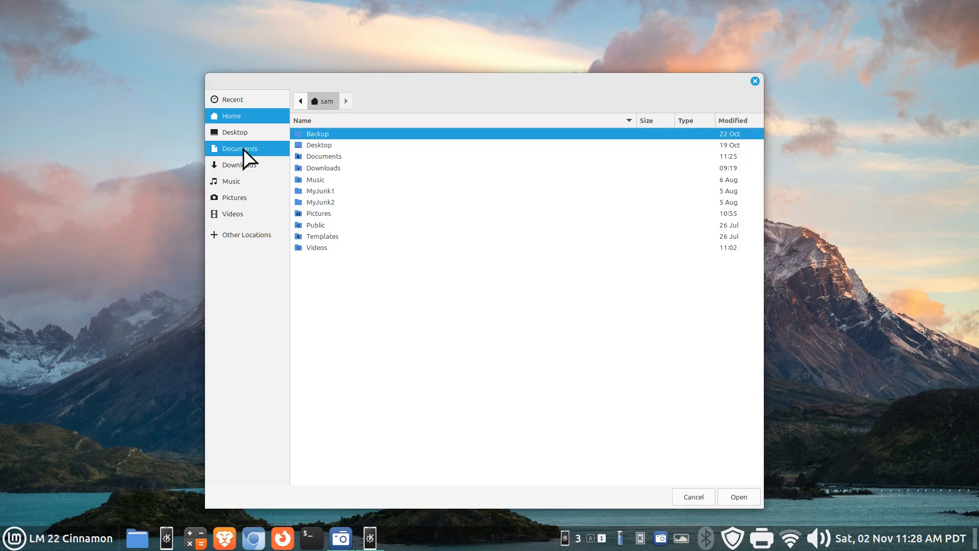
left_click(315, 145)
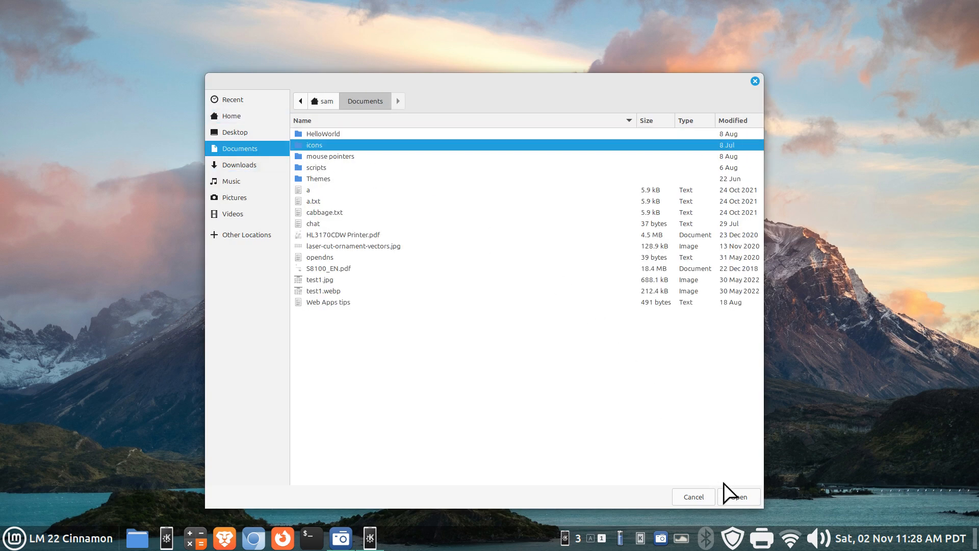
left_click(738, 496)
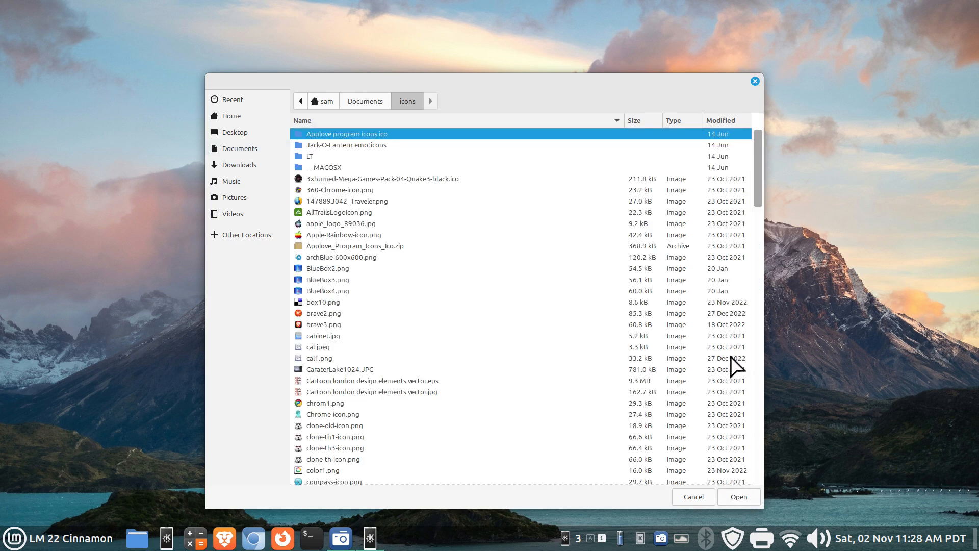
left_click(754, 81)
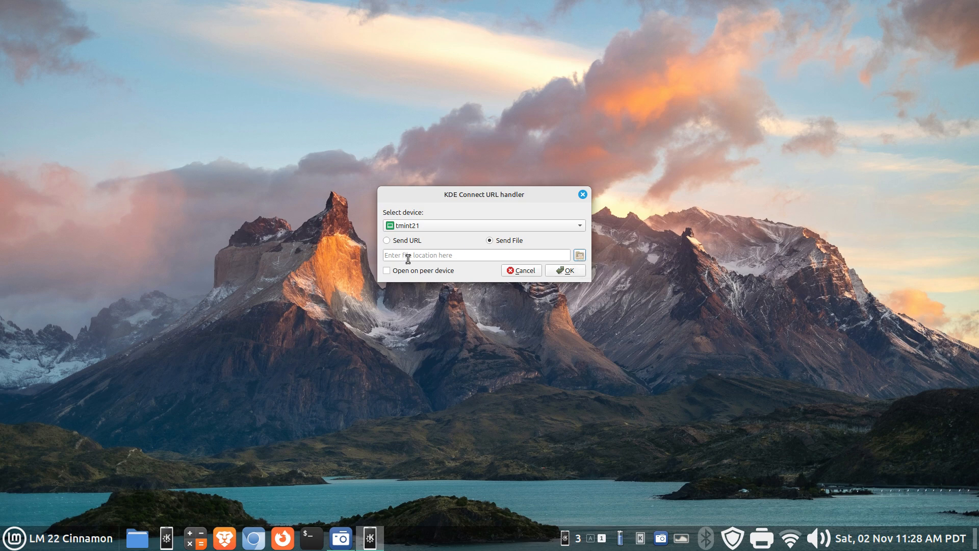
- Try again to pick the icons folder for sending, and cancel both the file chooser and the URL handler
left_click(580, 255)
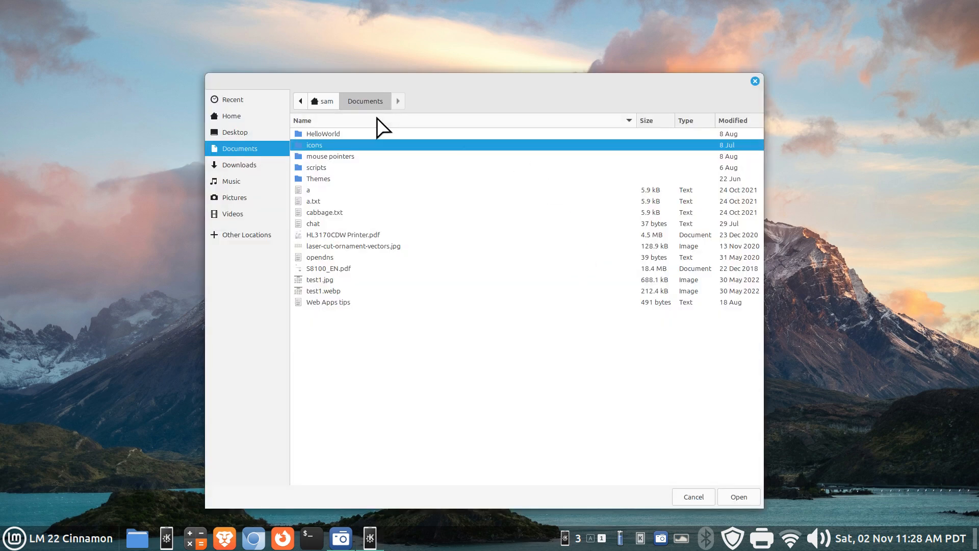
left_click(731, 495)
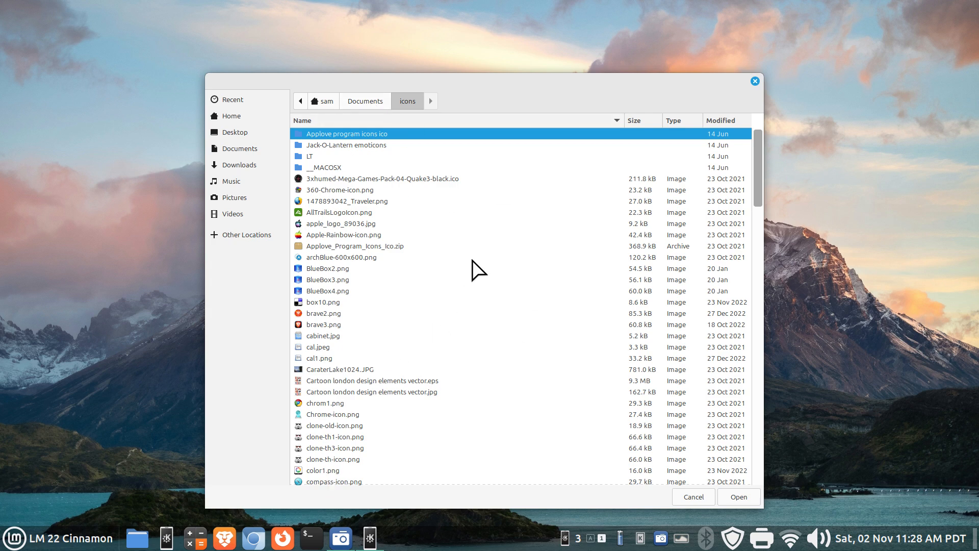
left_click(692, 497)
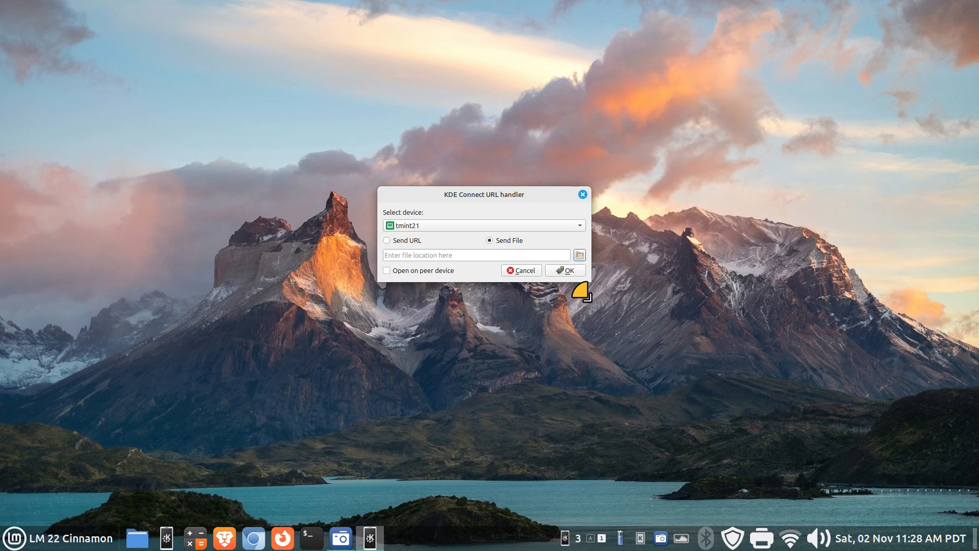
left_click(521, 271)
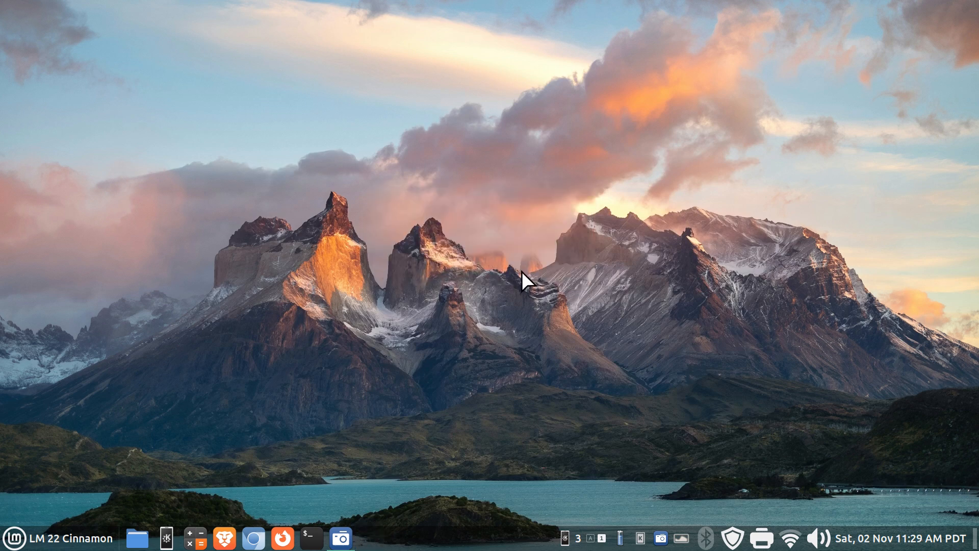
- Check the devices listed by the KDE Connect indicator, and dismiss the list
left_click(639, 539)
mouse_move(683, 495)
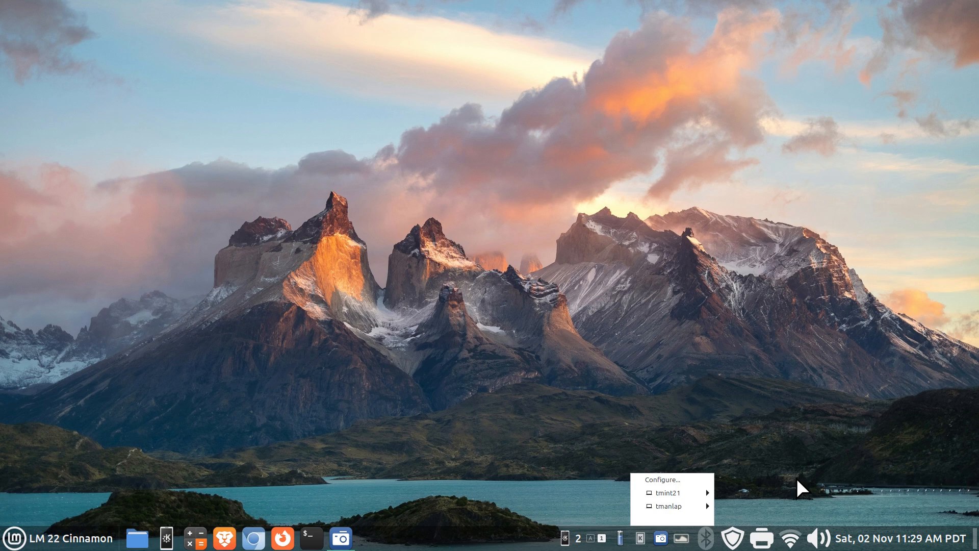
left_click(433, 429)
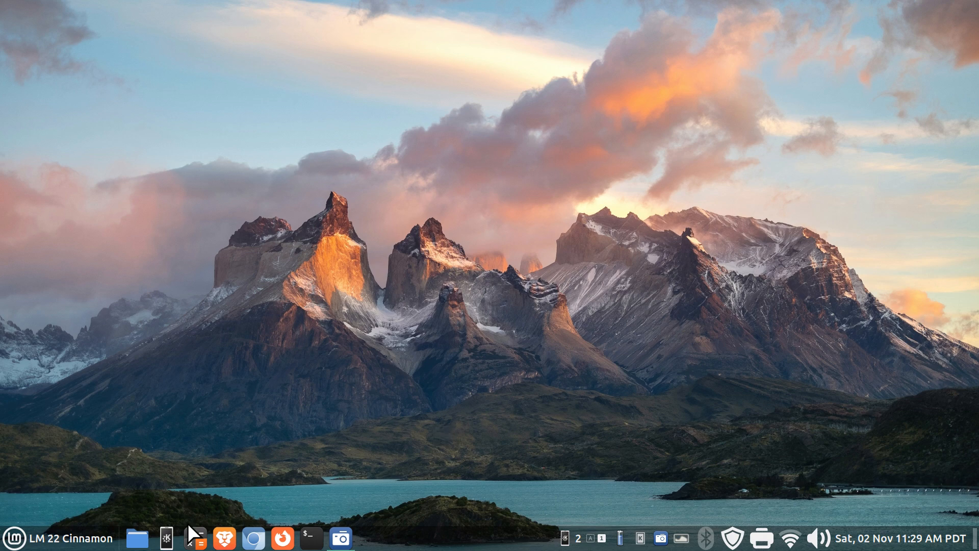
- Start Share File for MyiPhone in KDE Connect, cancel the file choice and close the window
left_click(166, 536)
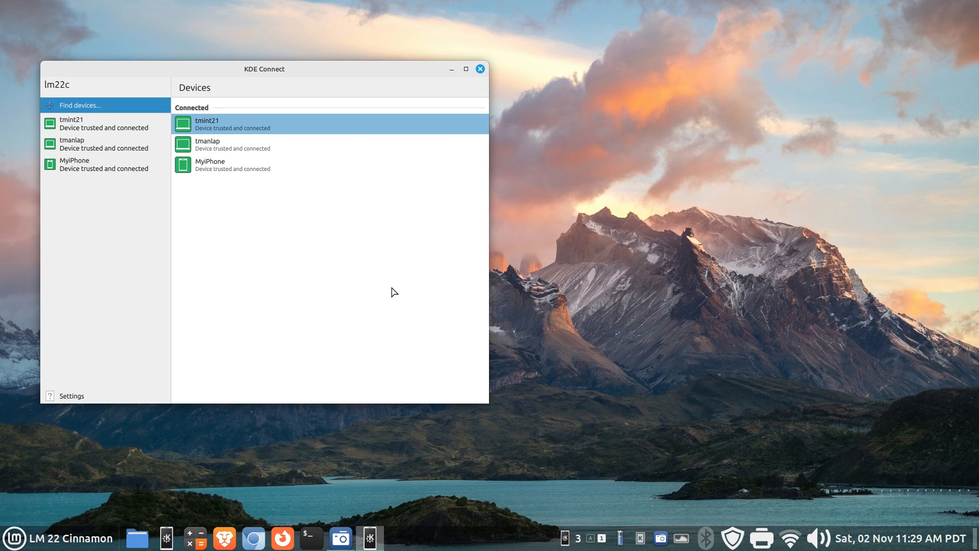
left_click(232, 167)
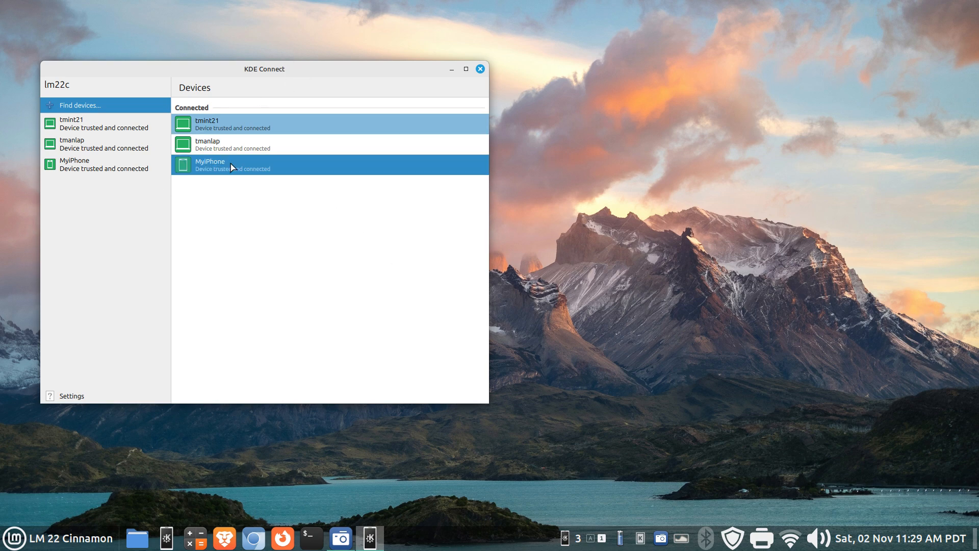
left_click(199, 136)
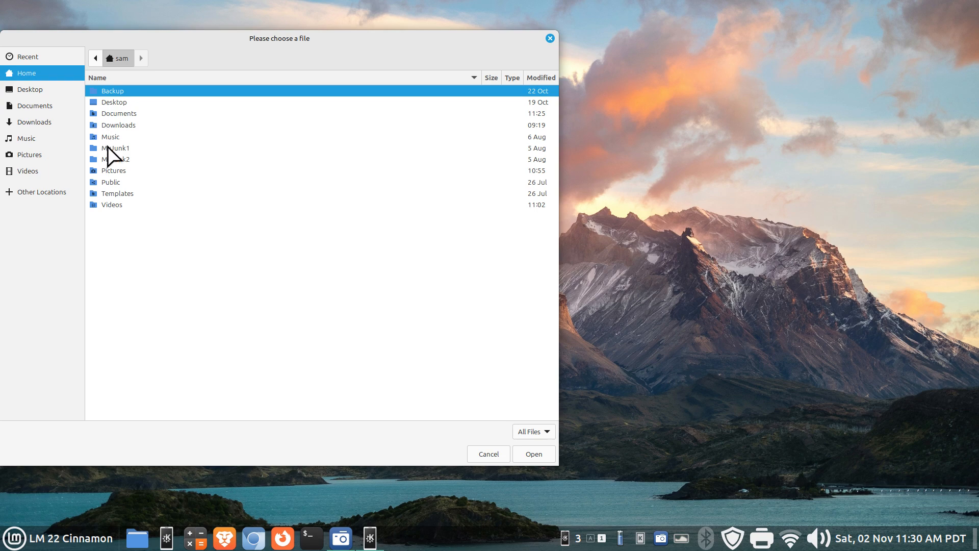
left_click(483, 458)
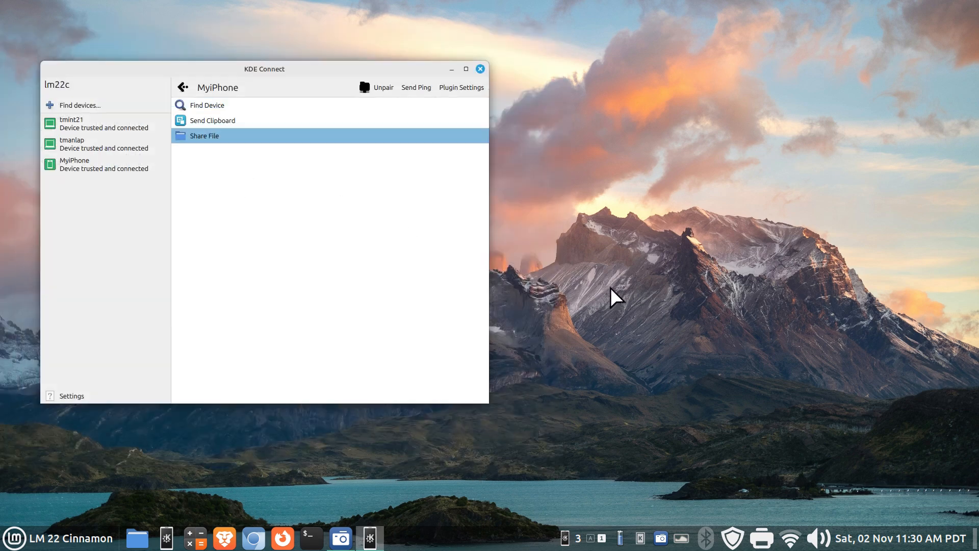
left_click(480, 68)
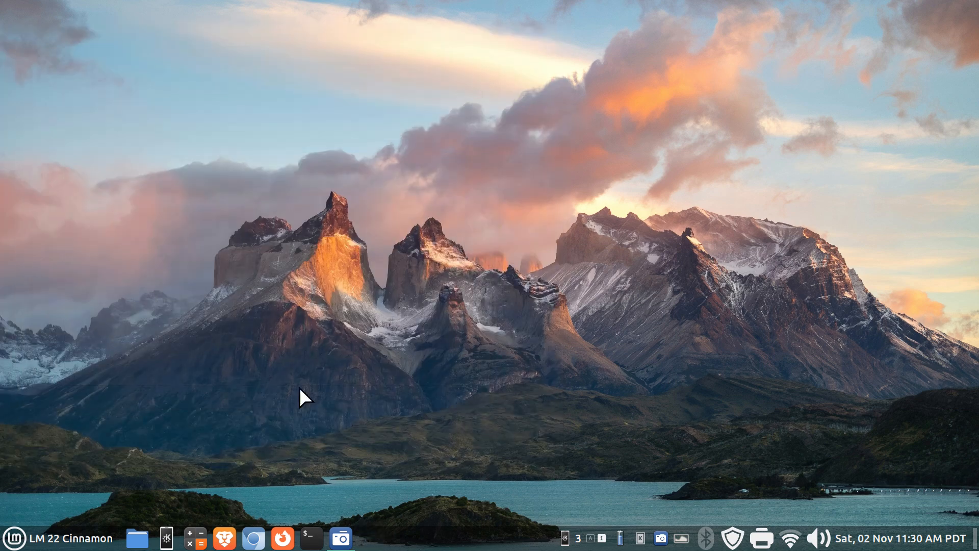
- Start sending cabbage.txt from the file manager's Documents folder with KDE Connect, and cancel at the target device choice
left_click(137, 538)
left_click(64, 128)
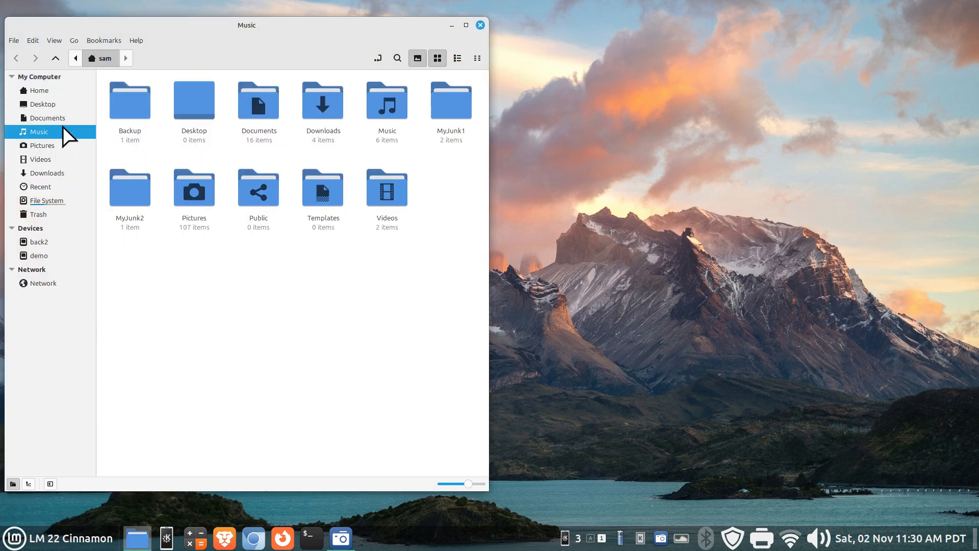
left_click(66, 118)
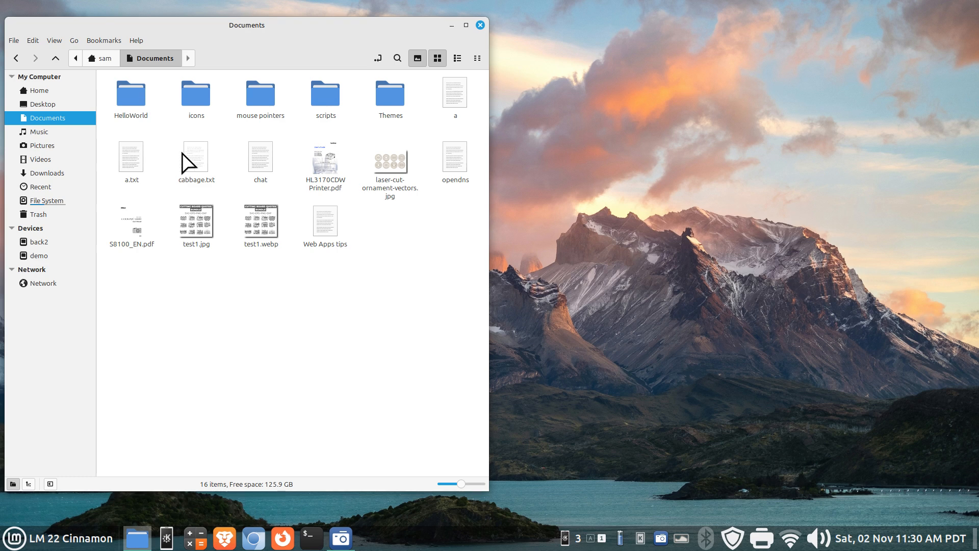
right_click(193, 159)
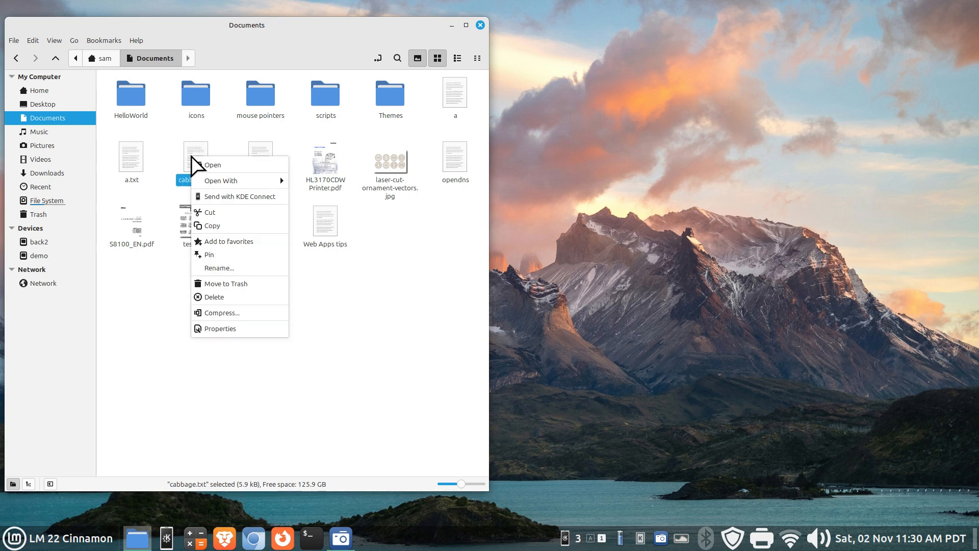
left_click(229, 197)
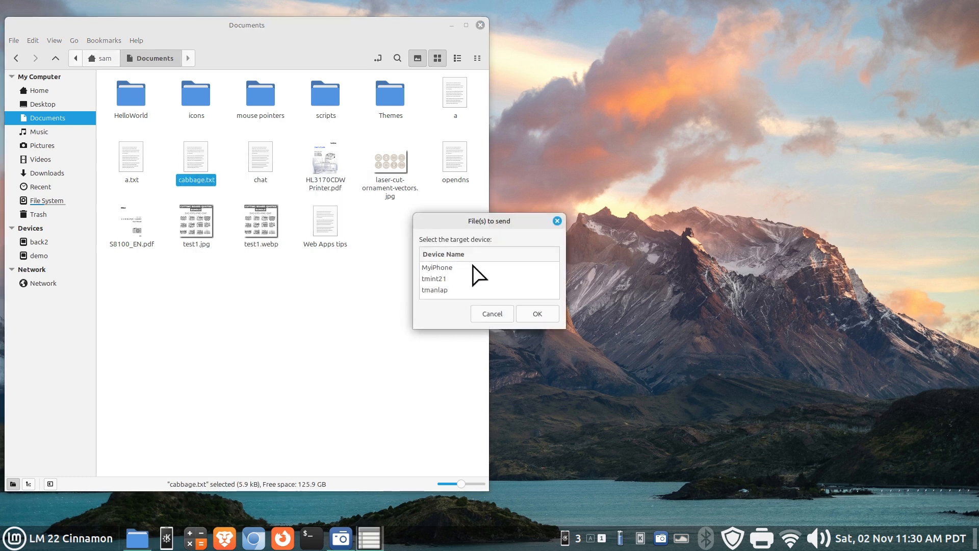
left_click(491, 314)
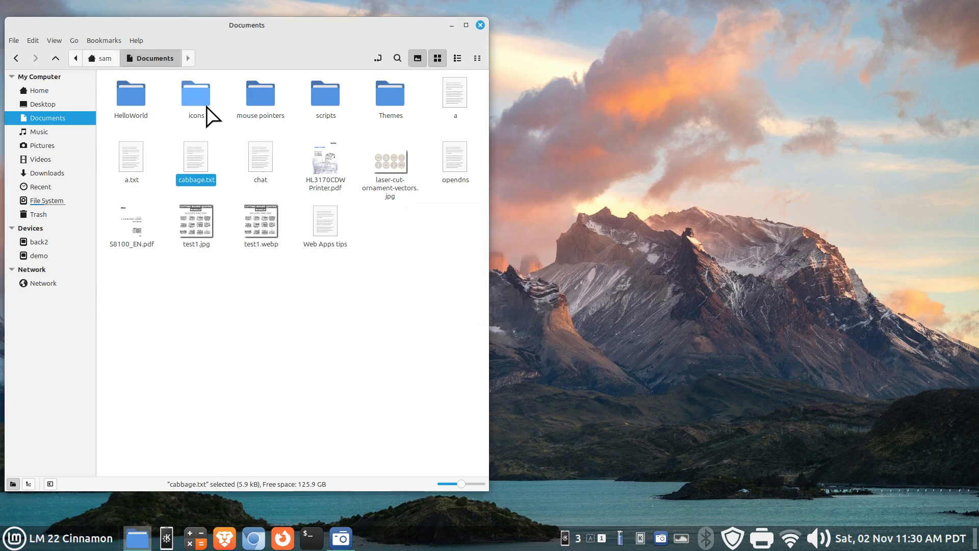
- Compress the scripts folder into a .tar archive named scripts in Documents
right_click(327, 94)
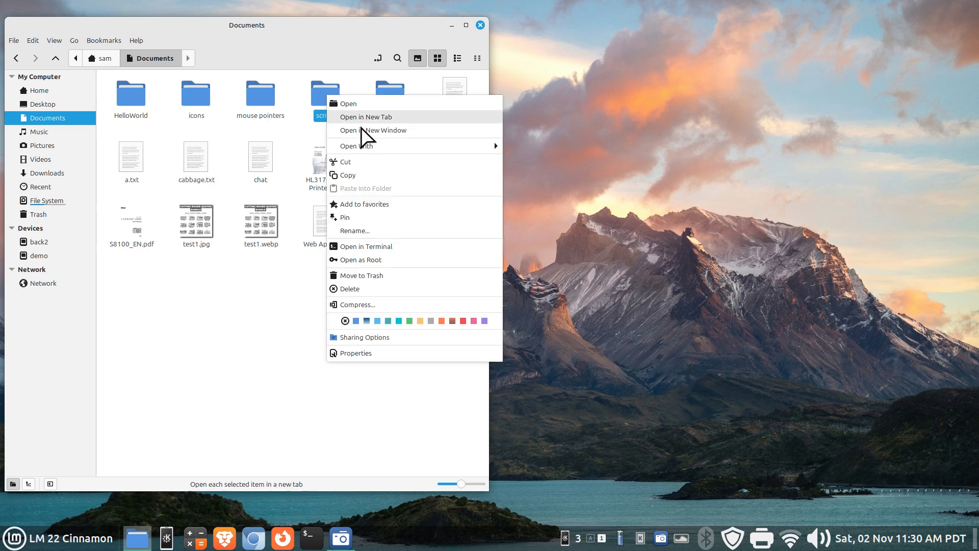
left_click(402, 304)
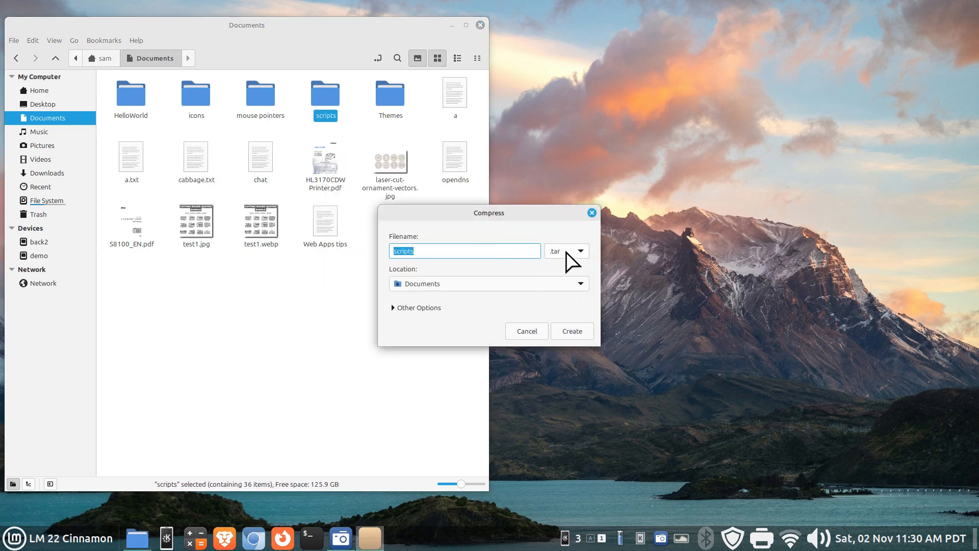
left_click(573, 331)
- Start sending scripts.tar with KDE Connect, and cancel at the target device choice
right_click(202, 224)
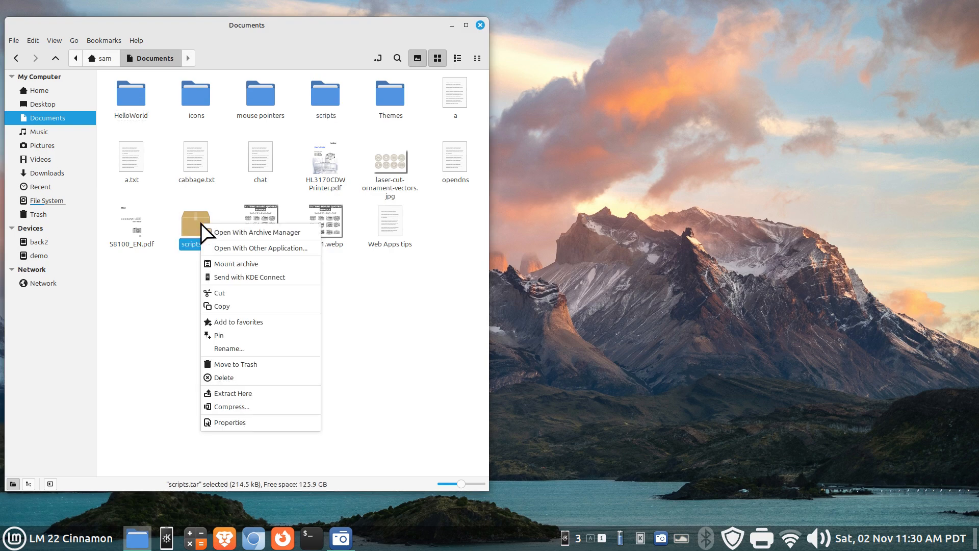
left_click(252, 276)
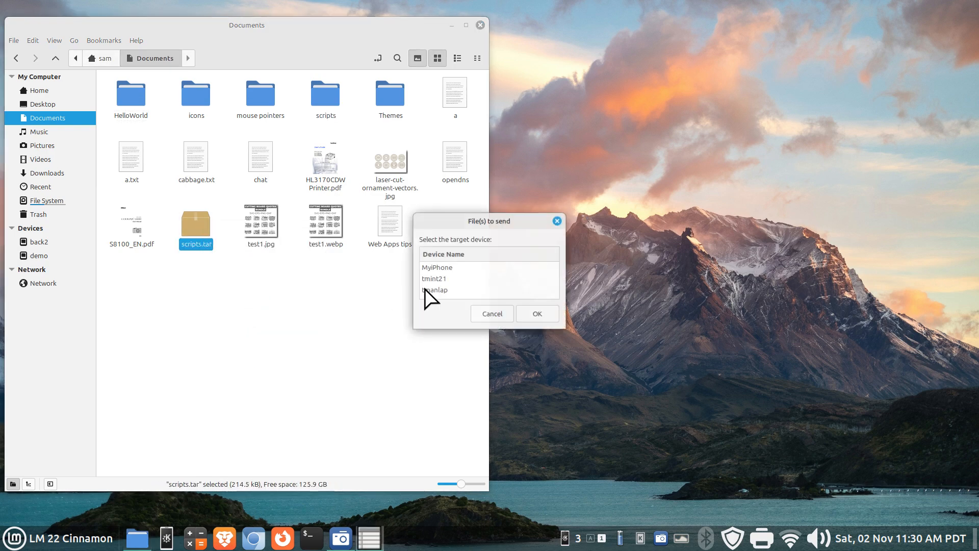
left_click(488, 314)
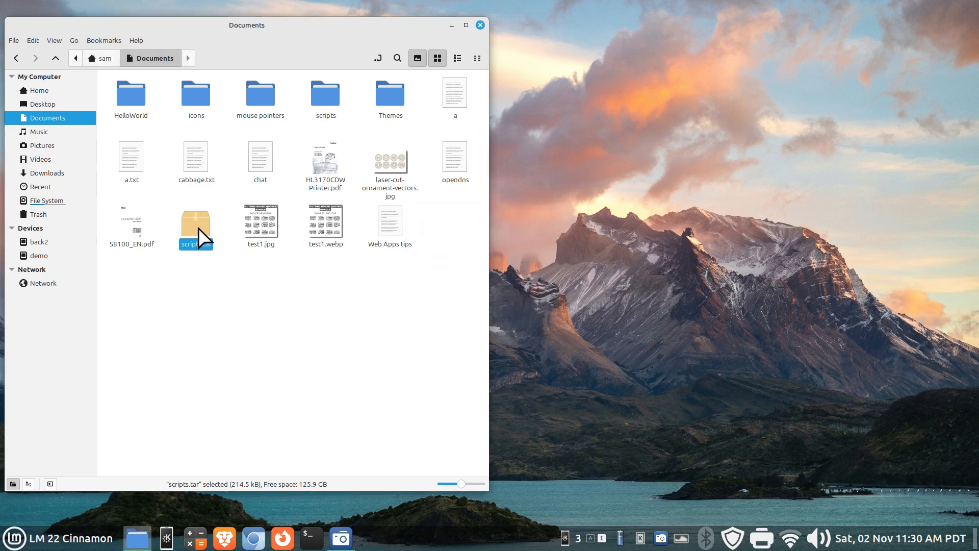
- Delete scripts.tar from Documents and close the file manager
key("Delete")
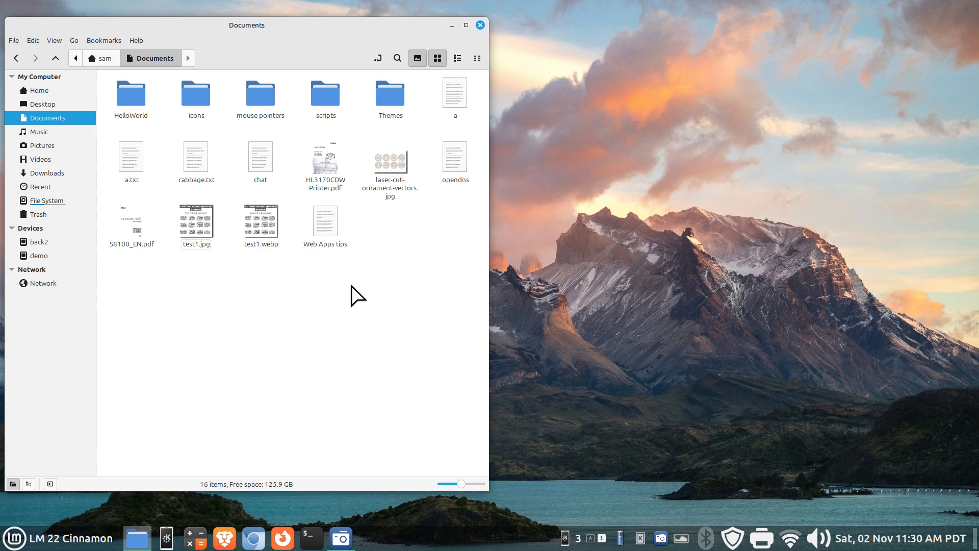
left_click(481, 25)
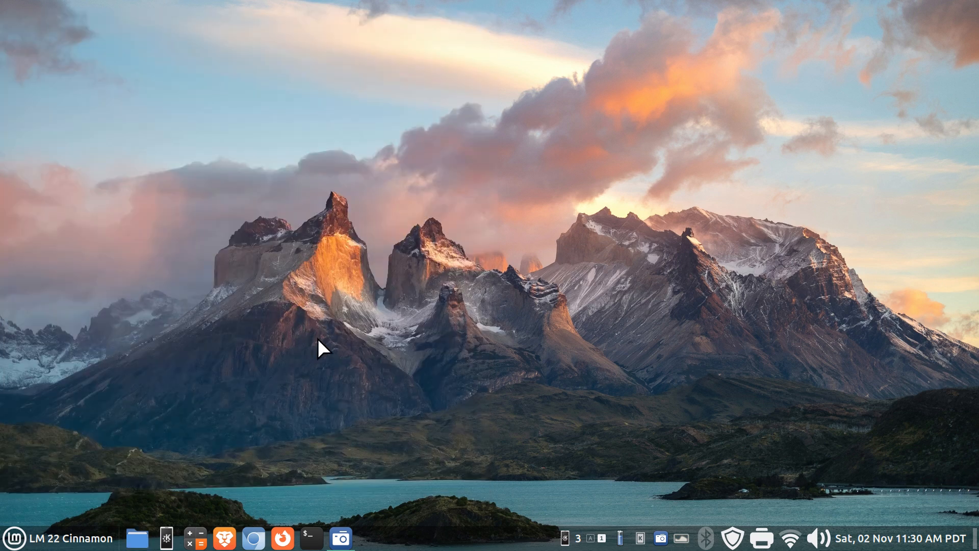